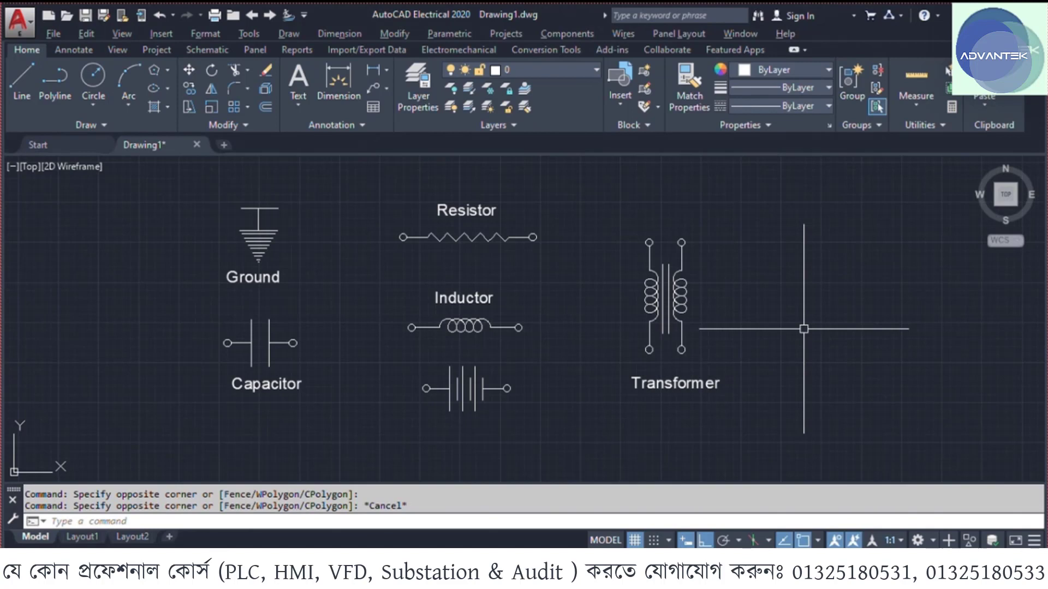
# - Draw a small circle as a terminal in the empty drawing area to the right of the existing electrical symbols
pyautogui.scroll(2, 455, 242)
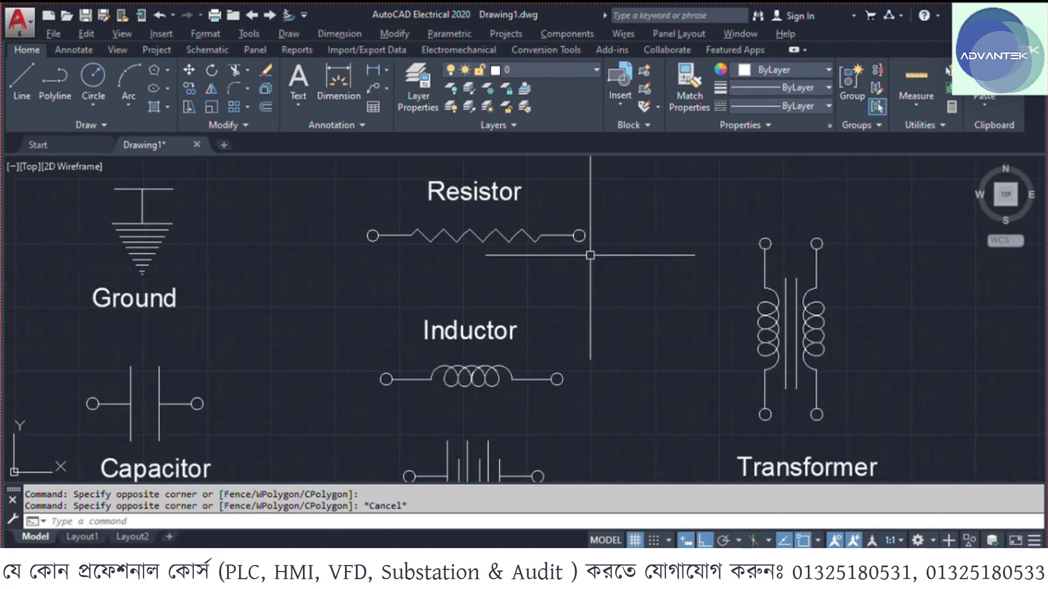
pyautogui.scroll(-2, 785, 322)
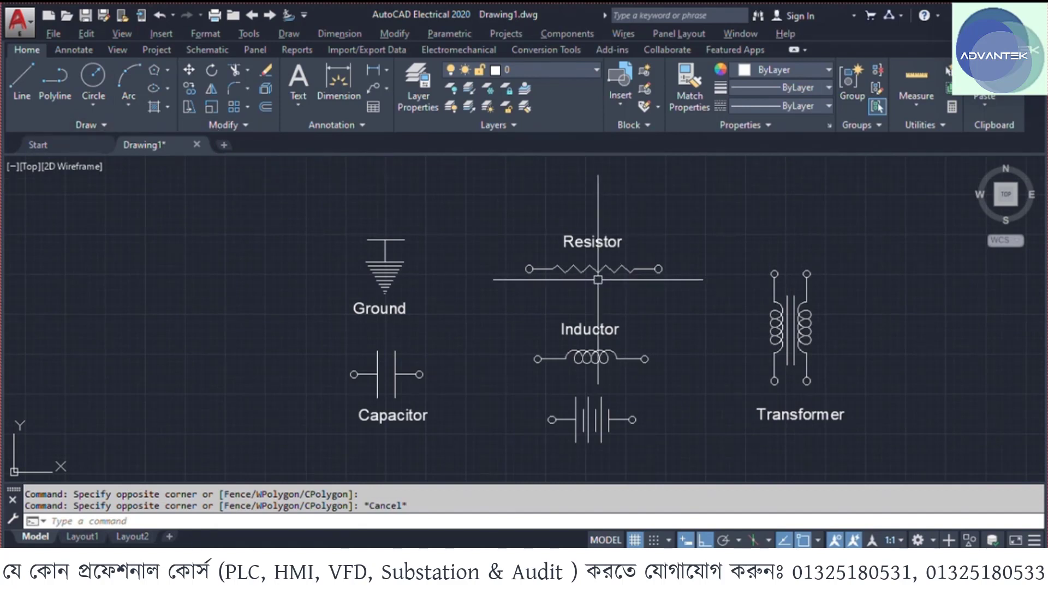
pyautogui.moveTo(598, 280); pyautogui.dragTo(515, 272, button='middle')
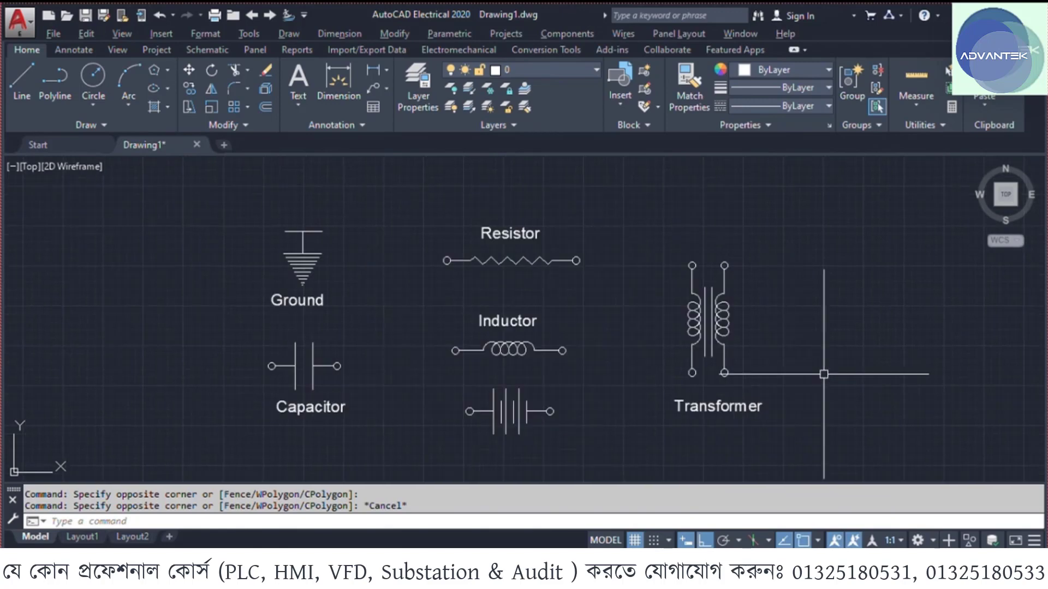
pyautogui.moveTo(824, 375); pyautogui.dragTo(436, 347, button='middle')
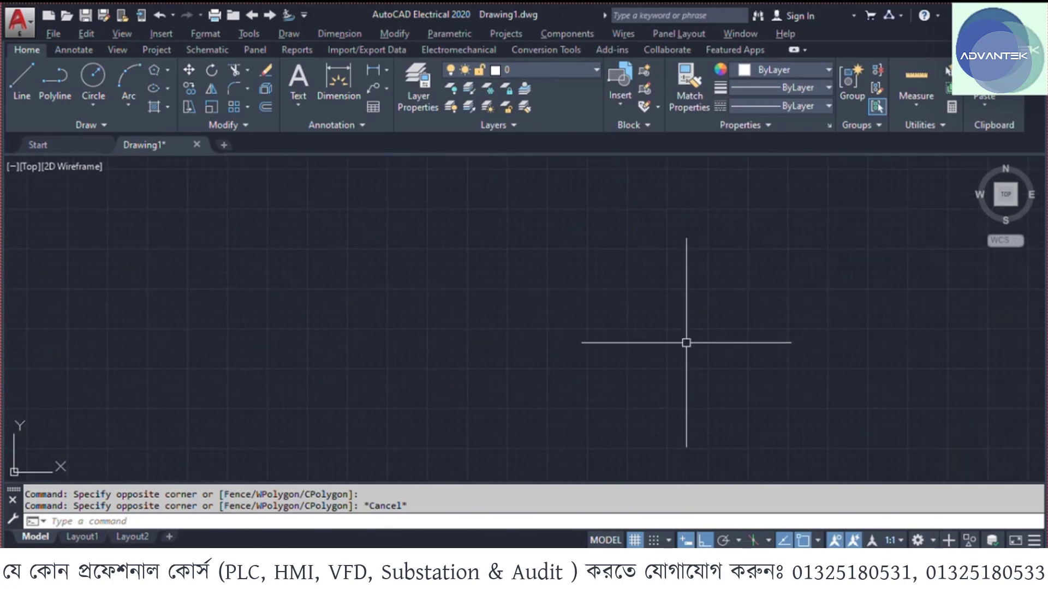
pyautogui.moveTo(685, 344); pyautogui.dragTo(562, 327, button='middle')
pyautogui.scroll(4, 463, 297)
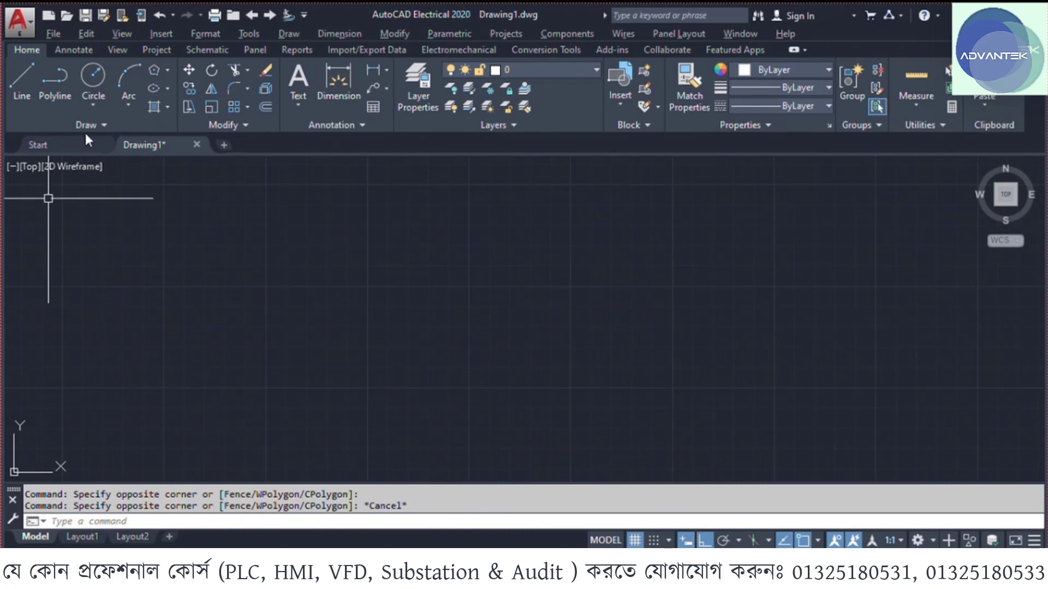
pyautogui.click(82, 74)
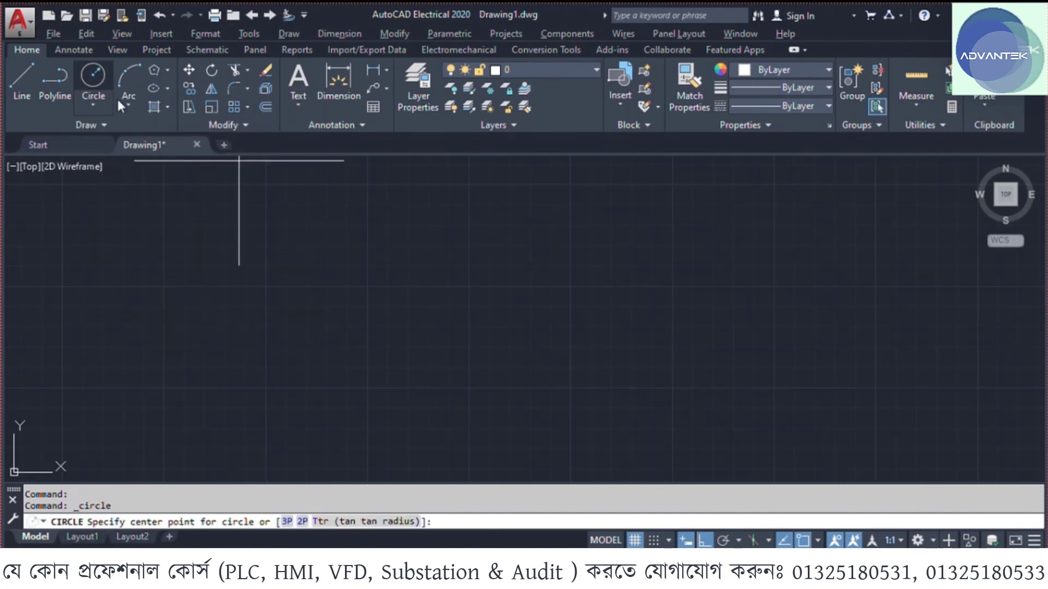
pyautogui.click(367, 287)
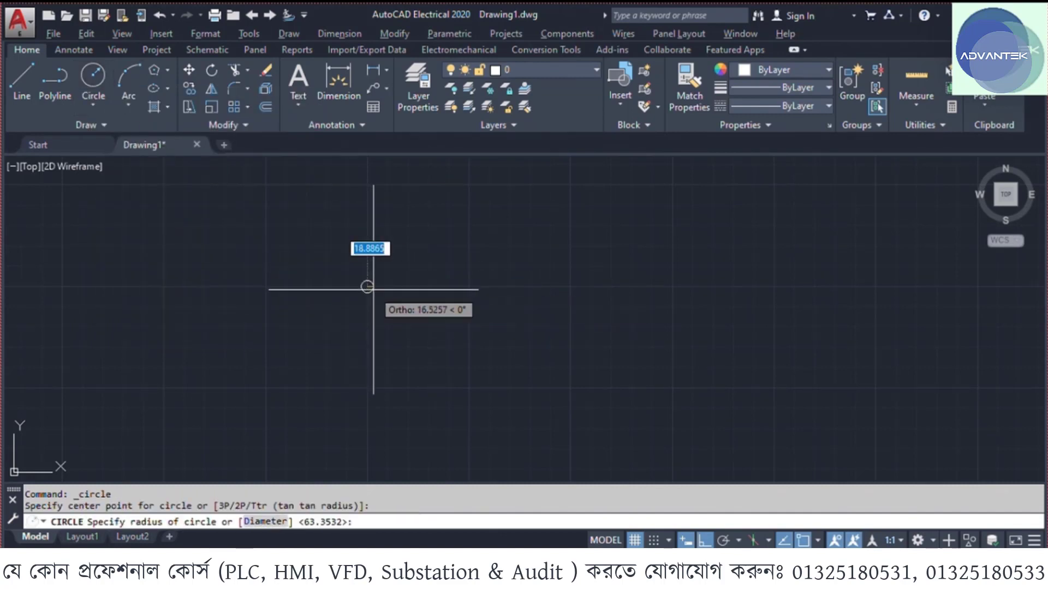
pyautogui.click(383, 295)
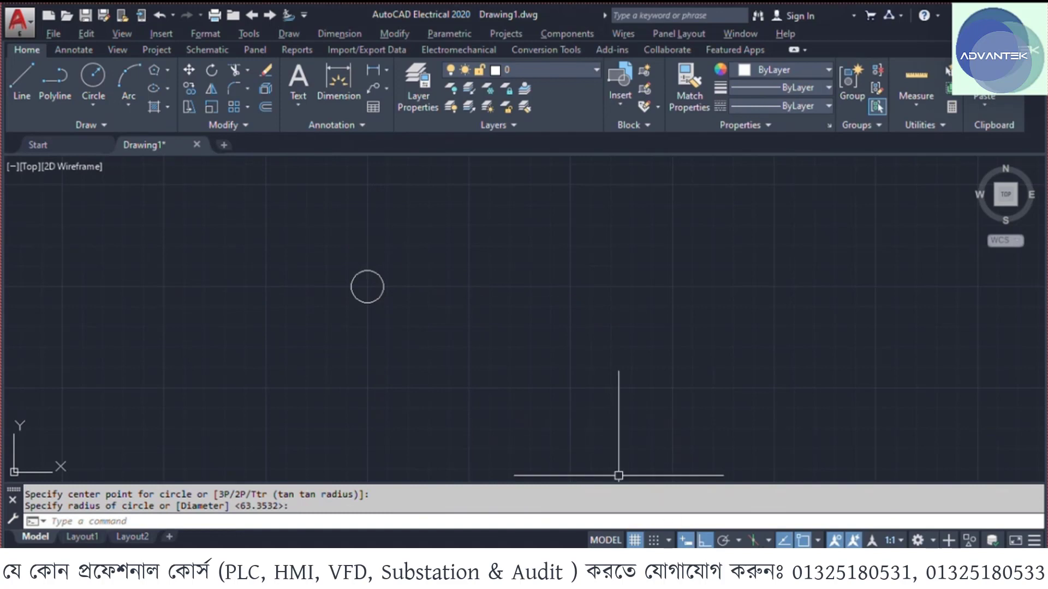
# - Check which object snap modes are enabled
pyautogui.click(820, 542)
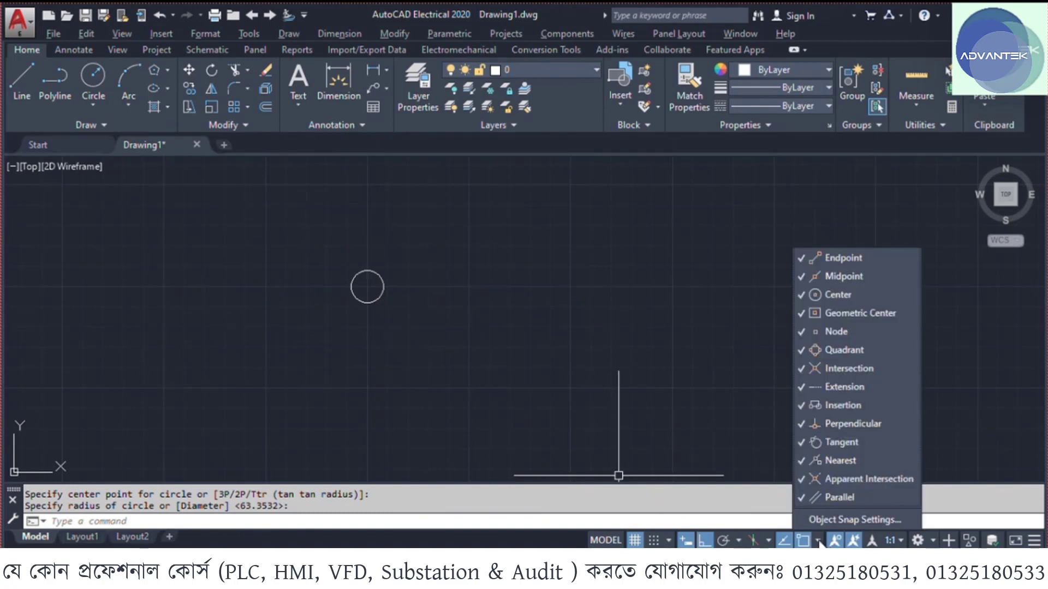
pyautogui.click(820, 542)
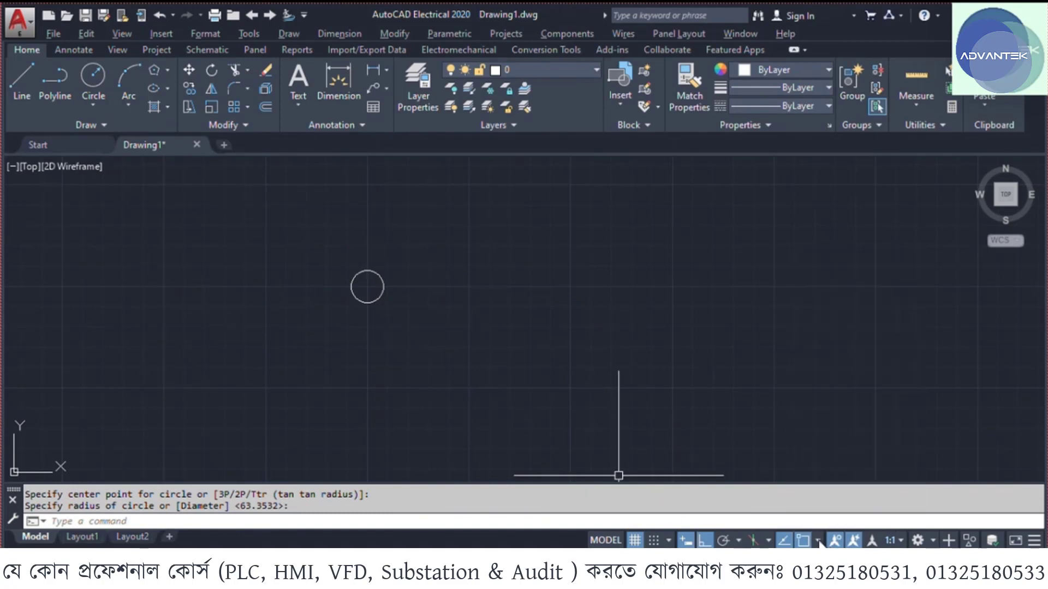
pyautogui.click(383, 298)
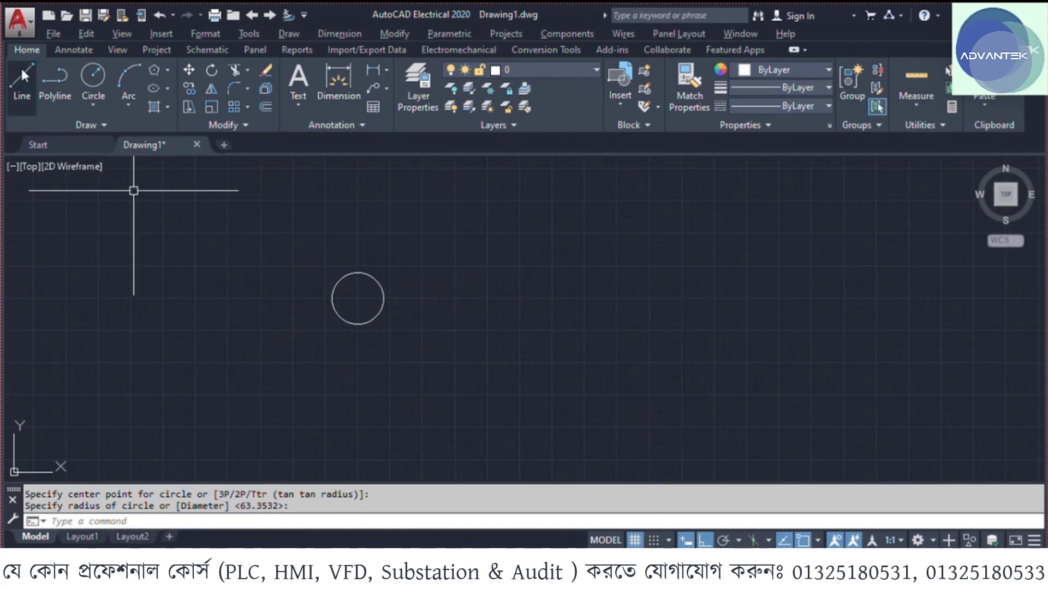
# - Draw a horizontal lead line about 139 units long from the right edge of the circle
pyautogui.click(22, 82)
pyautogui.click(357, 298)
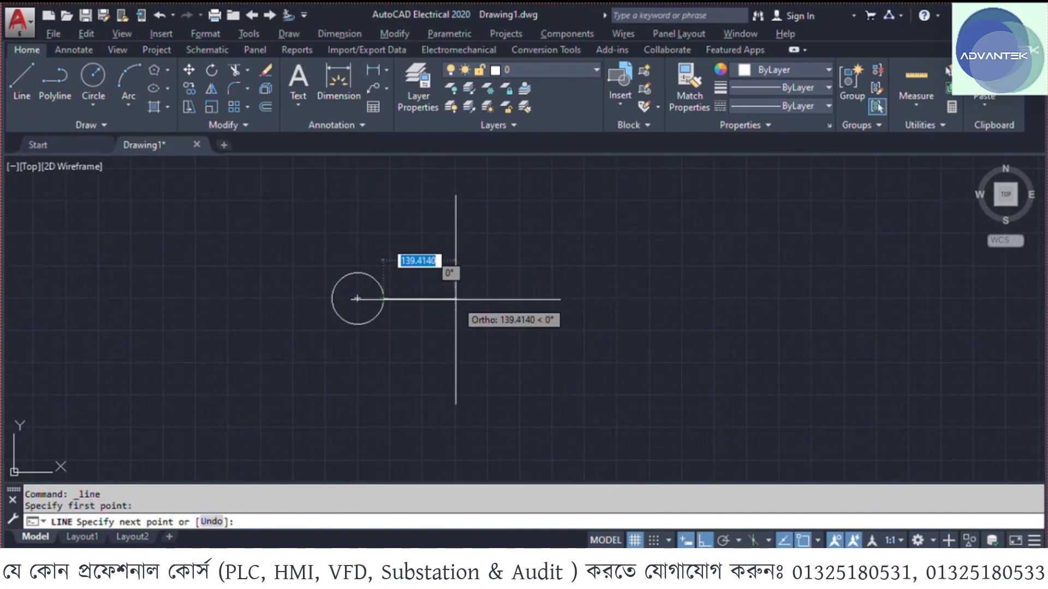
pyautogui.click(452, 298)
pyautogui.press('Escape')
# - Copy the circle and its lead line horizontally to the left, using the circle's center as base point
pyautogui.scroll(-3, 382, 257)
pyautogui.click(421, 250)
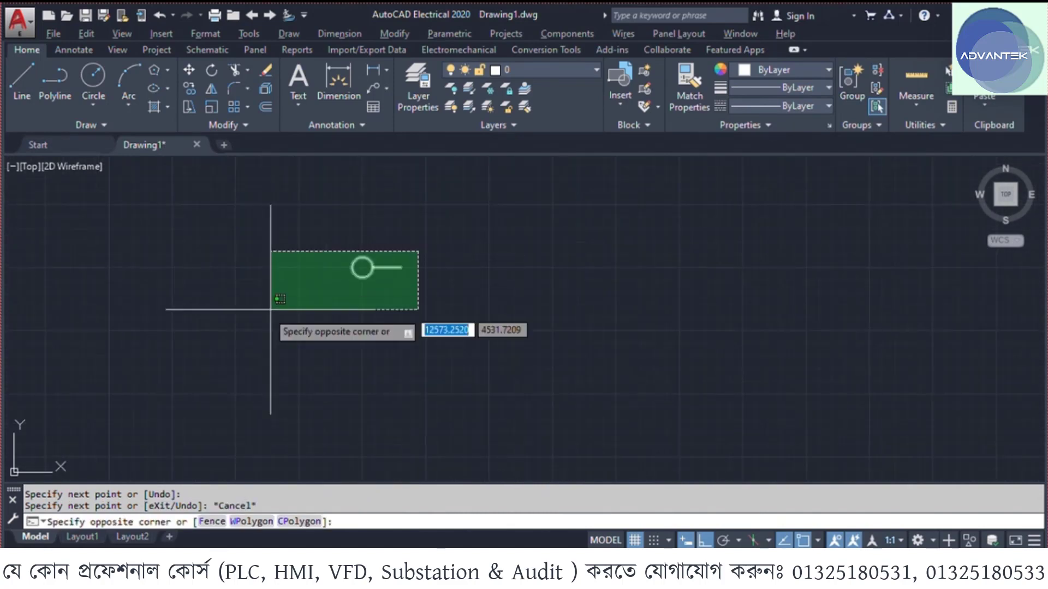
pyautogui.click(274, 315)
pyautogui.write('co')
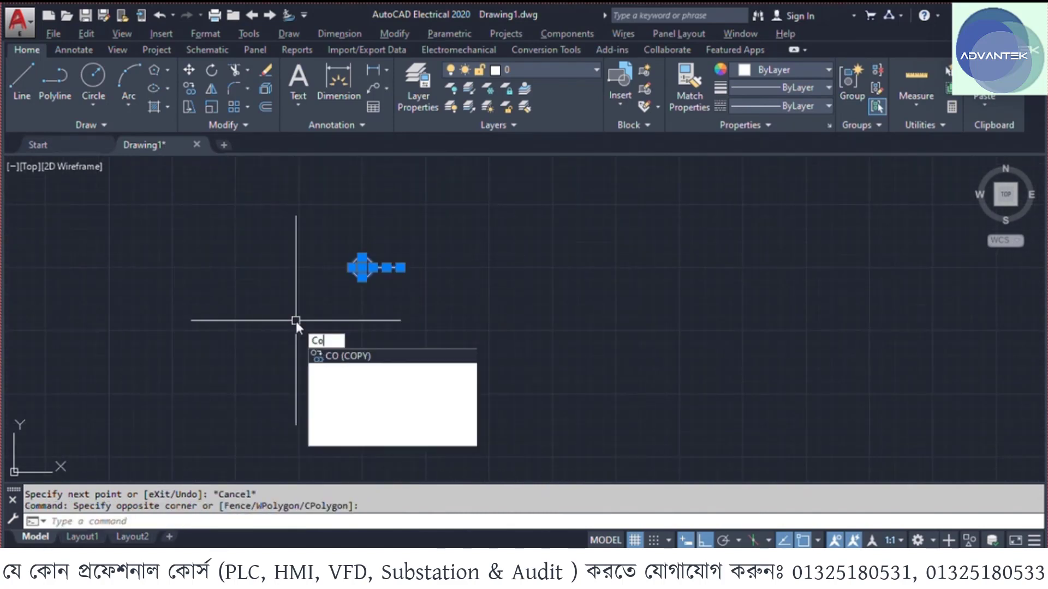
pyautogui.press('Return')
pyautogui.click(362, 267)
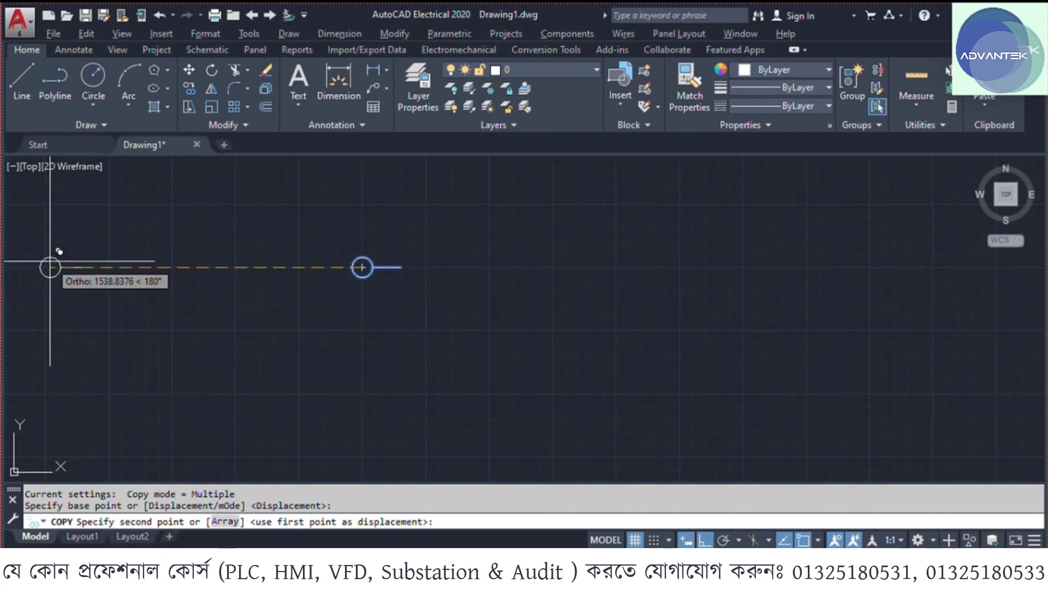
pyautogui.press('Escape')
# - Mirror the copied circle and lead across a vertical axis just beyond the lead's free end, keeping the source objects
pyautogui.click(93, 235)
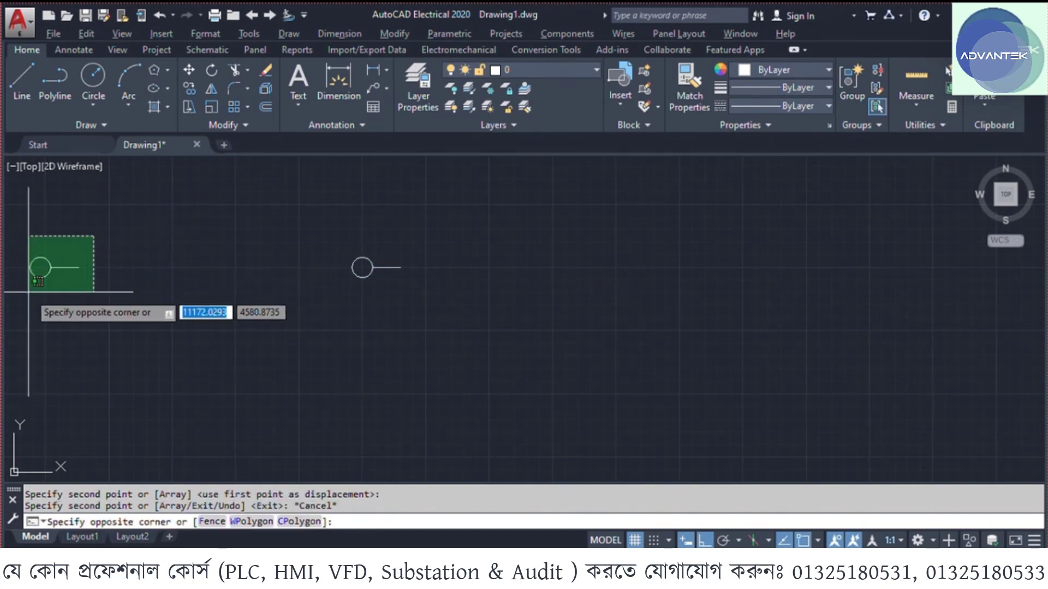
pyautogui.click(26, 298)
pyautogui.write('mi')
pyautogui.press('Return')
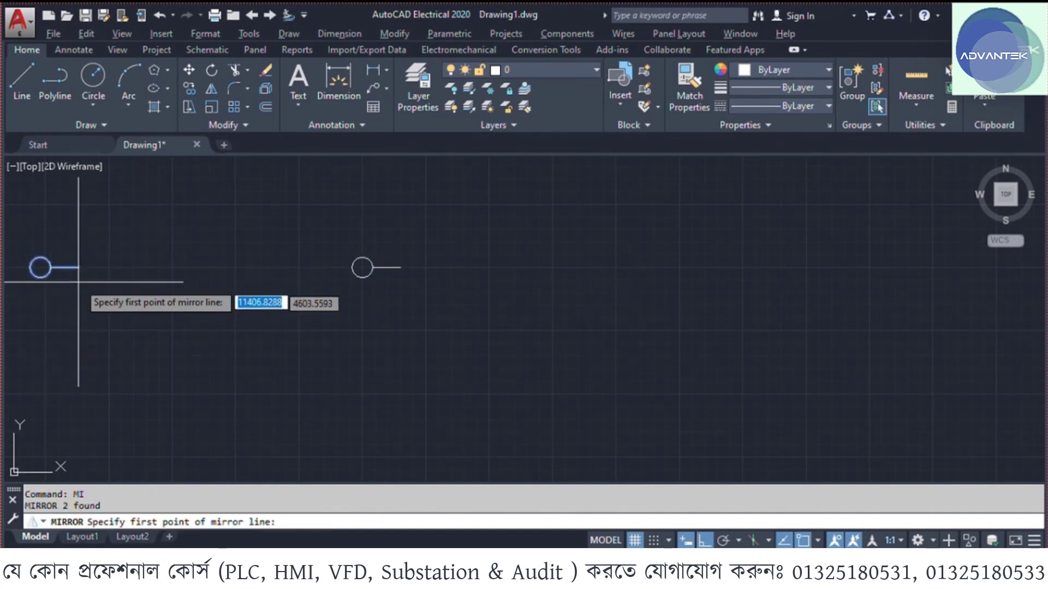
pyautogui.click(94, 267)
pyautogui.click(95, 297)
pyautogui.press('Return')
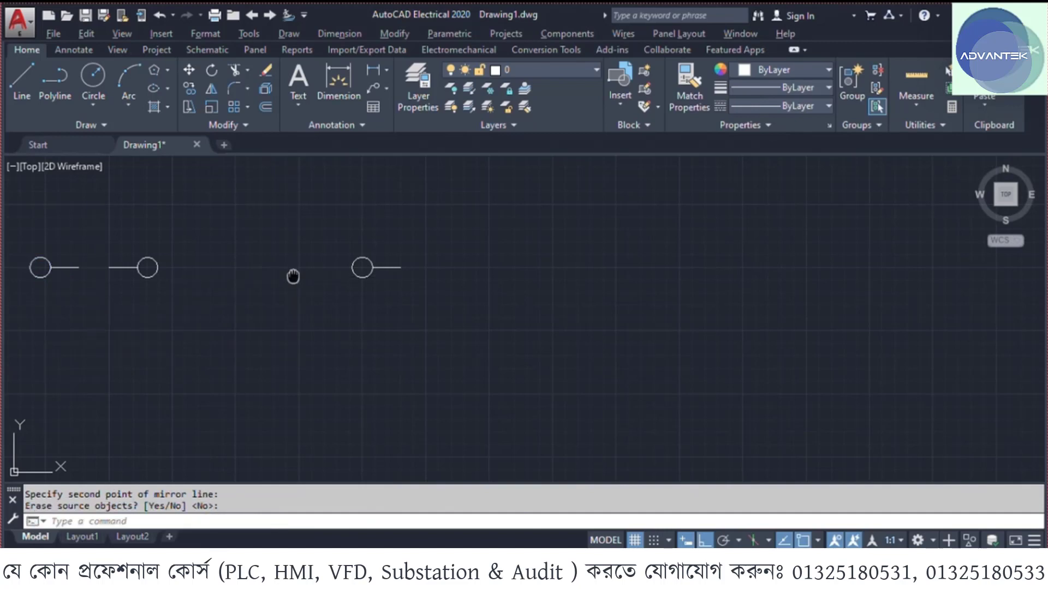
# - Start a zigzag line at the free end of the original terminal's lead with a 45-unit segment rising at 45°
pyautogui.moveTo(421, 313); pyautogui.dragTo(400, 317, button='middle')
pyautogui.click(23, 76)
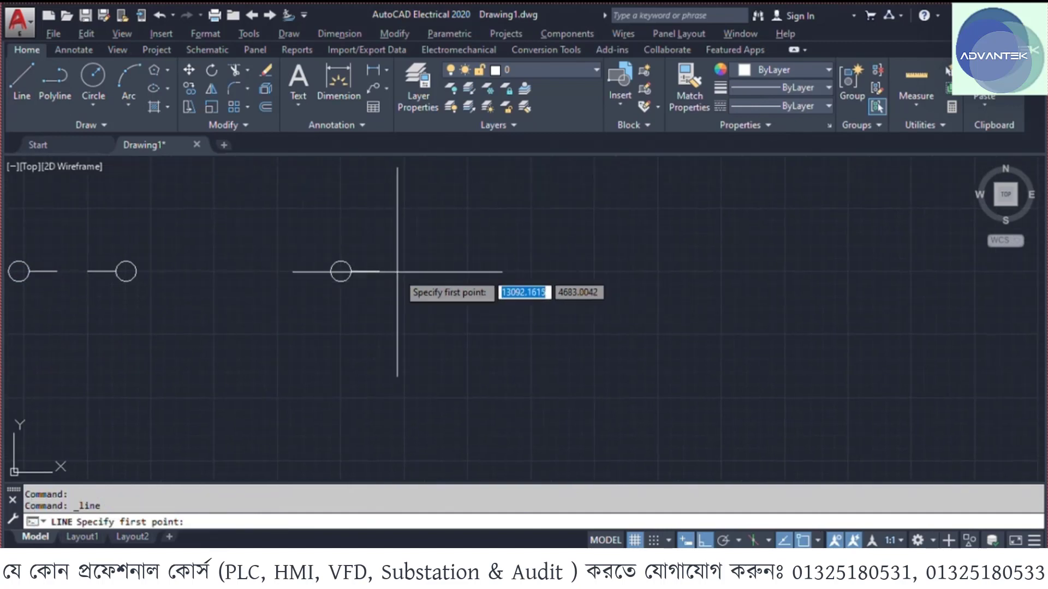
pyautogui.scroll(2, 404, 271)
pyautogui.click(367, 270)
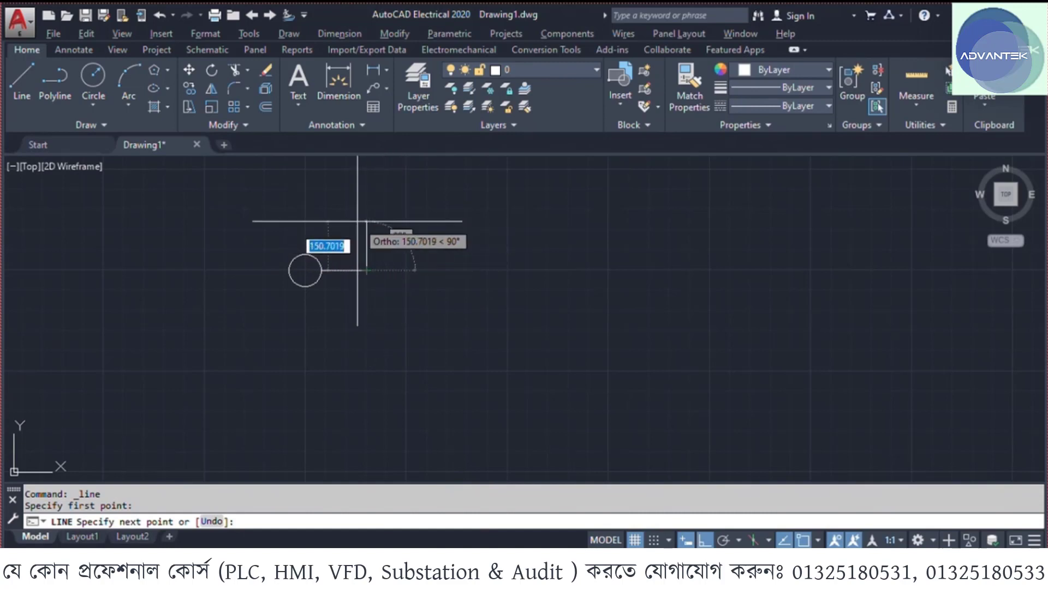
pyautogui.write('45')
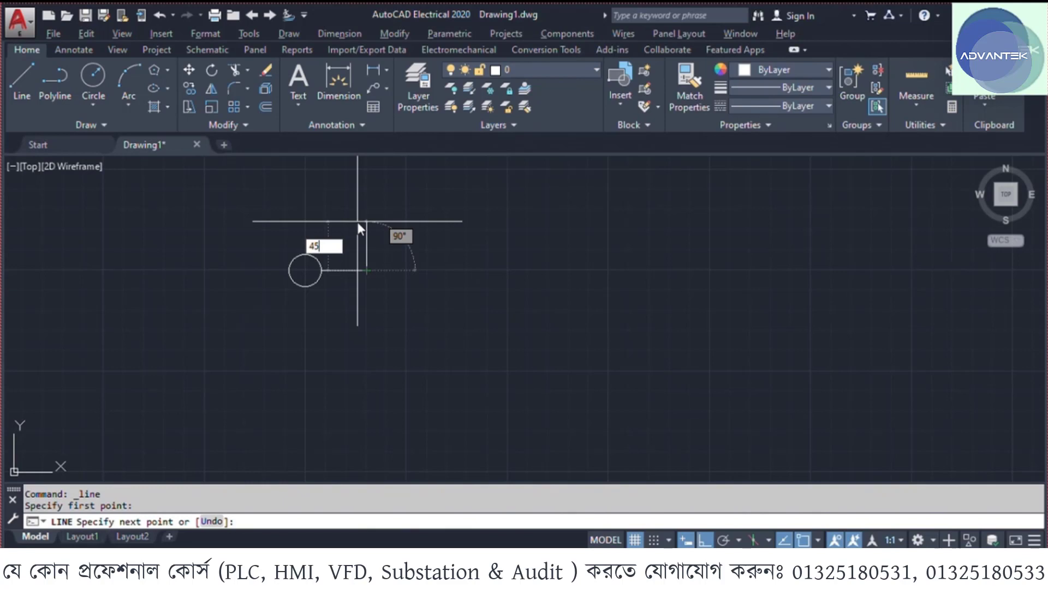
pyautogui.press('Tab')
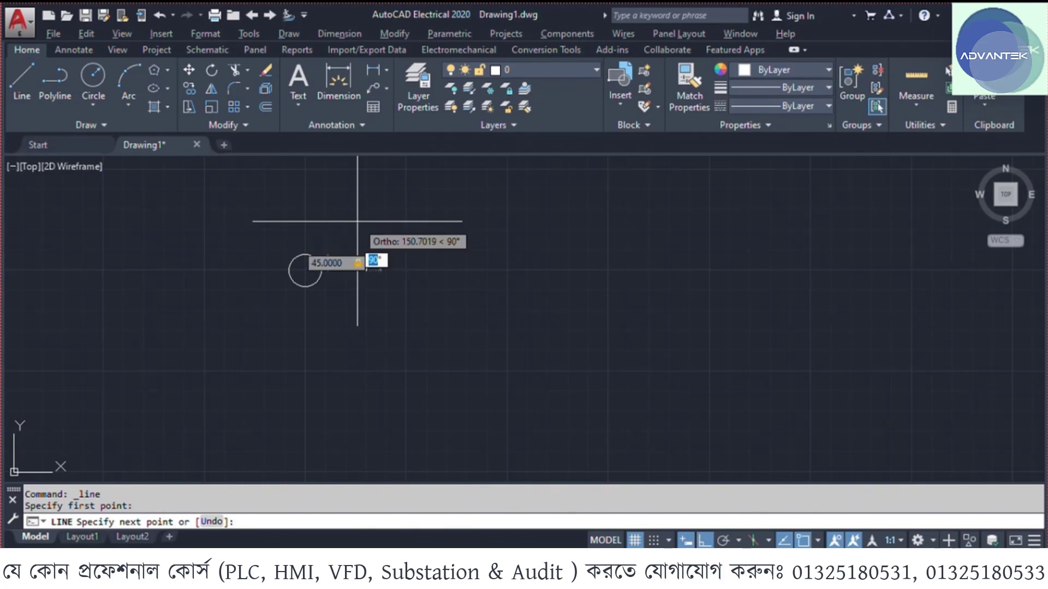
pyautogui.write('45')
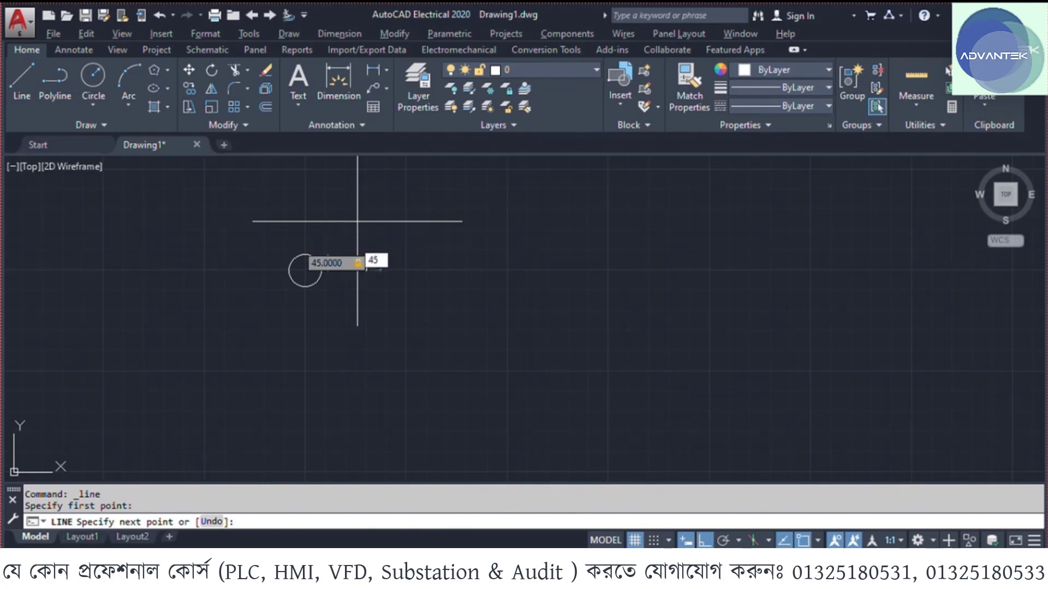
pyautogui.press('Return')
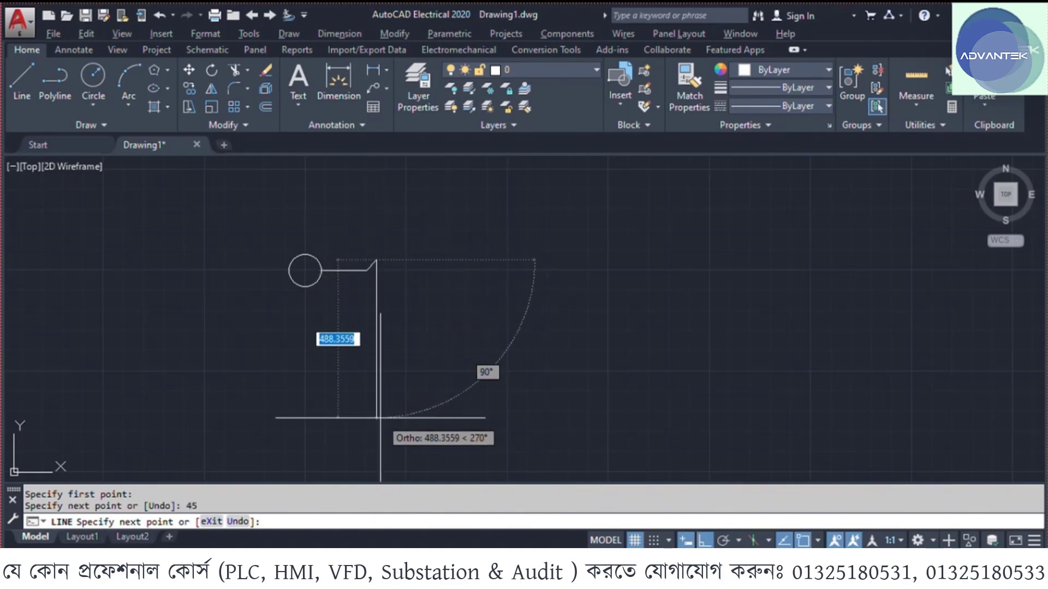
# - Continue the zigzag with a 90-unit segment descending to the right at 45°
pyautogui.write('90')
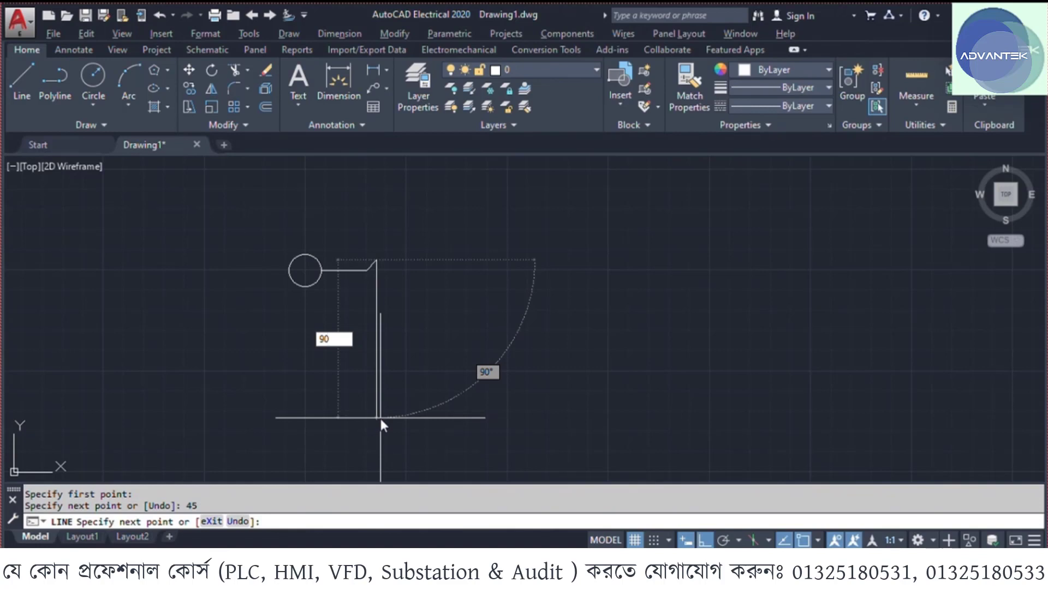
pyautogui.press('Tab')
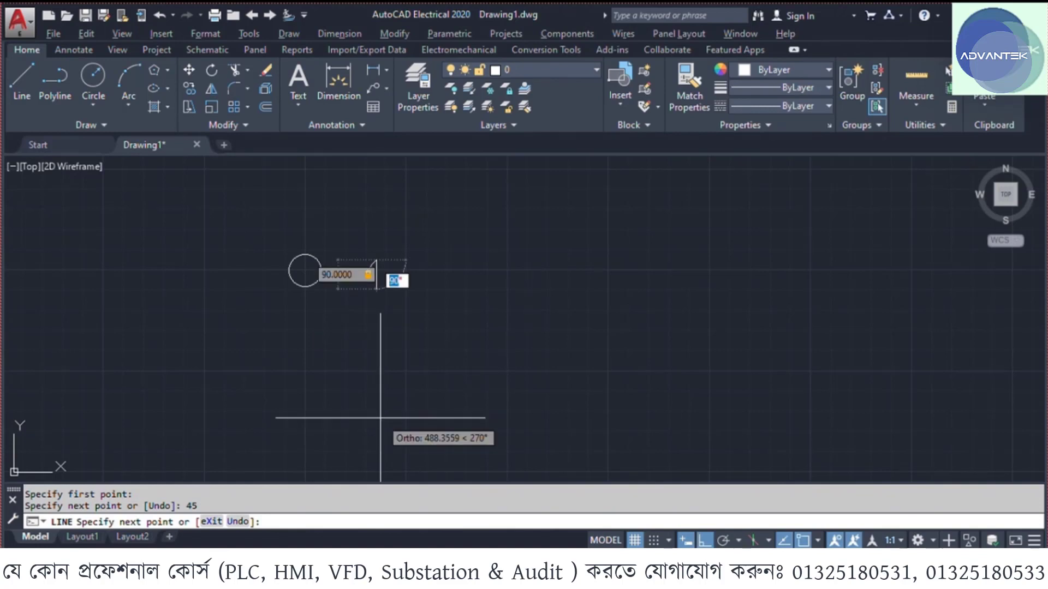
pyautogui.write('45')
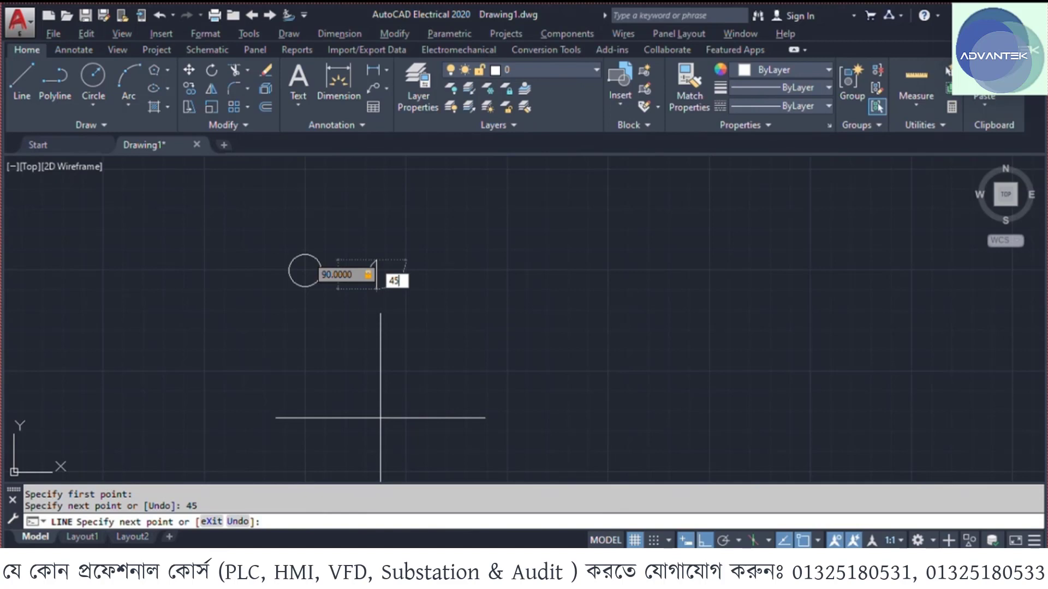
pyautogui.press('Return')
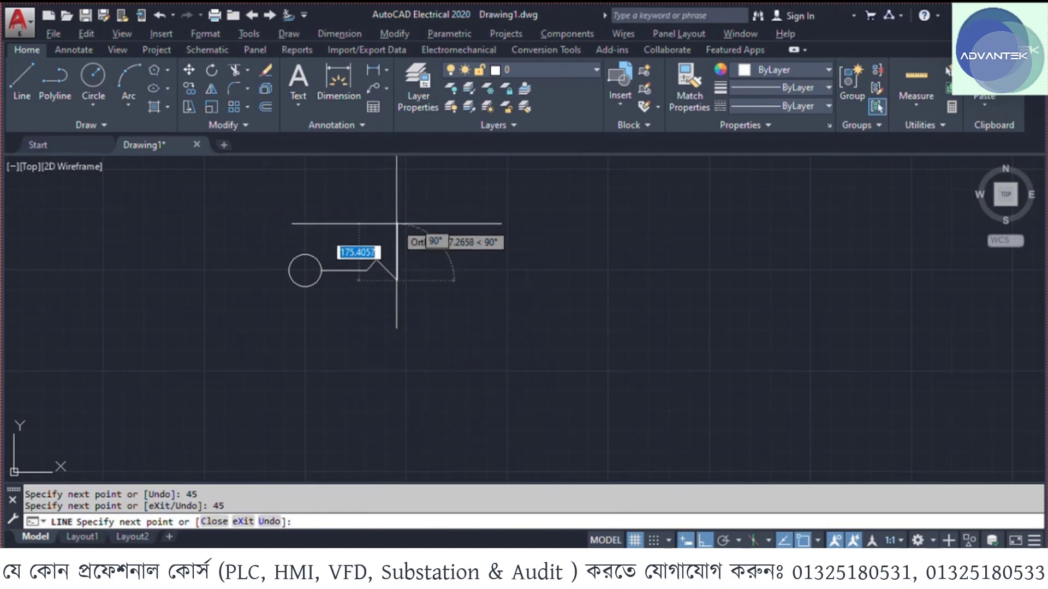
# - Finish the zigzag with a 45-unit segment rising at 45° and end the line
pyautogui.write('45')
pyautogui.press('Tab')
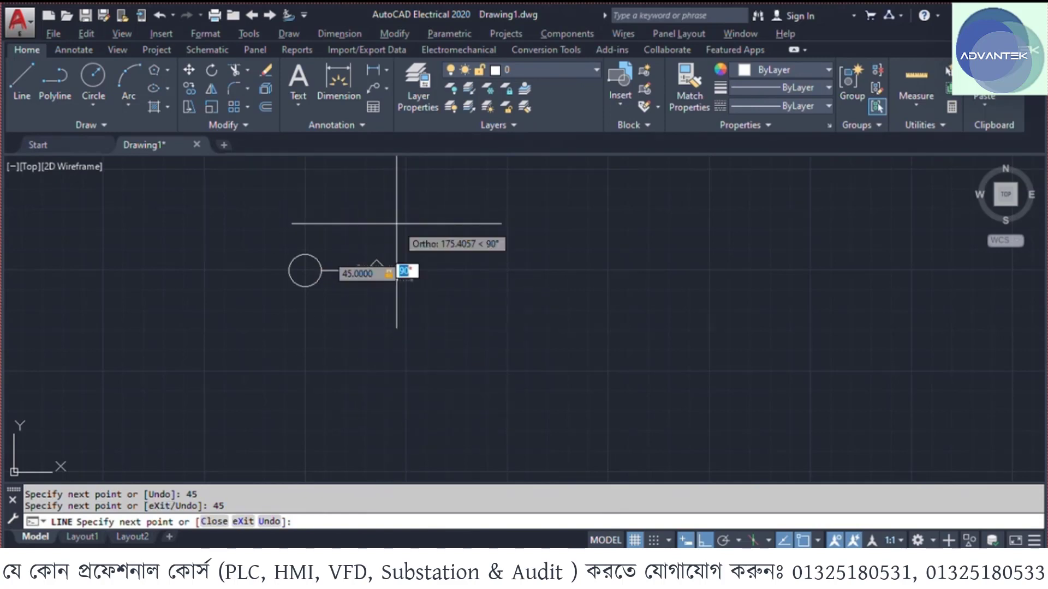
pyautogui.write('45')
pyautogui.press('Return')
pyautogui.press('Return')
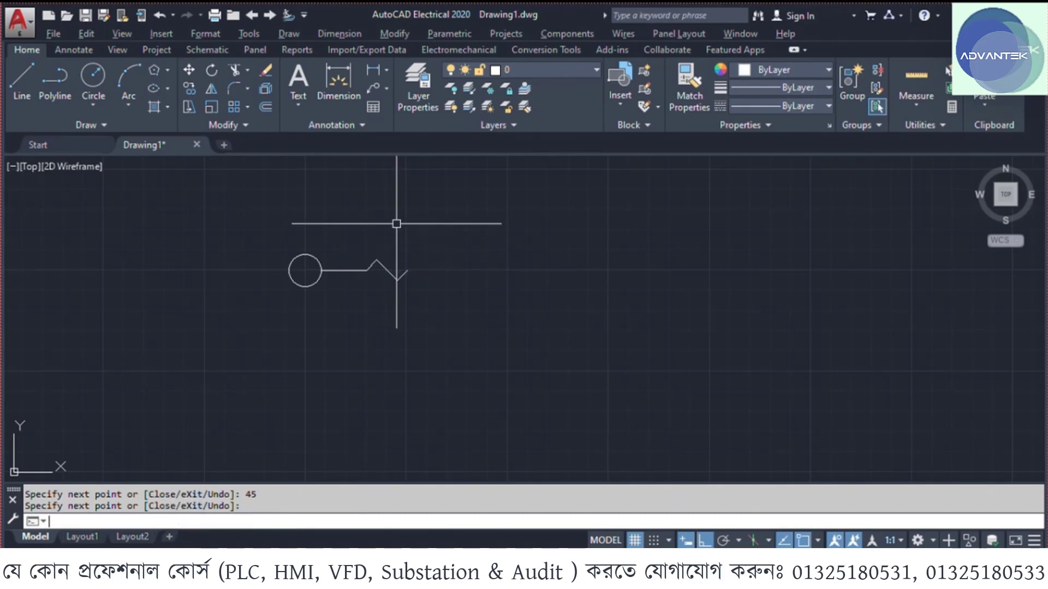
# - Copy the three zigzag segments from their start point as an array of 4 items, spaced so each copy begins at the previous one's end
pyautogui.scroll(3, 390, 287)
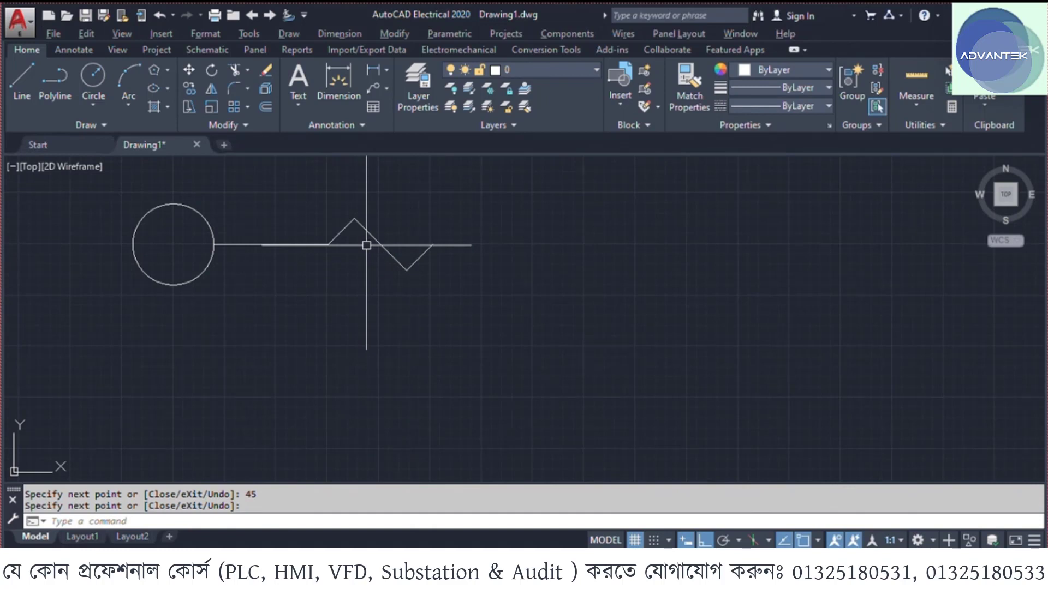
pyautogui.click(456, 224)
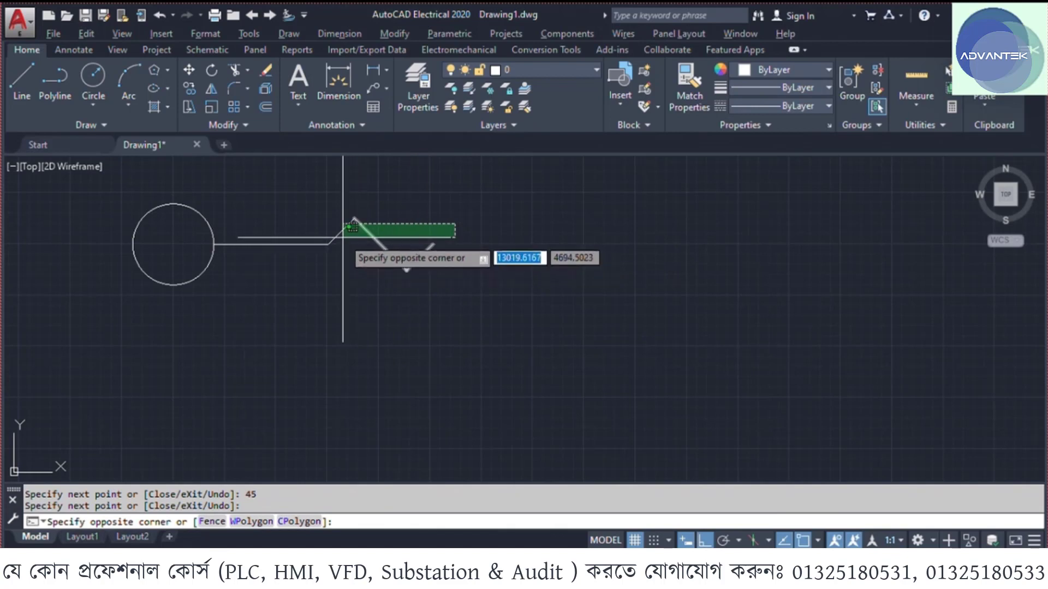
pyautogui.click(343, 238)
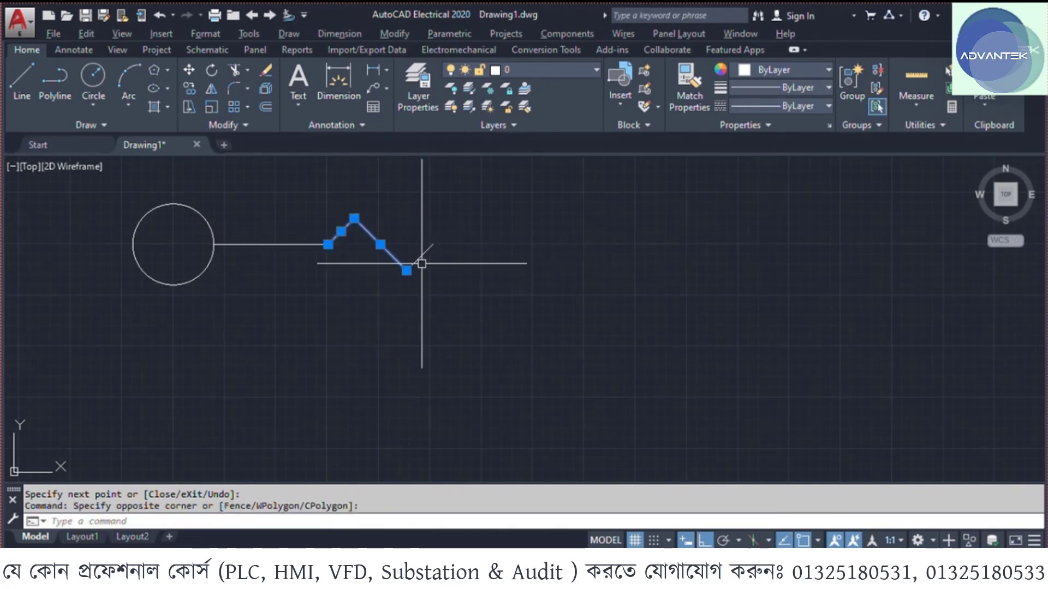
pyautogui.click(435, 251)
pyautogui.click(422, 251)
pyautogui.write('co')
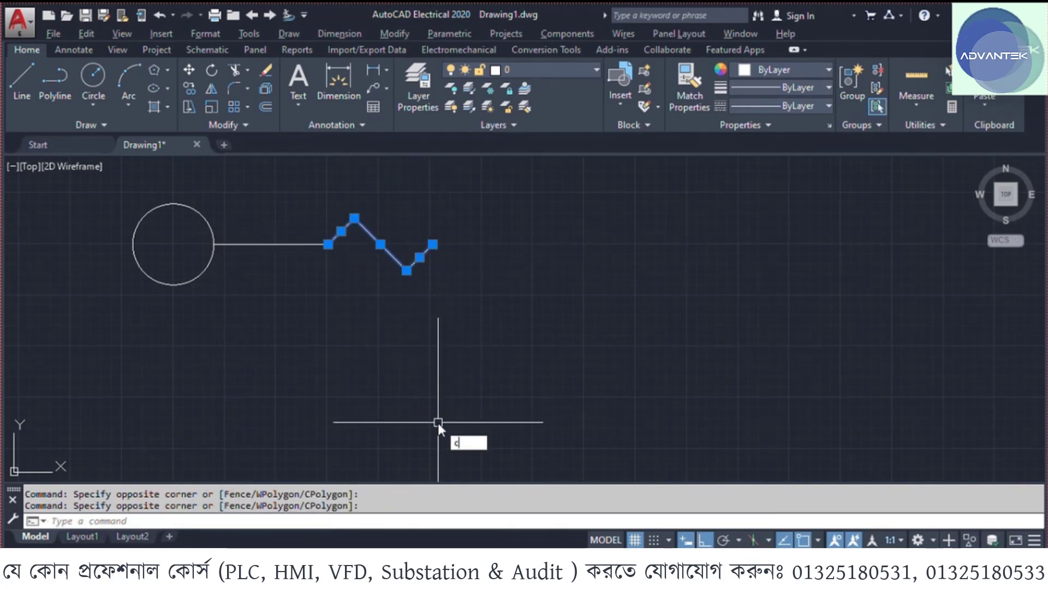
pyautogui.press('Return')
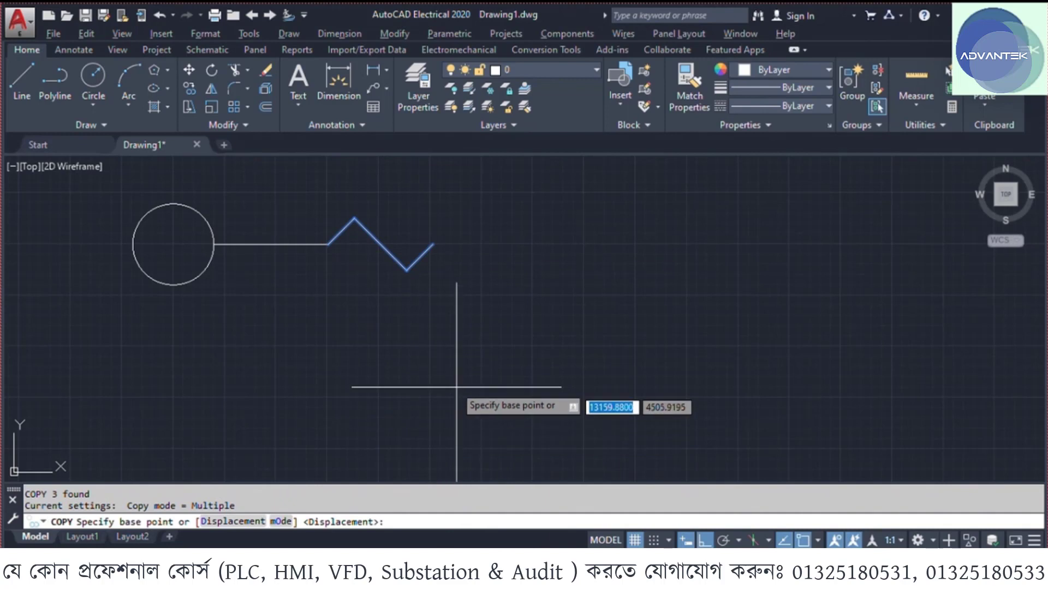
pyautogui.click(328, 244)
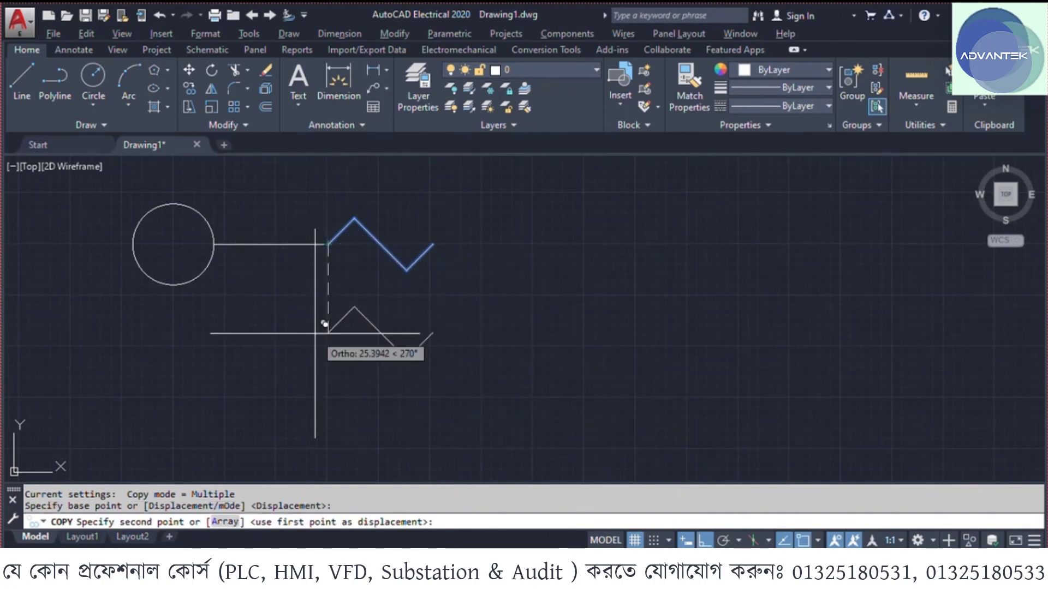
pyautogui.click(226, 522)
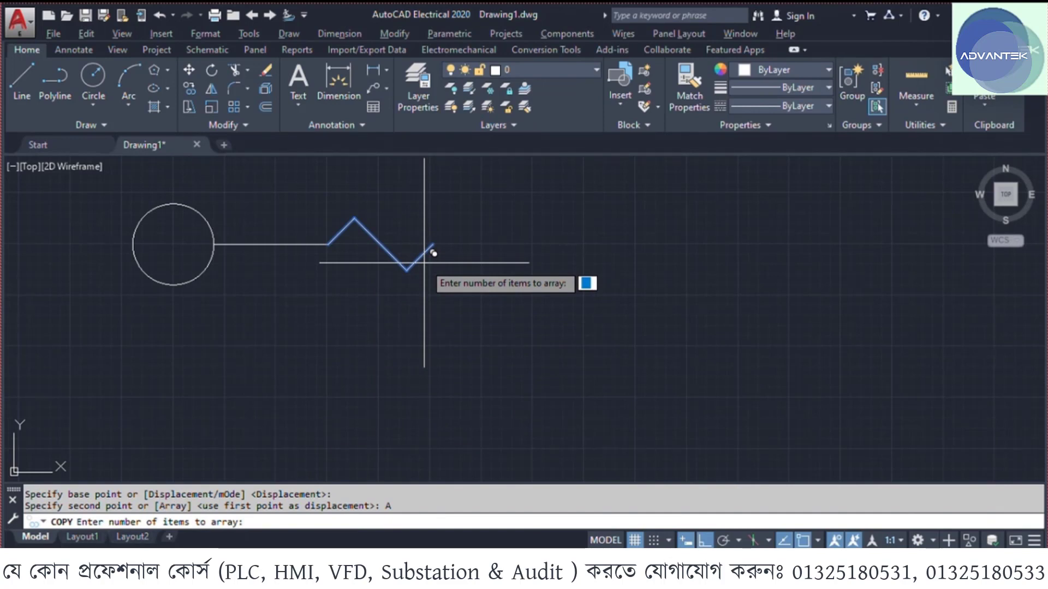
pyautogui.write('4')
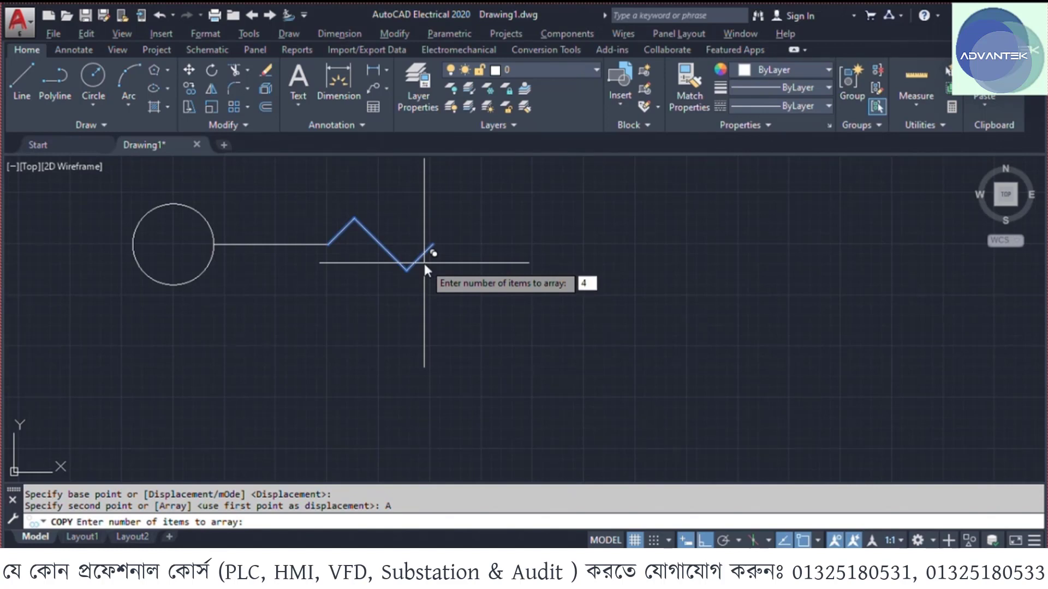
pyautogui.press('Return')
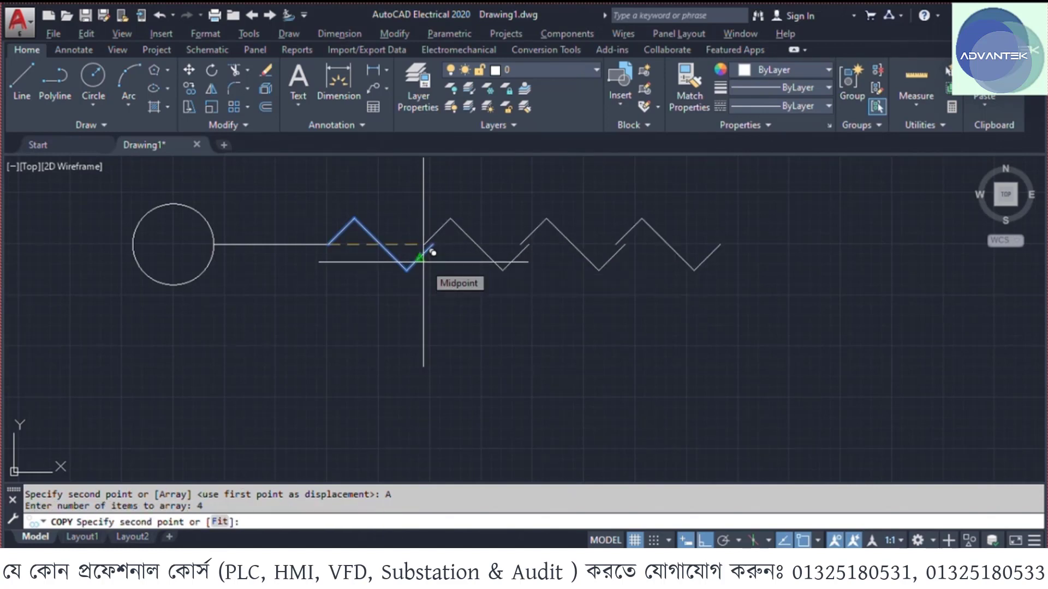
pyautogui.click(435, 244)
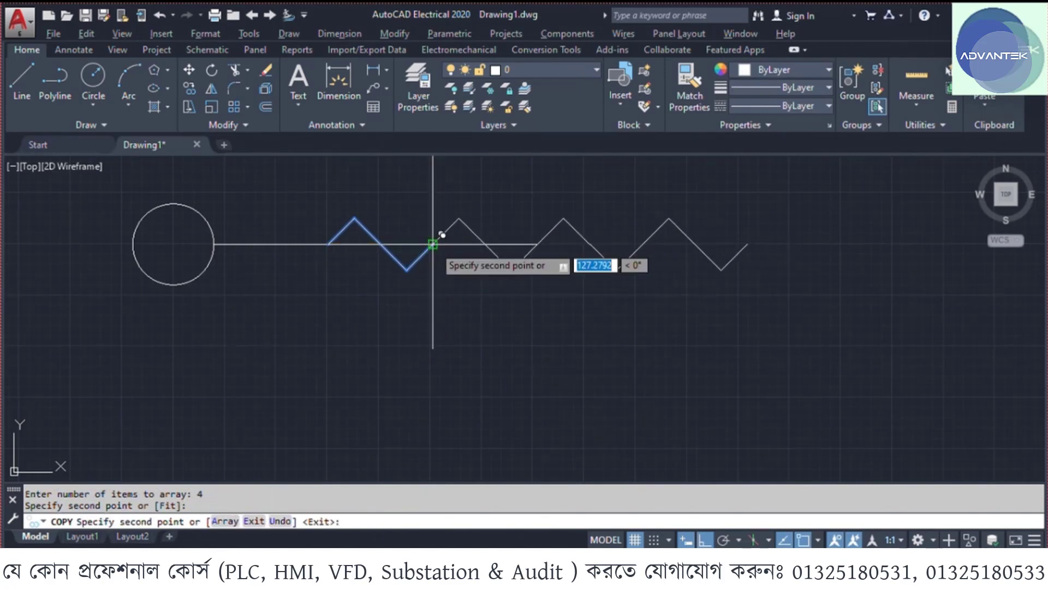
pyautogui.press('Return')
# - Copy the spare mirrored terminal circle and its lead from the lead's free end to the far end of the zigzag
pyautogui.moveTo(570, 300); pyautogui.dragTo(349, 321, button='middle')
pyautogui.scroll(-2, 349, 321)
pyautogui.moveTo(408, 334); pyautogui.dragTo(491, 300, button='middle')
pyautogui.scroll(-2, 491, 300)
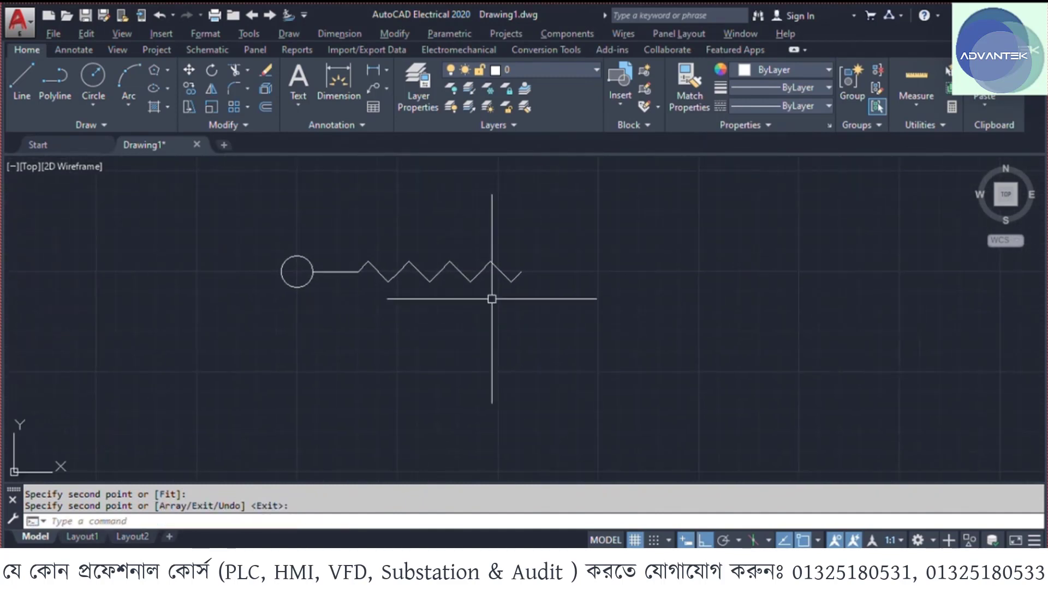
pyautogui.moveTo(348, 329); pyautogui.dragTo(480, 332, button='middle')
pyautogui.click(140, 250)
pyautogui.click(48, 324)
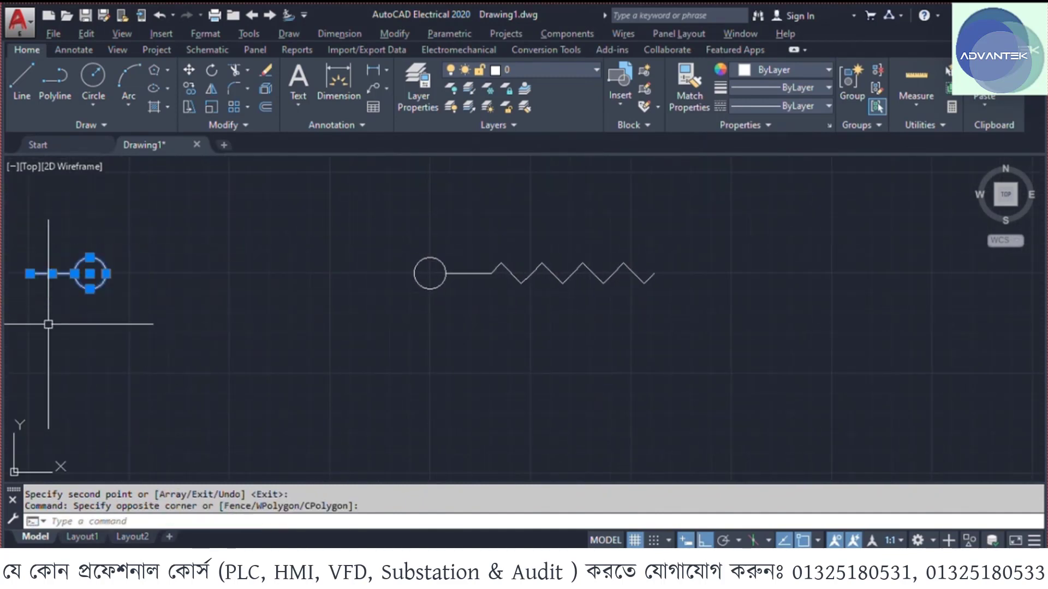
pyautogui.write('co')
pyautogui.press('Return')
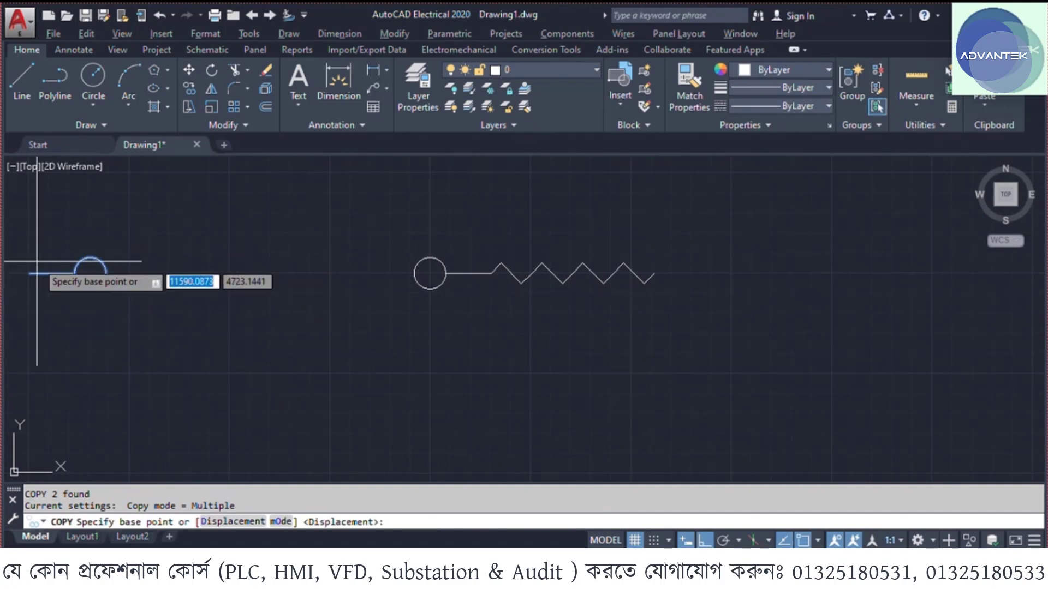
pyautogui.click(28, 273)
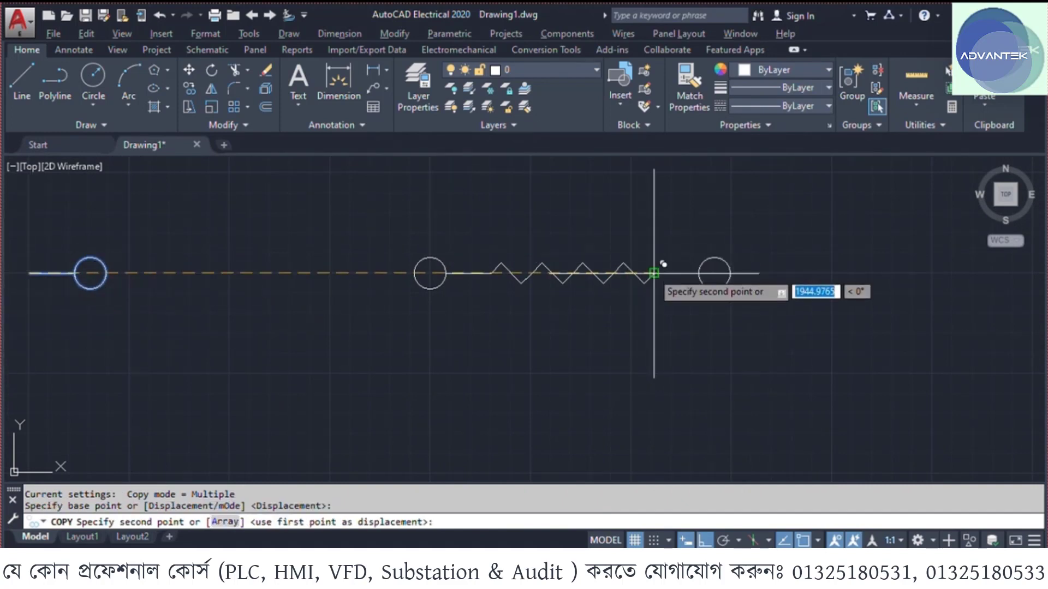
pyautogui.click(654, 273)
pyautogui.press('Return')
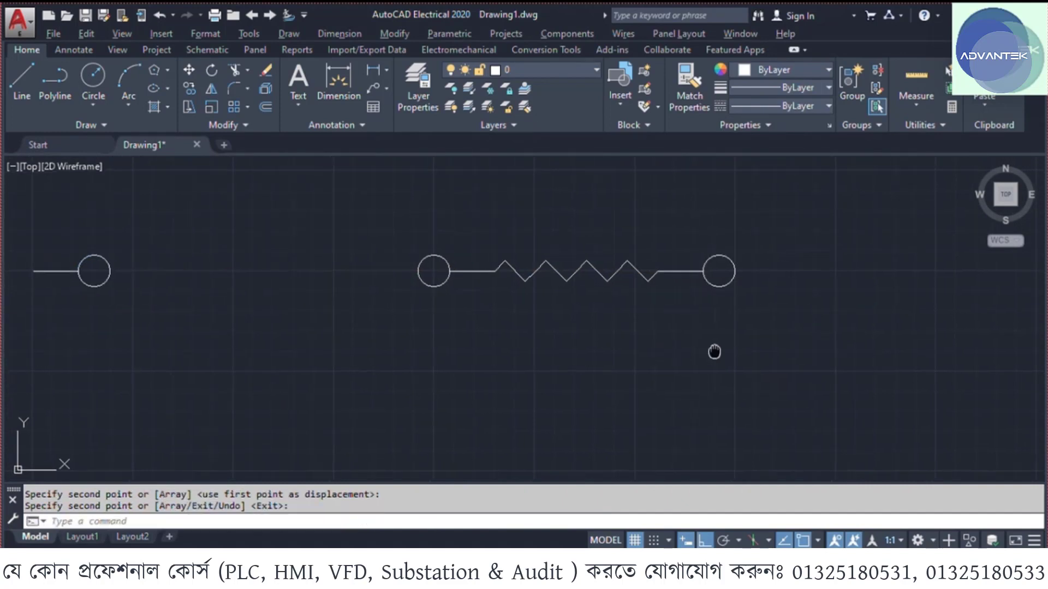
pyautogui.scroll(-2, 682, 328)
pyautogui.scroll(3, 600, 327)
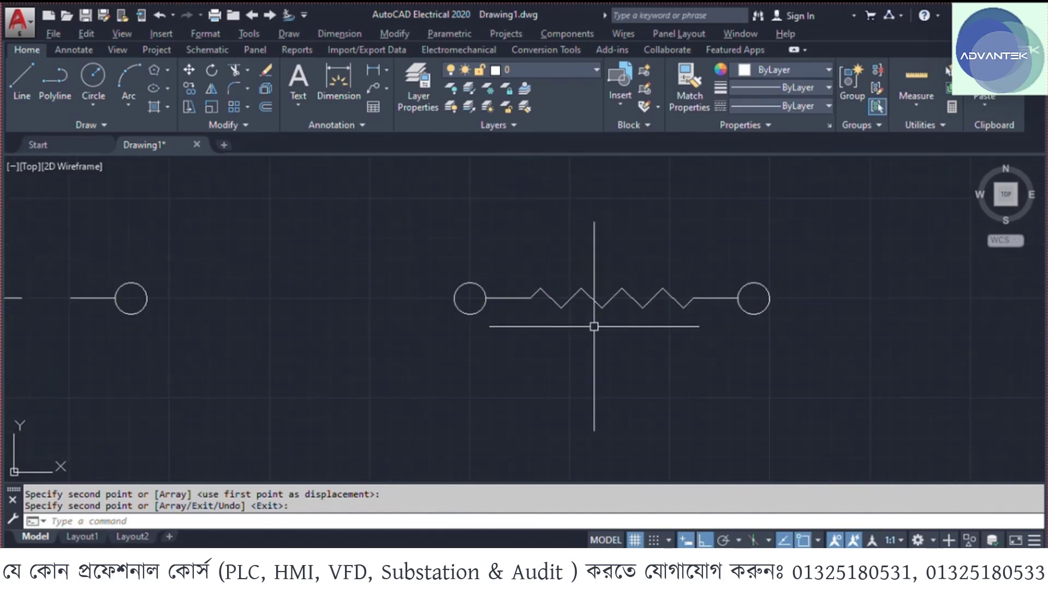
pyautogui.scroll(-3, 602, 337)
pyautogui.scroll(3, 588, 333)
pyautogui.moveTo(588, 332)
pyautogui.mouseDown(button='middle')
pyautogui.moveTo(598, 347)
pyautogui.moveTo(564, 337)
pyautogui.mouseUp(button='middle')
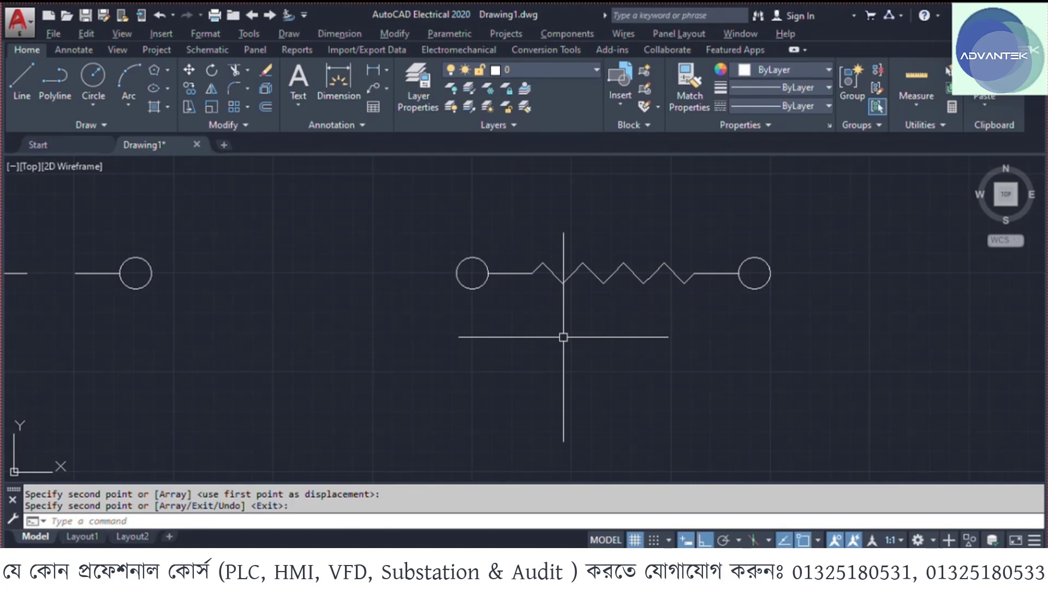
pyautogui.scroll(-2, 562, 342)
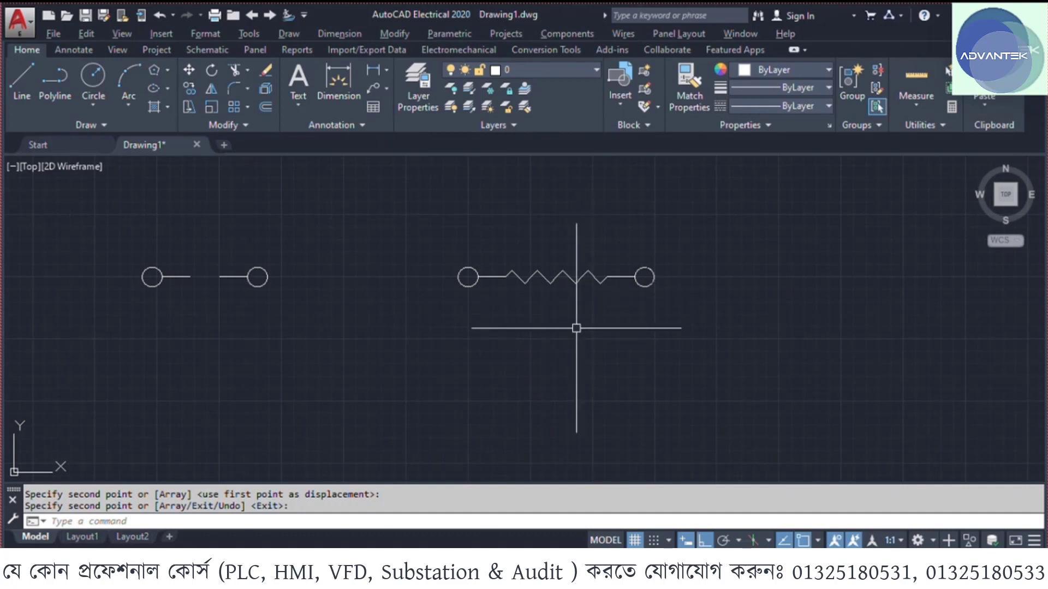
# - Draw a circle with a radius of about 116 units in the empty area below the resistor
pyautogui.moveTo(575, 325); pyautogui.dragTo(438, 253, button='middle')
pyautogui.click(93, 79)
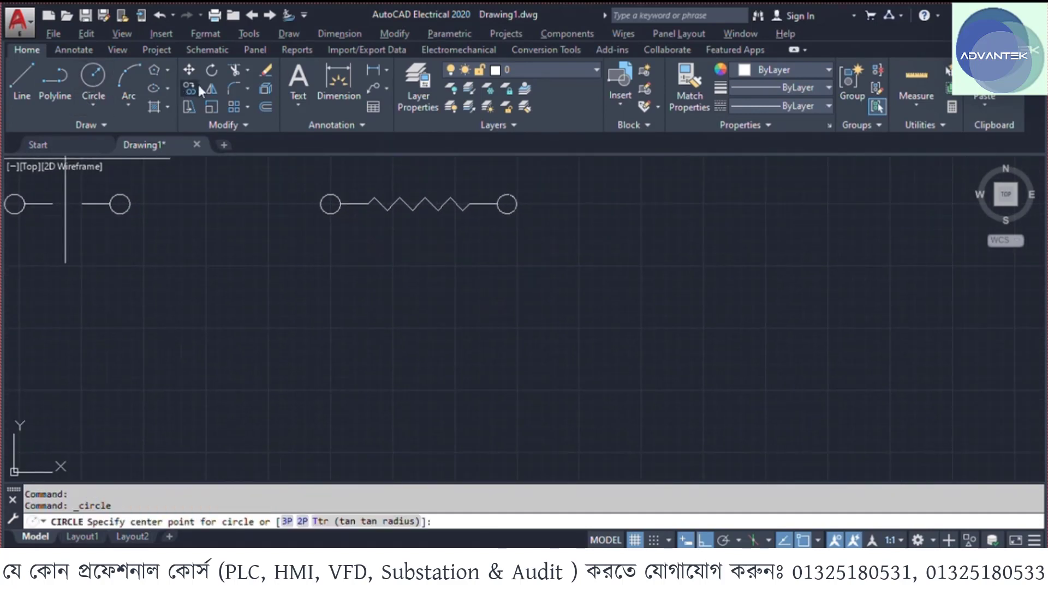
pyautogui.click(453, 328)
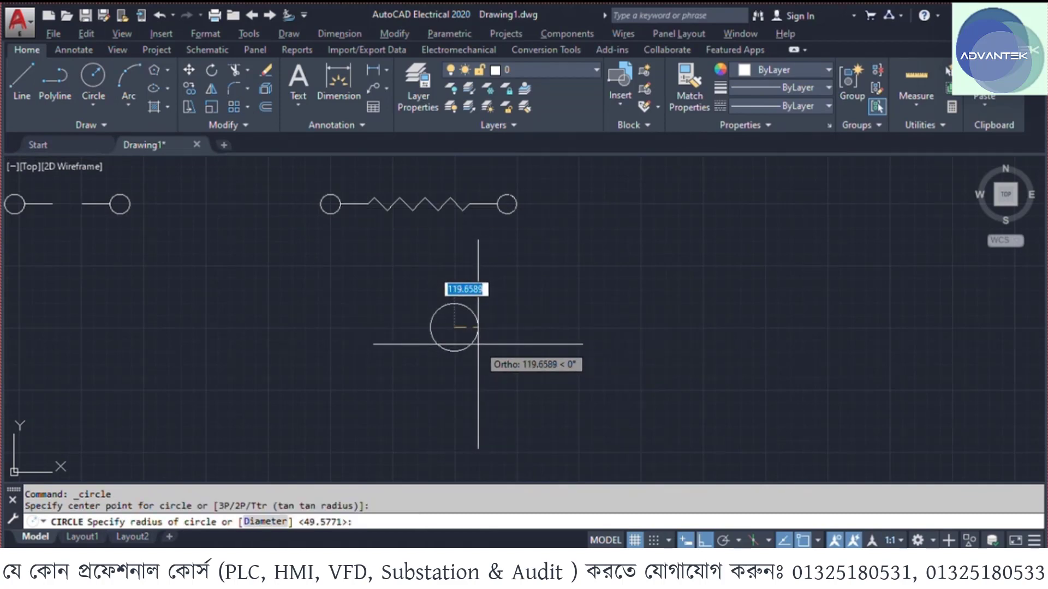
pyautogui.click(474, 334)
# - Copy the new circle horizontally from its left quadrant to its own center to make two overlapping circles
pyautogui.click(475, 332)
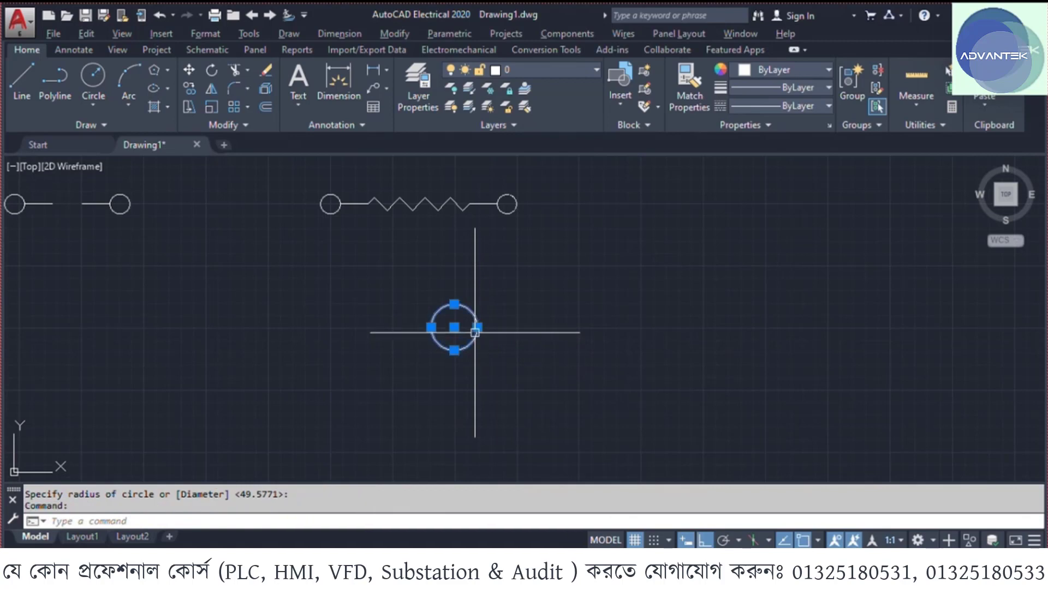
pyautogui.write('co')
pyautogui.press('Return')
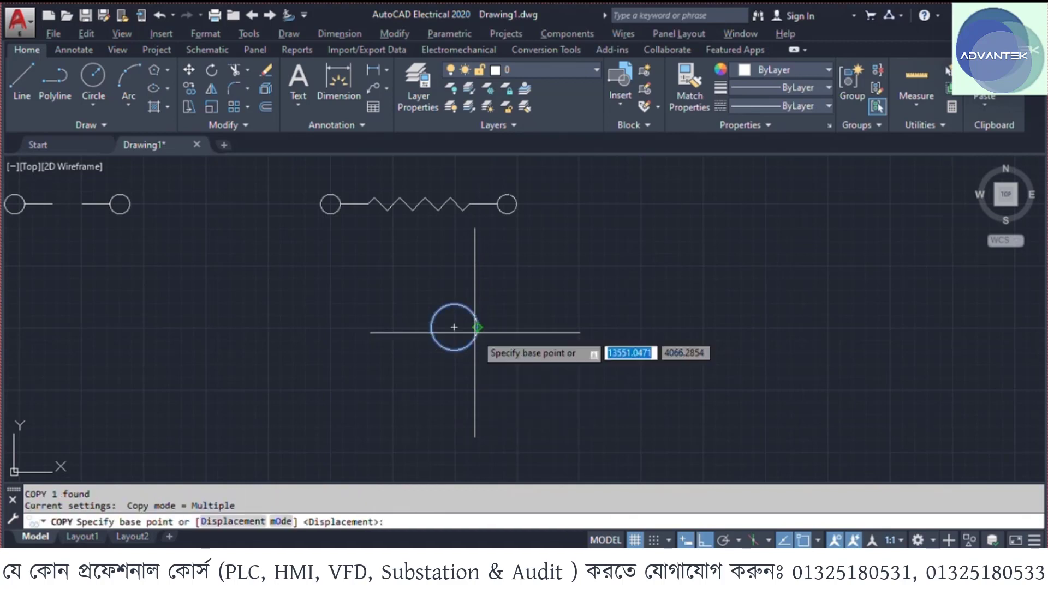
pyautogui.click(436, 328)
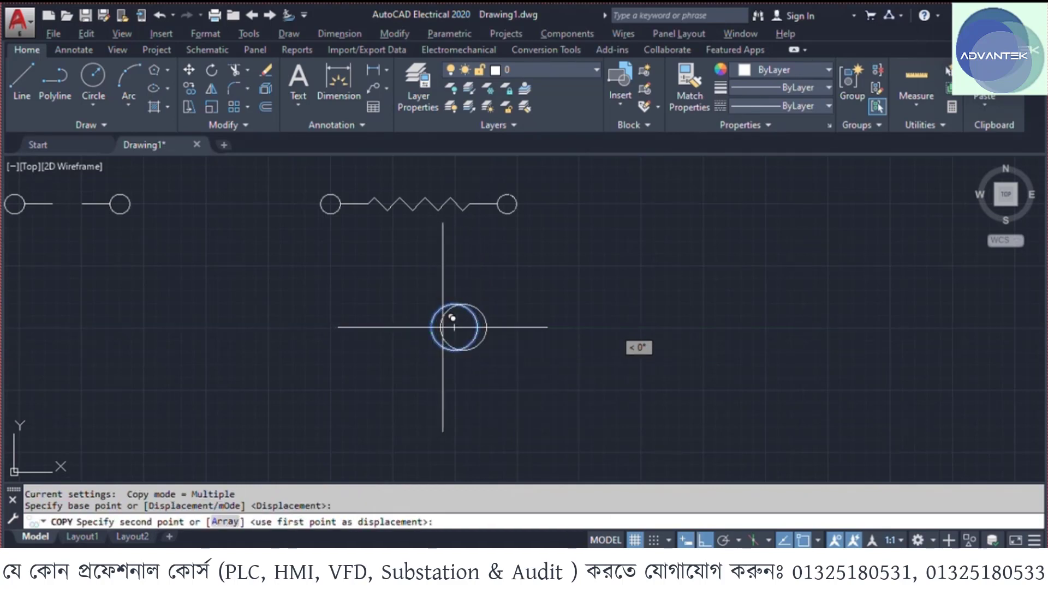
pyautogui.scroll(4, 454, 318)
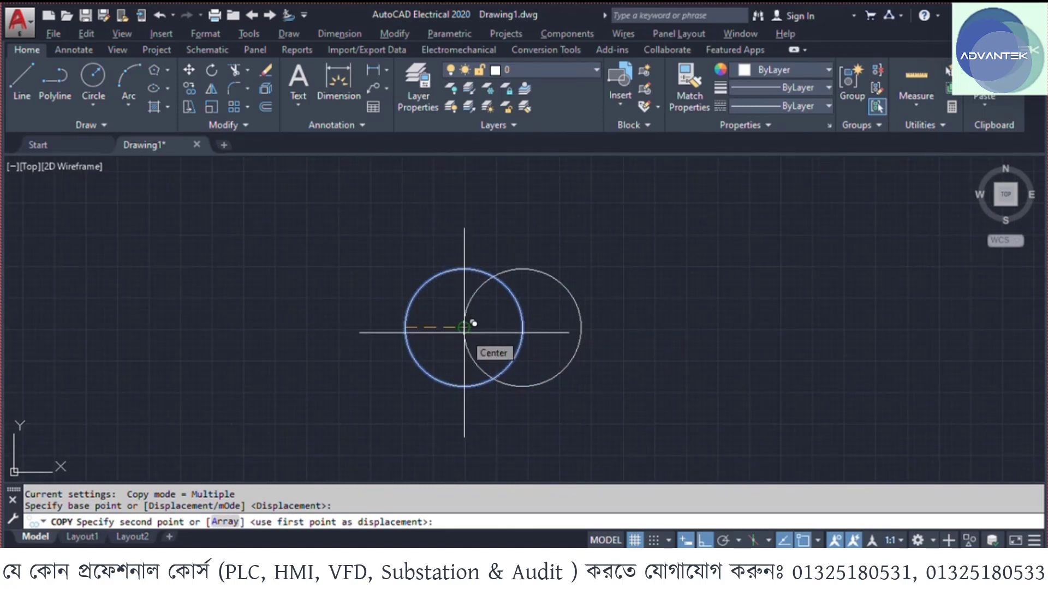
pyautogui.click(463, 327)
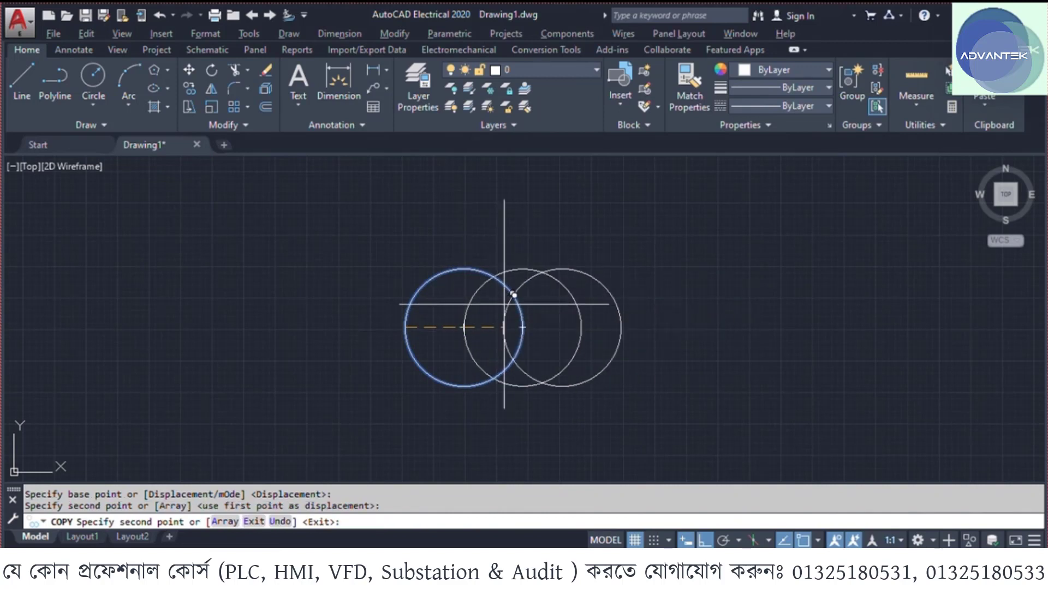
pyautogui.press('Return')
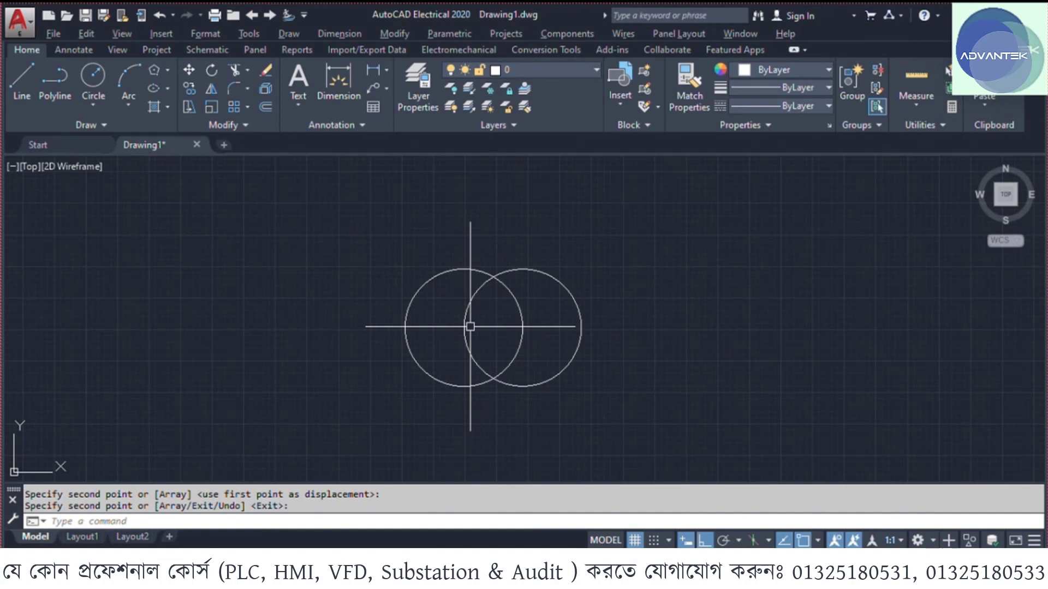
# - Draw a smaller Tan, Tan, Radius circle inside the overlap, tangent to both large circles, picking its radius with two points
pyautogui.click(94, 105)
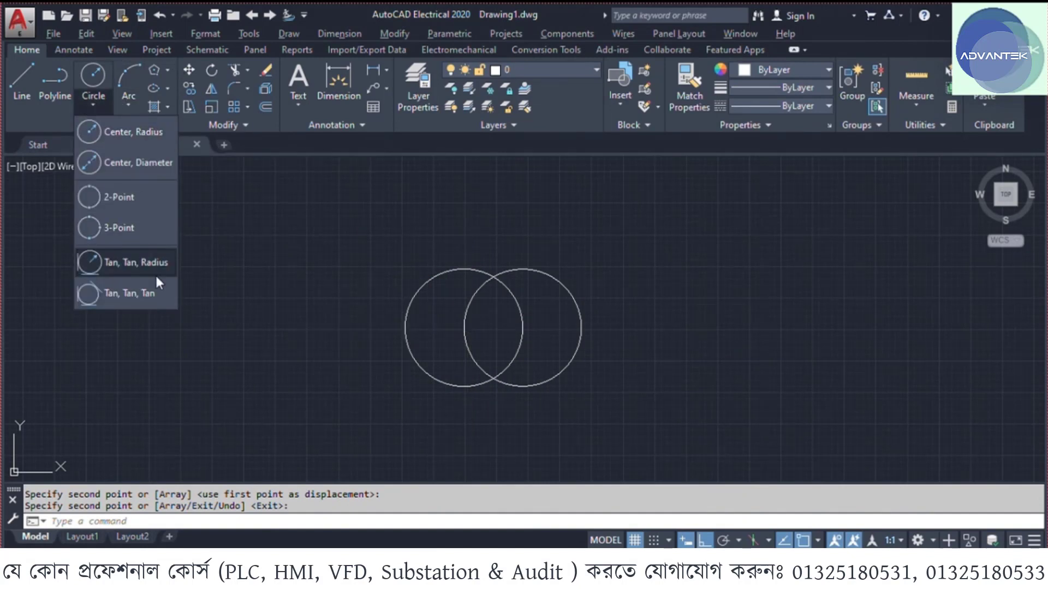
pyautogui.click(146, 259)
pyautogui.scroll(5, 476, 338)
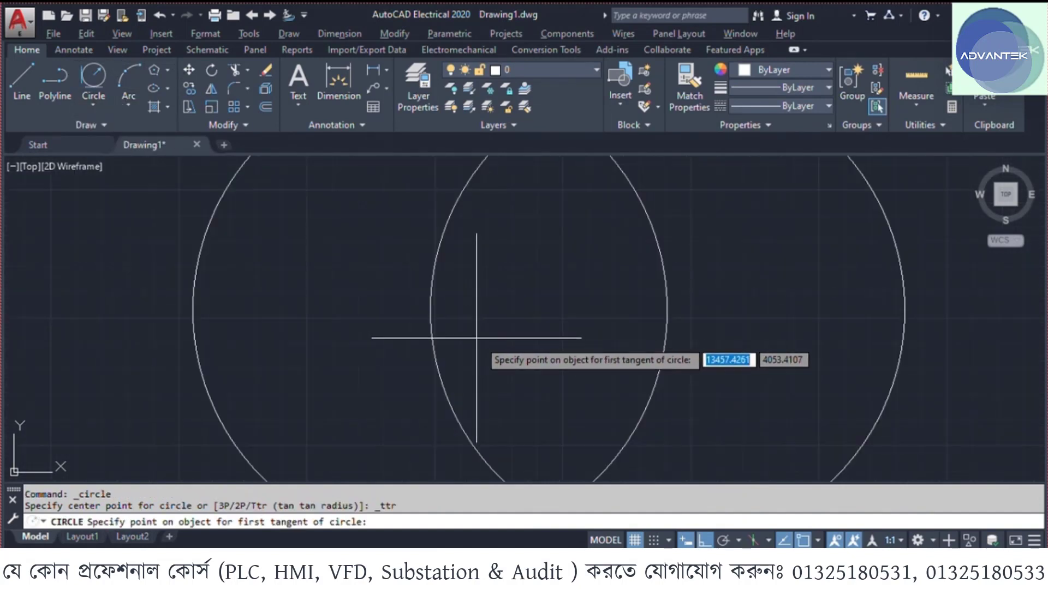
pyautogui.moveTo(480, 342); pyautogui.dragTo(464, 396, button='middle')
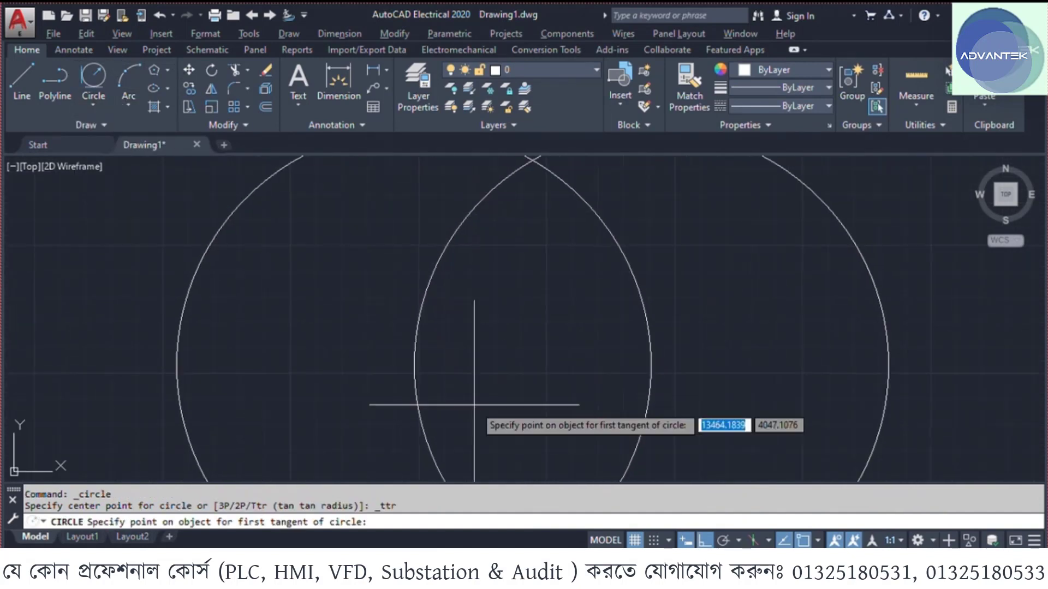
pyautogui.click(413, 373)
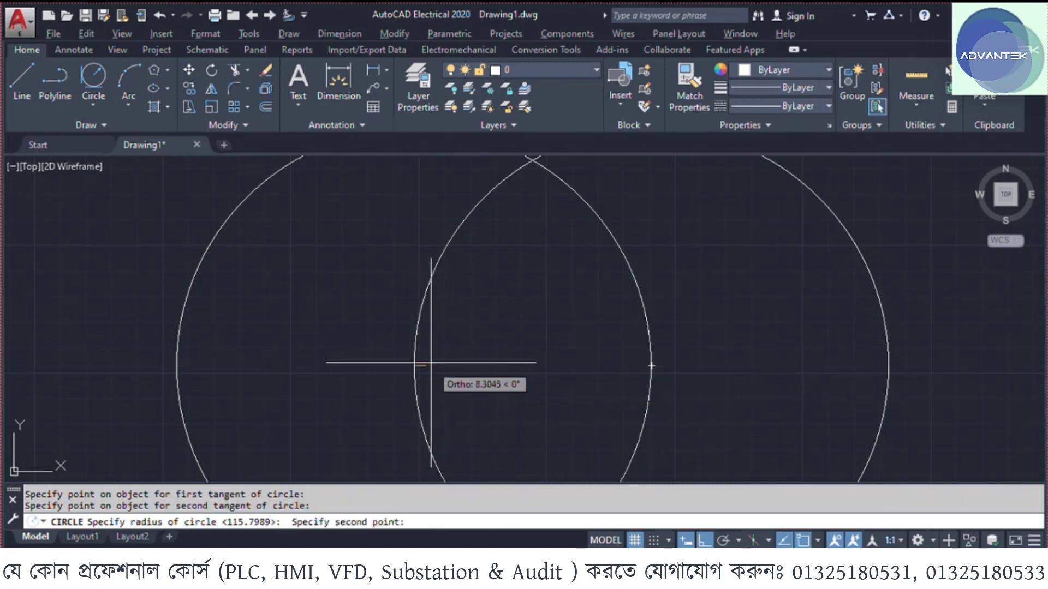
pyautogui.scroll(-4, 432, 363)
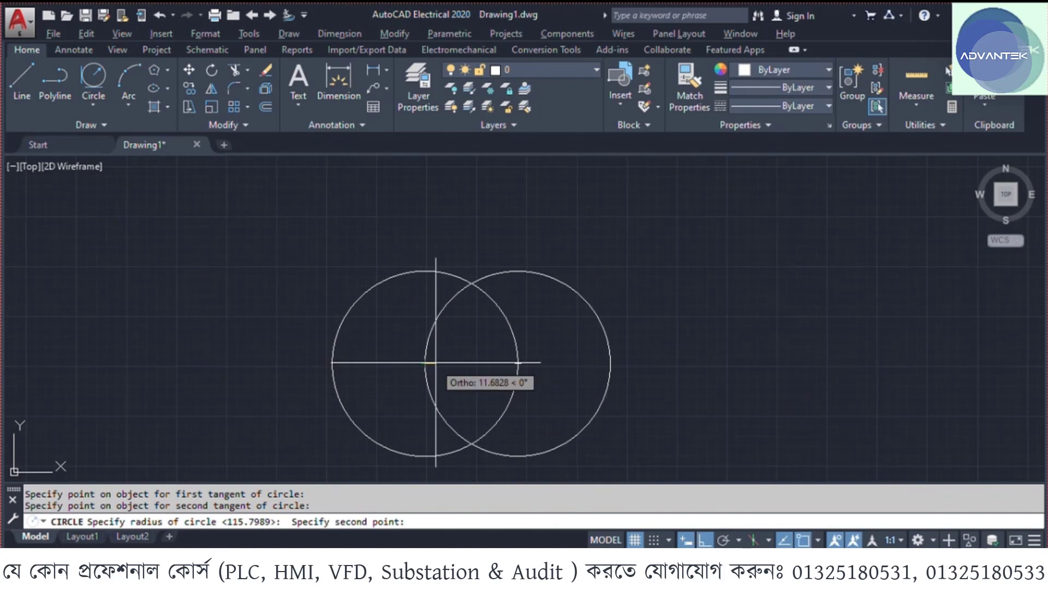
pyautogui.click(469, 361)
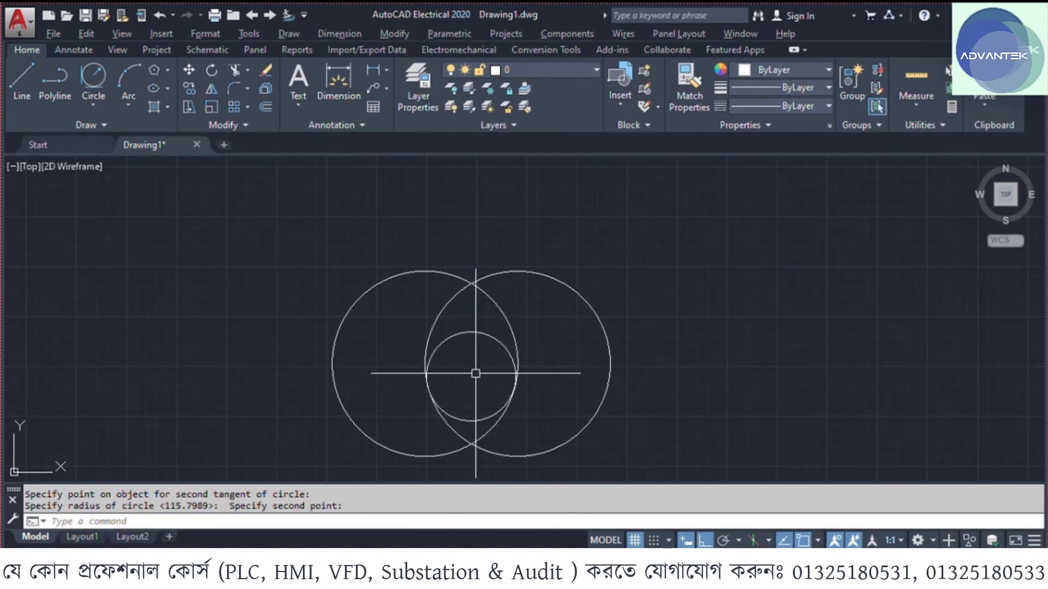
# - Draw a horizontal line through the centers of the two large circles, extending well beyond them on both sides
pyautogui.moveTo(476, 373); pyautogui.dragTo(490, 323, button='middle')
pyautogui.moveTo(431, 397); pyautogui.dragTo(433, 376, button='middle')
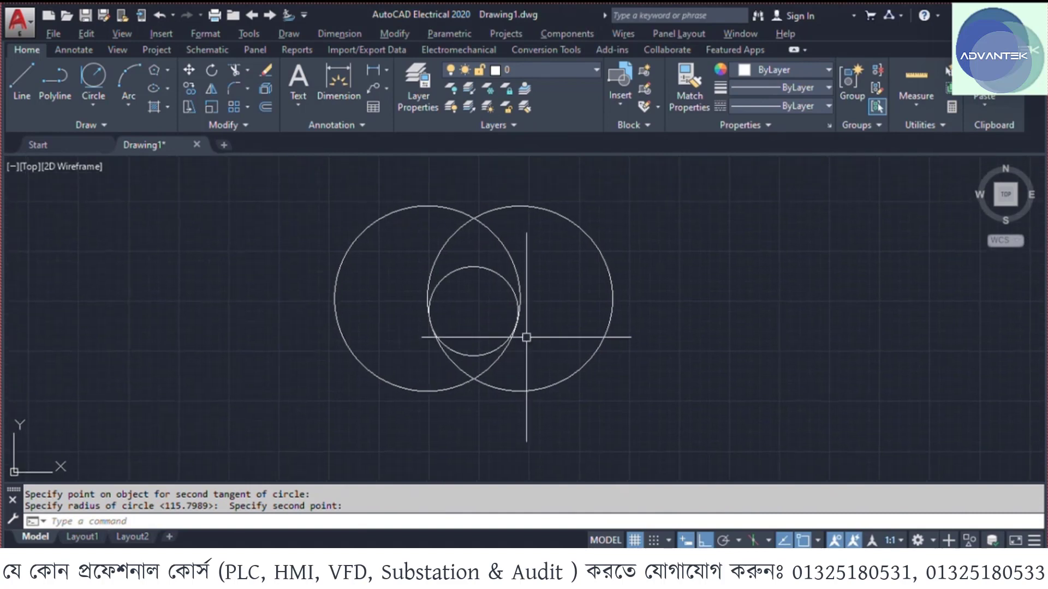
pyautogui.click(21, 88)
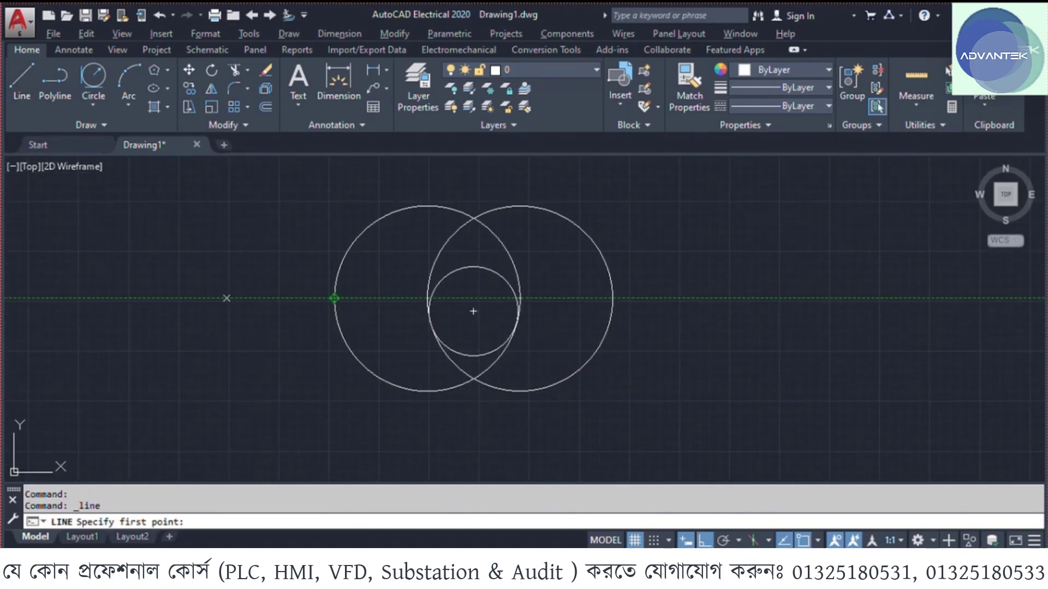
pyautogui.click(227, 298)
pyautogui.click(779, 318)
pyautogui.press('Return')
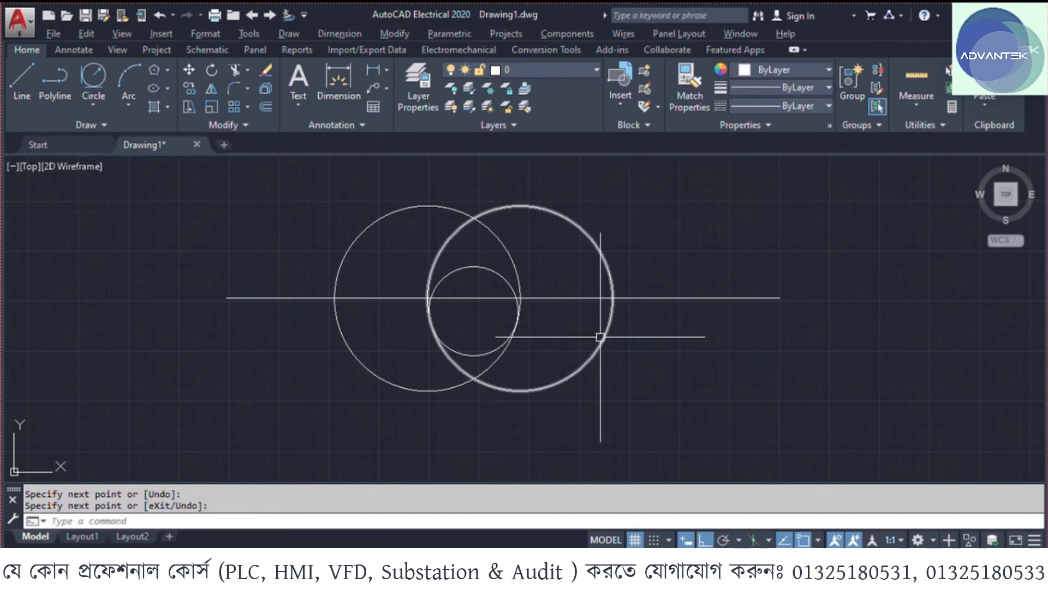
# - Trim the lower outer arcs of both large circles and the small circle's part above the horizontal line
pyautogui.moveTo(527, 397); pyautogui.dragTo(555, 398, button='middle')
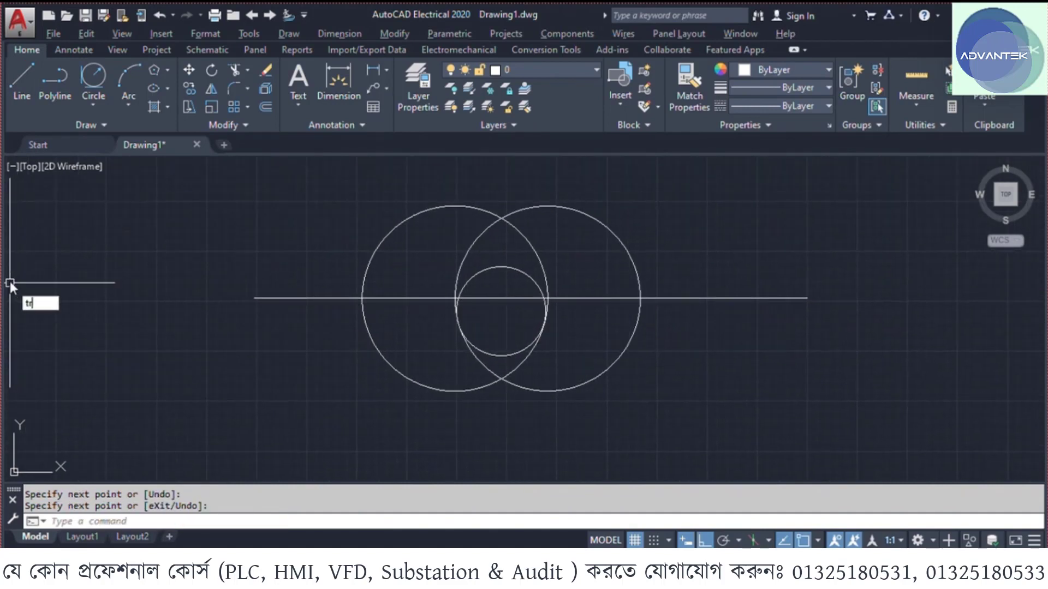
pyautogui.write('tr')
pyautogui.press('Return')
pyautogui.click(608, 369)
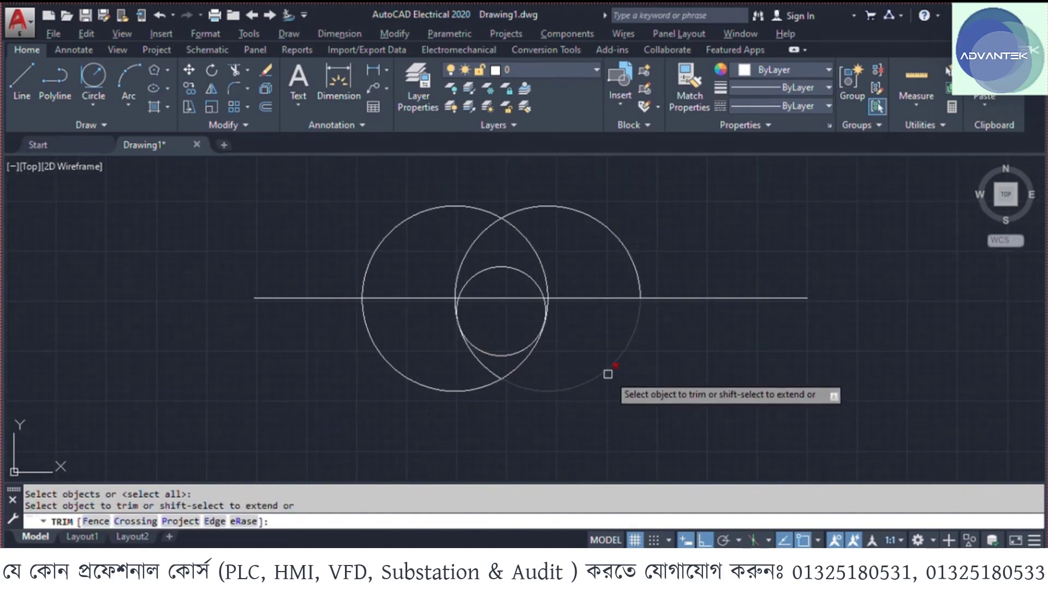
pyautogui.click(509, 384)
pyautogui.click(480, 363)
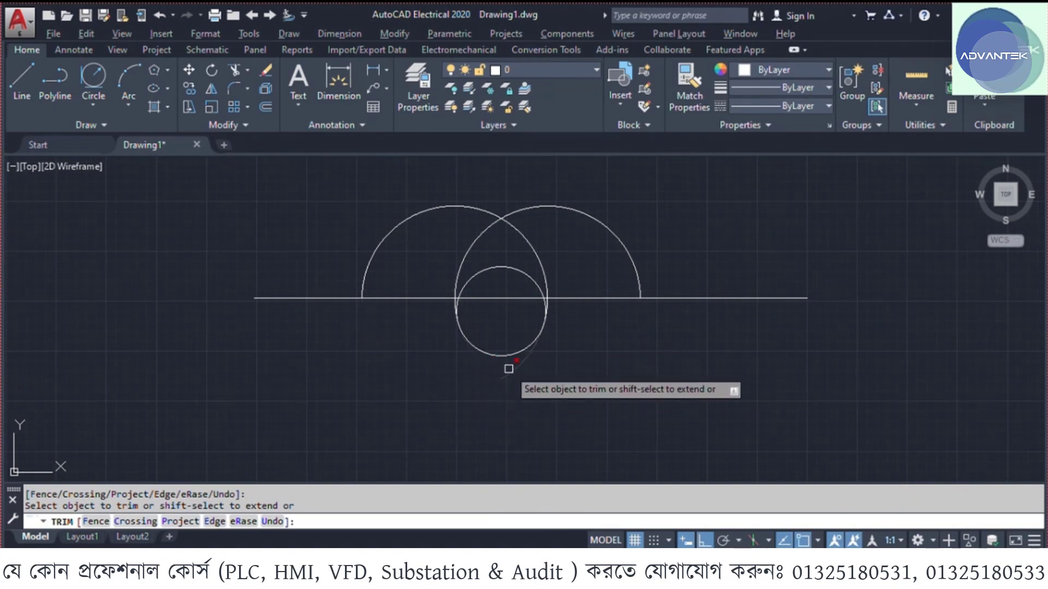
pyautogui.click(507, 268)
# - Trim the two leftover slivers of the small circle between the horizontal line and its tangent points, leaving a single smooth loop
pyautogui.scroll(5, 470, 299)
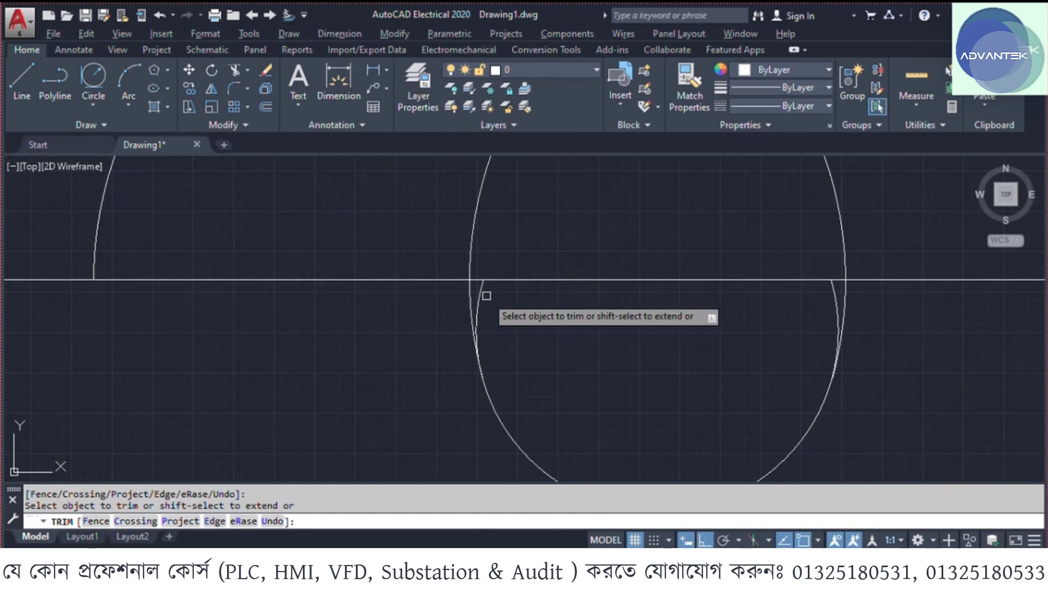
pyautogui.click(480, 299)
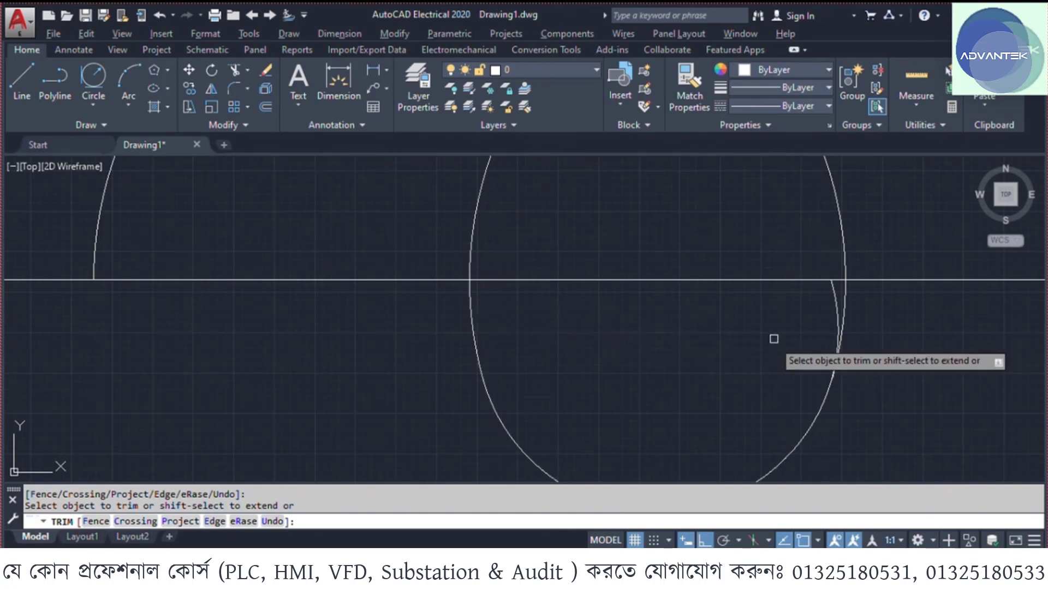
pyautogui.click(822, 300)
pyautogui.click(540, 362)
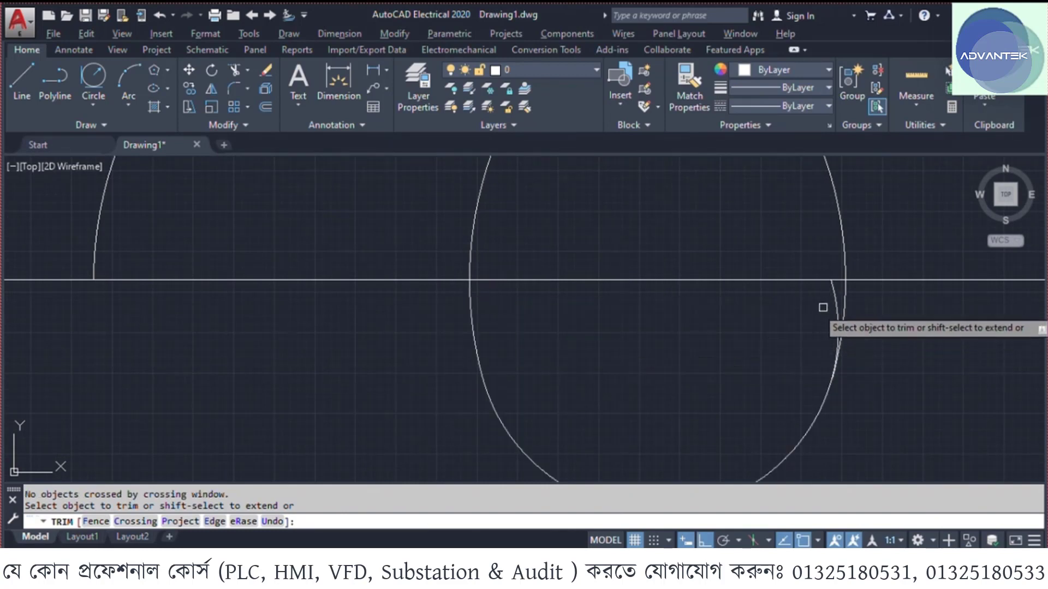
pyautogui.scroll(-6, 685, 335)
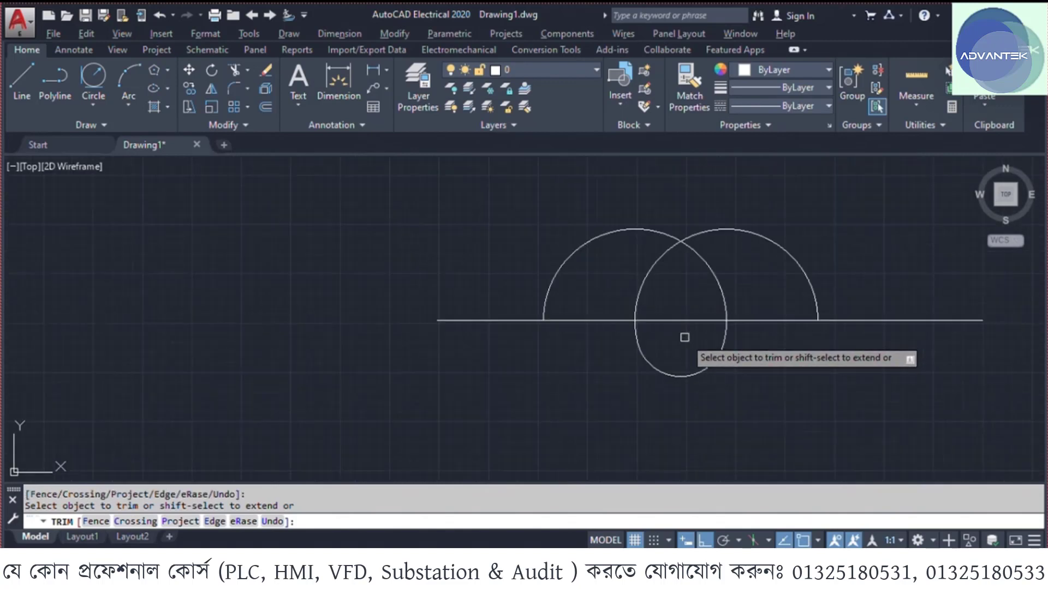
pyautogui.press('Escape')
# - Erase the horizontal construction line running through the coil shape
pyautogui.click(919, 344)
pyautogui.press('Escape')
pyautogui.press('Escape')
pyautogui.click(928, 293)
pyautogui.click(920, 340)
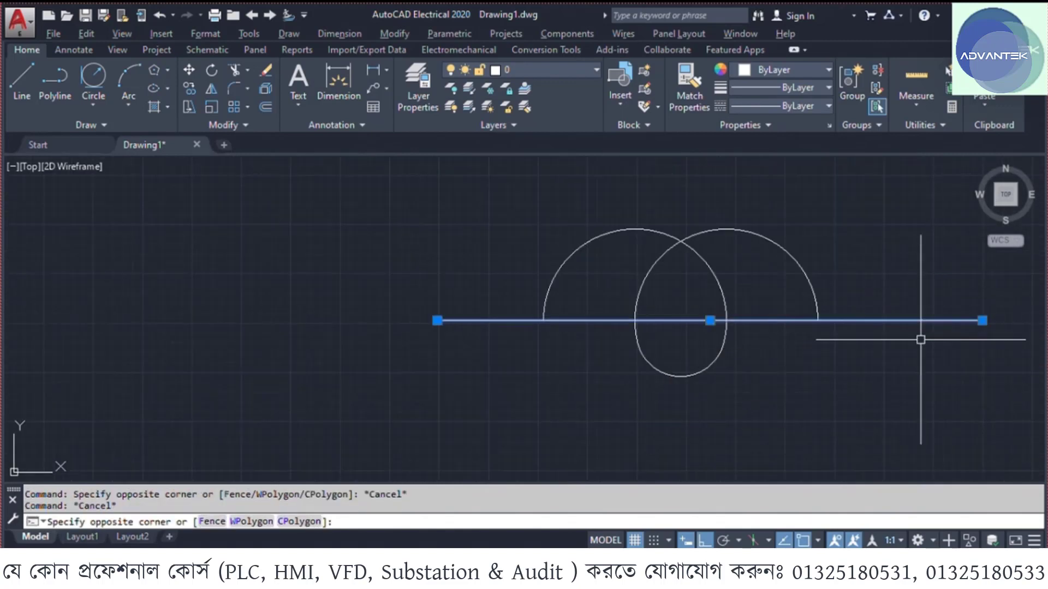
pyautogui.write('e')
pyautogui.press('Return')
# - Copy the whole loop shape horizontally as a 4-item array, spaced about 116 units from its left end to the loop's left side
pyautogui.moveTo(924, 346); pyautogui.dragTo(522, 393, button='middle')
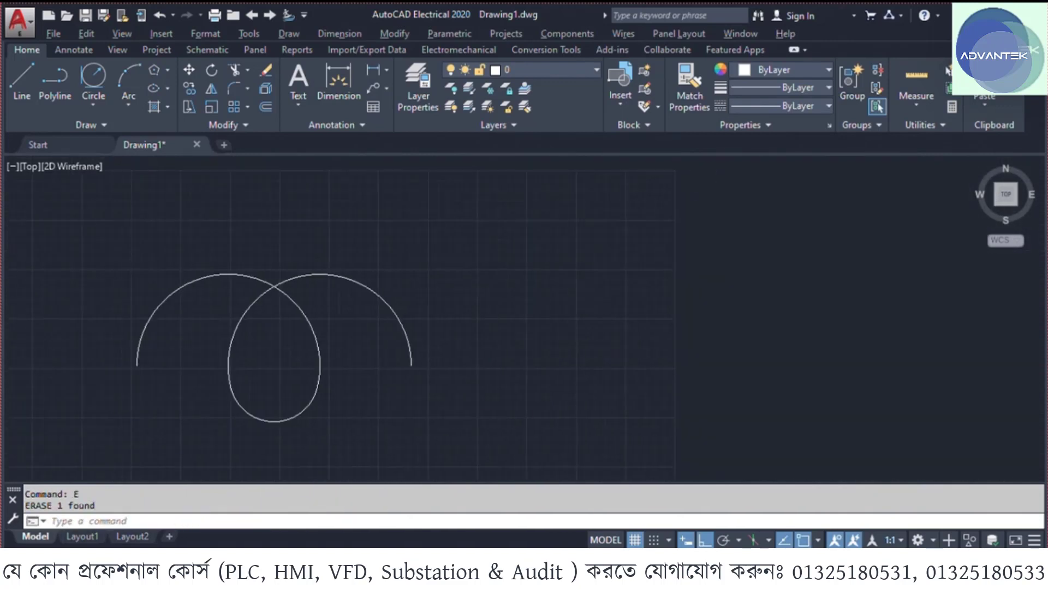
pyautogui.scroll(-3, 498, 278)
pyautogui.click(518, 237)
pyautogui.click(262, 373)
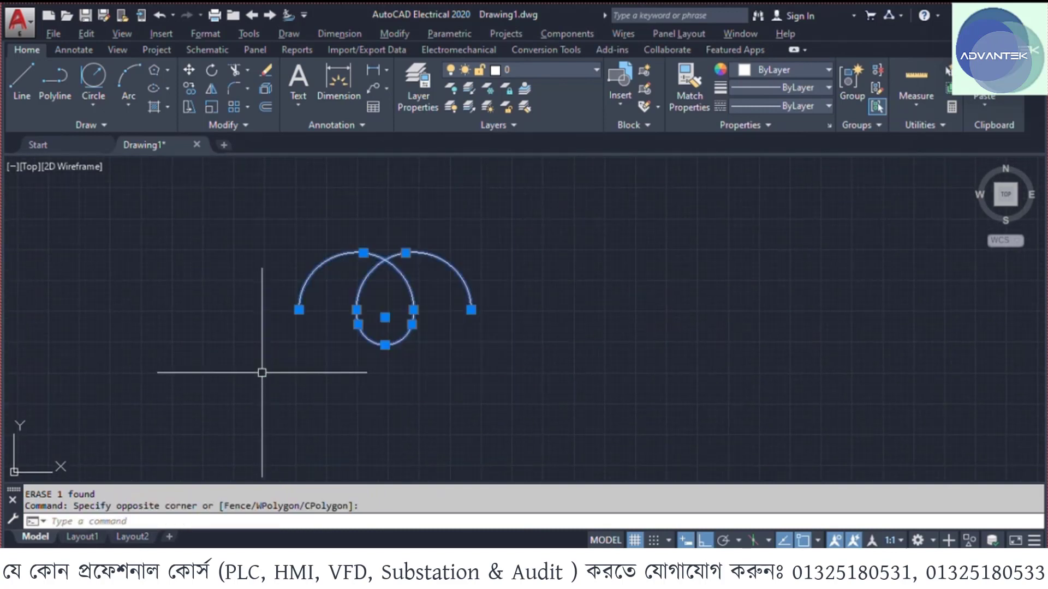
pyautogui.write('co')
pyautogui.press('Return')
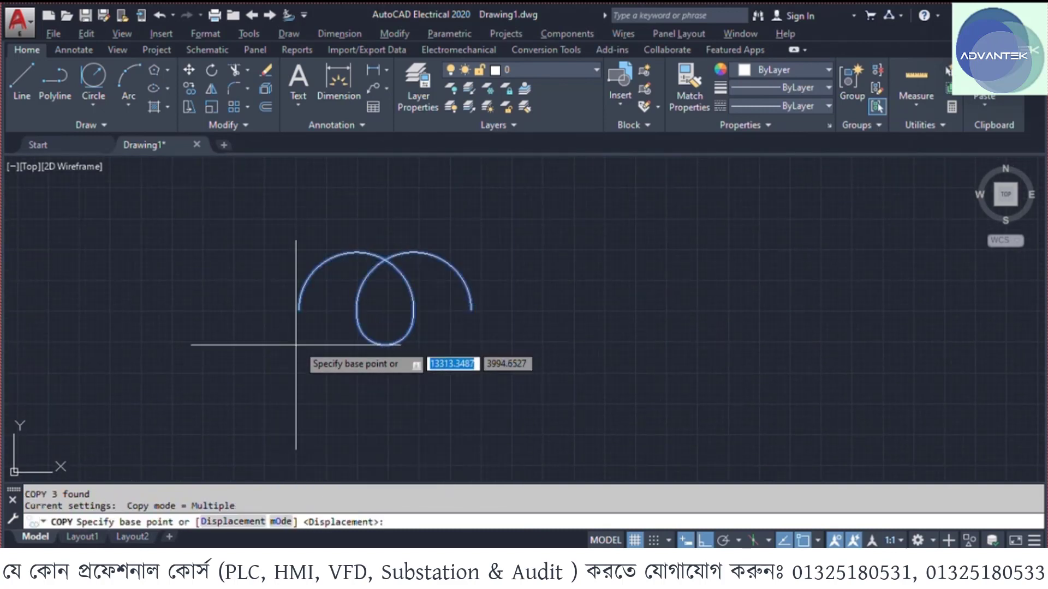
pyautogui.click(298, 310)
pyautogui.write('a')
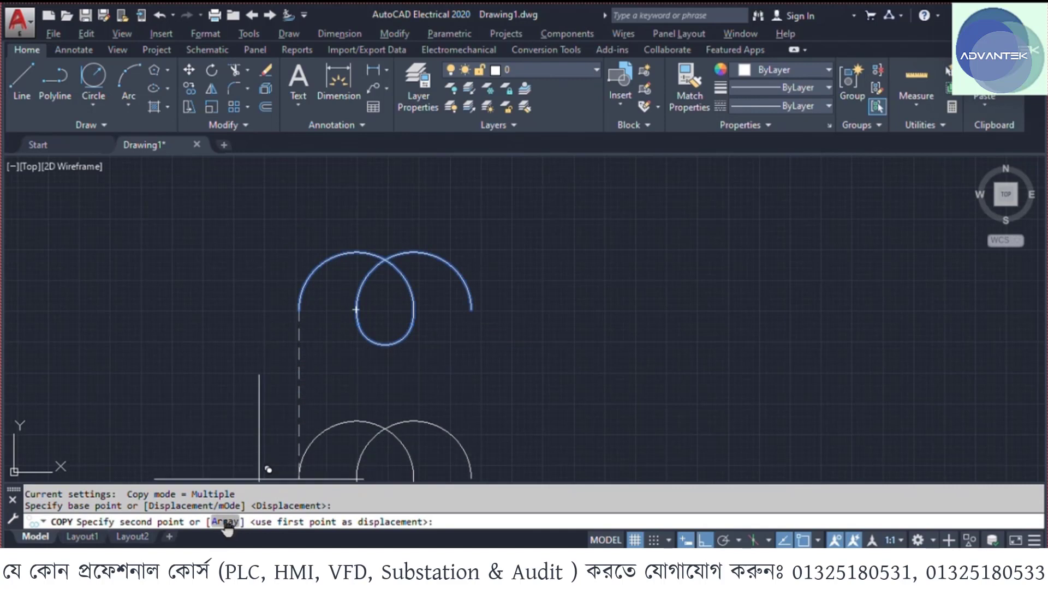
pyautogui.press('Return')
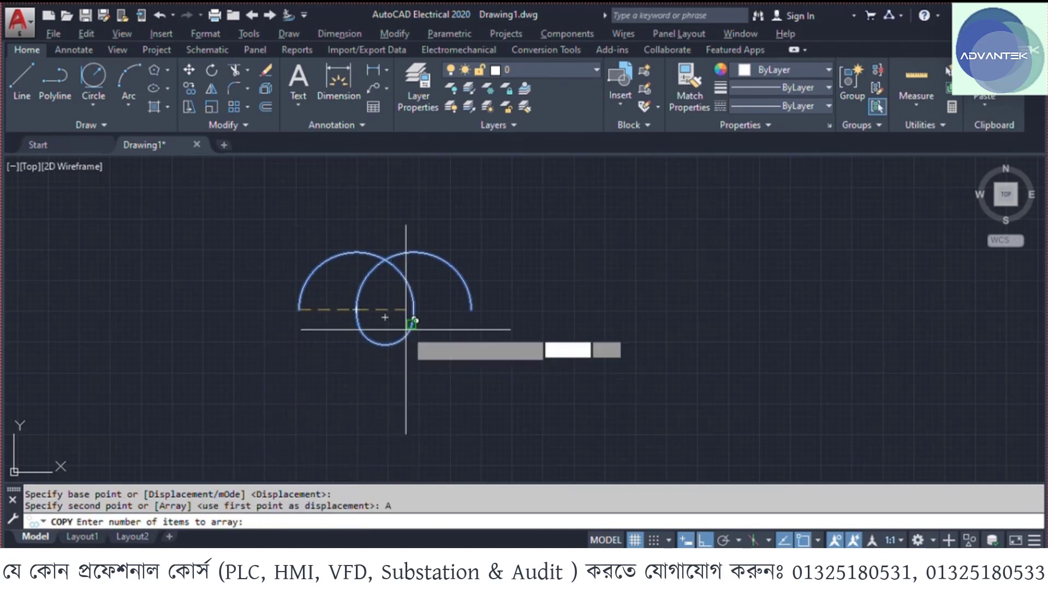
pyautogui.write('4')
pyautogui.press('Return')
pyautogui.scroll(2, 399, 314)
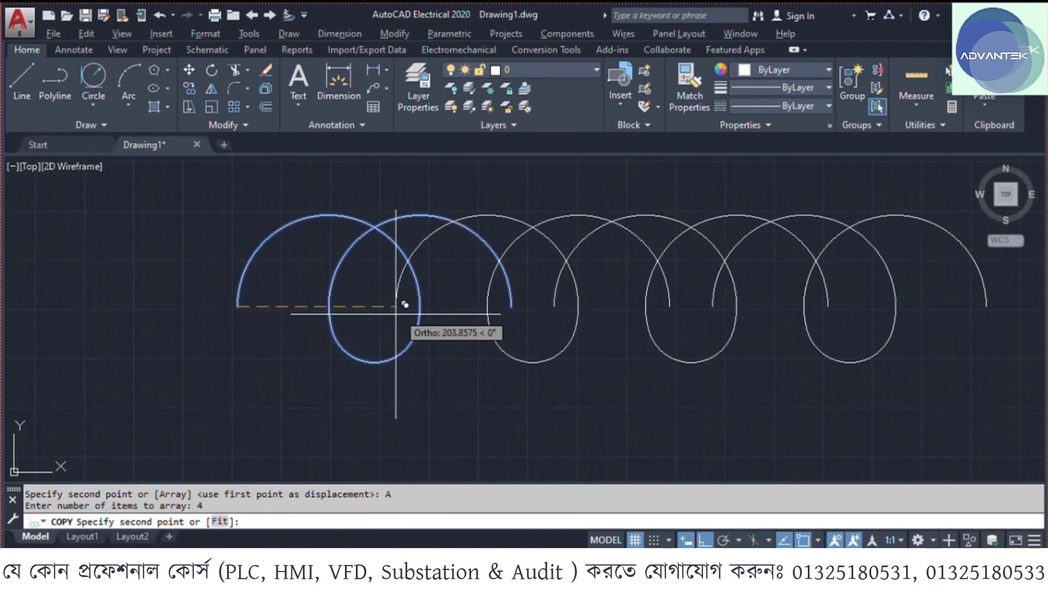
pyautogui.click(329, 307)
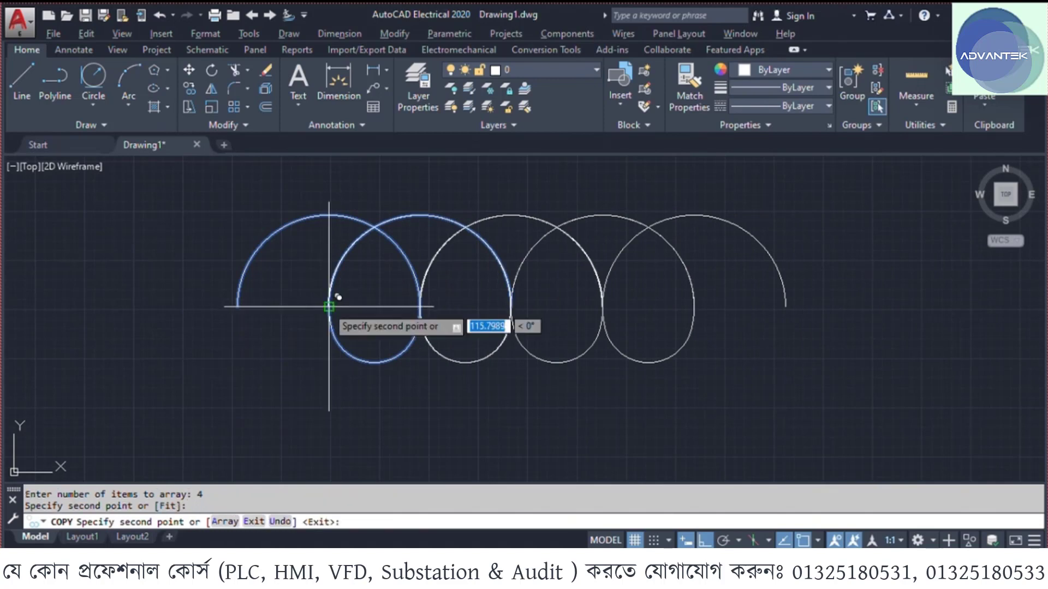
pyautogui.press('Return')
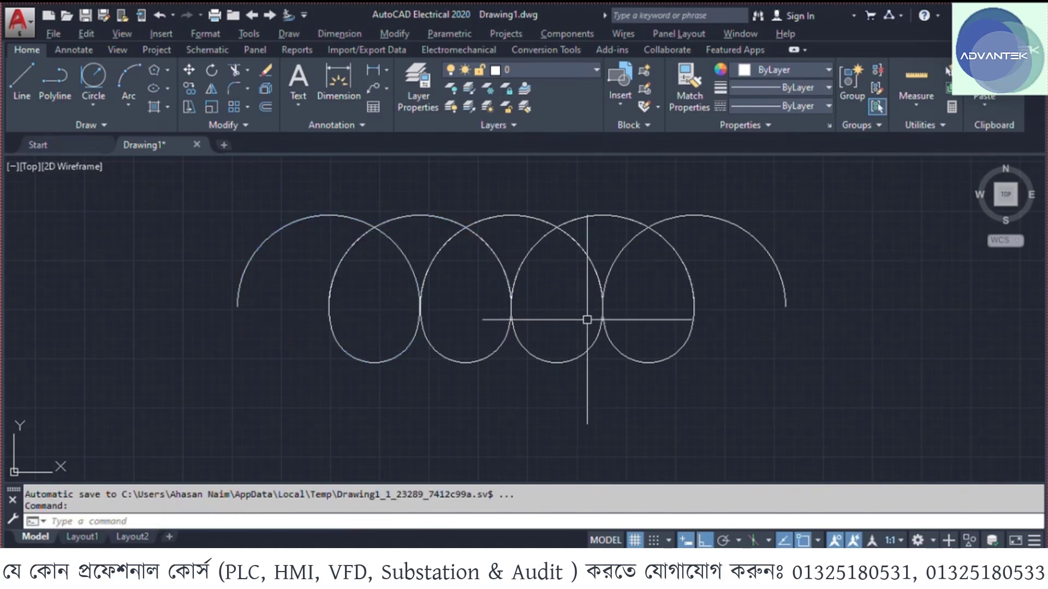
# - Copy the spare left terminal circle with its lead, with Ortho off, so the lead's free end meets the coil's left end
pyautogui.scroll(-2, 494, 331)
pyautogui.moveTo(446, 365); pyautogui.dragTo(766, 398, button='middle')
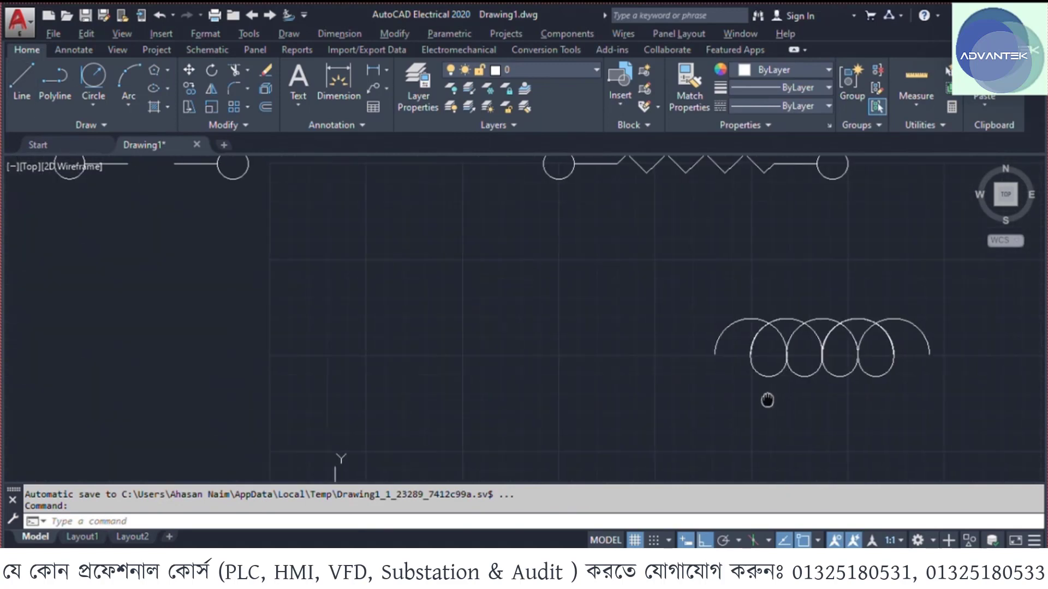
pyautogui.moveTo(461, 318); pyautogui.dragTo(530, 365, button='middle')
pyautogui.click(166, 194)
pyautogui.click(123, 258)
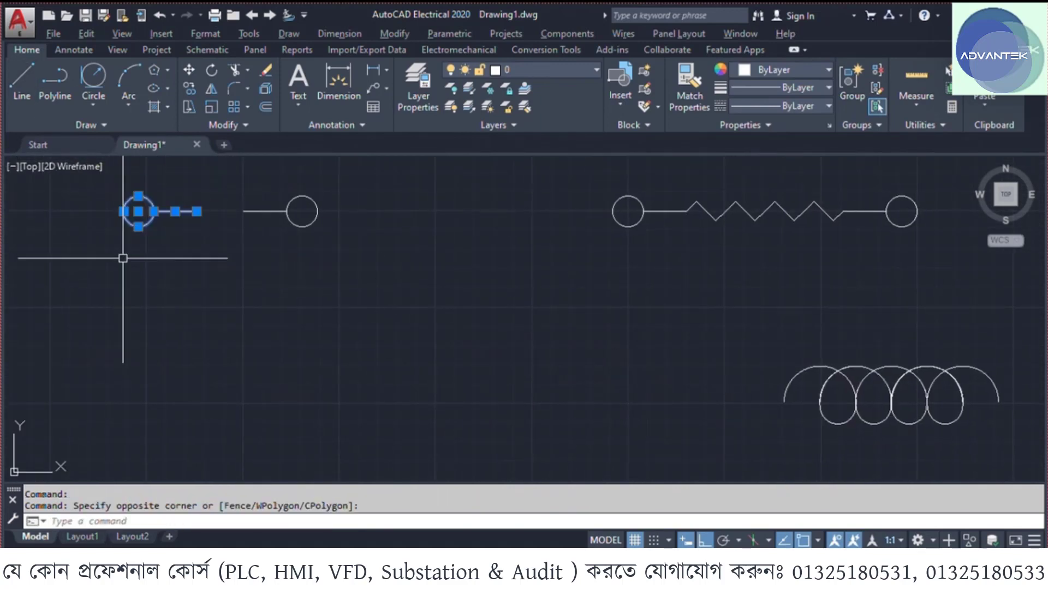
pyautogui.write('co')
pyautogui.press('Return')
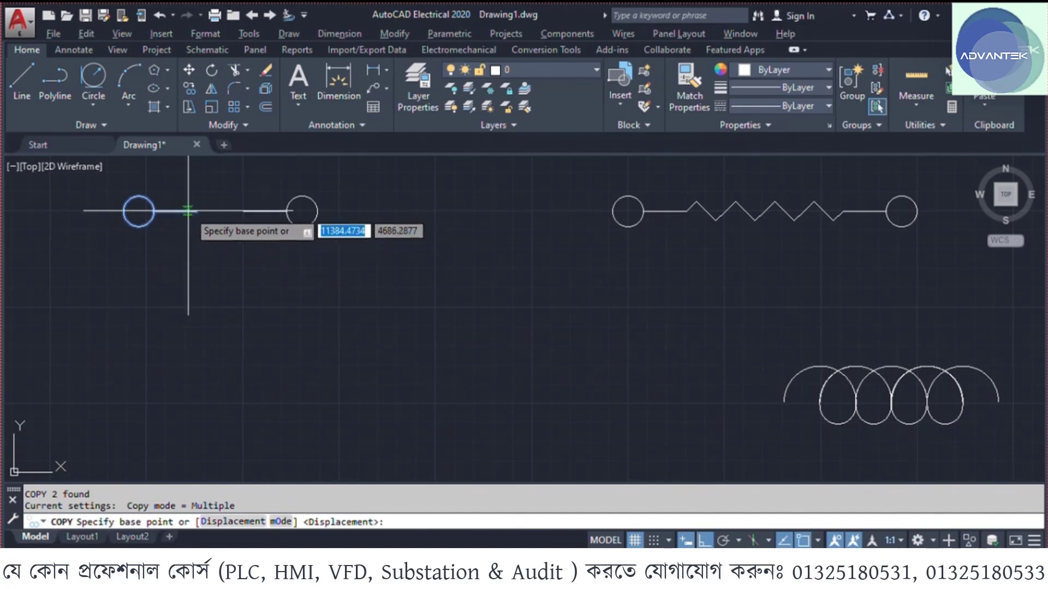
pyautogui.click(197, 211)
pyautogui.press('F8')
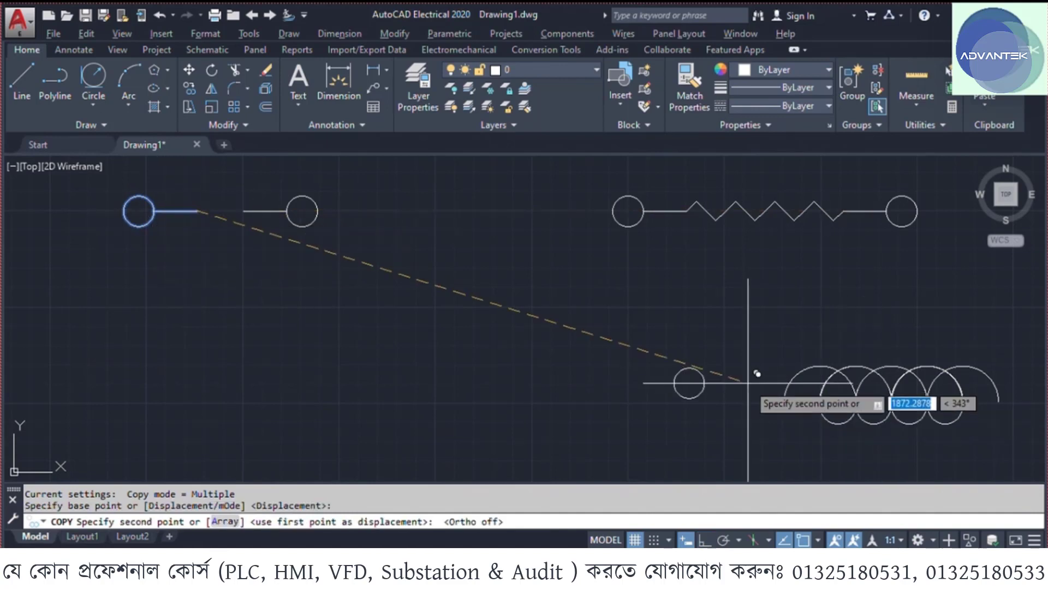
pyautogui.scroll(4, 781, 399)
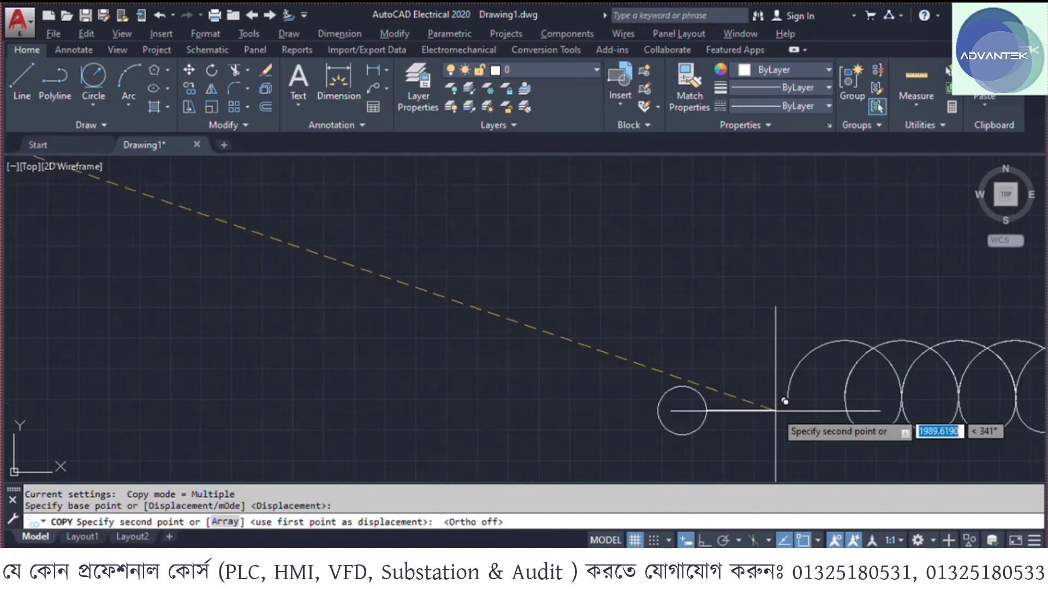
pyautogui.click(797, 389)
pyautogui.press('Return')
# - Mirror the coil's left terminal and lead about a vertical line through the coil's middle, keeping the source objects
pyautogui.moveTo(589, 380); pyautogui.dragTo(257, 354, button='middle')
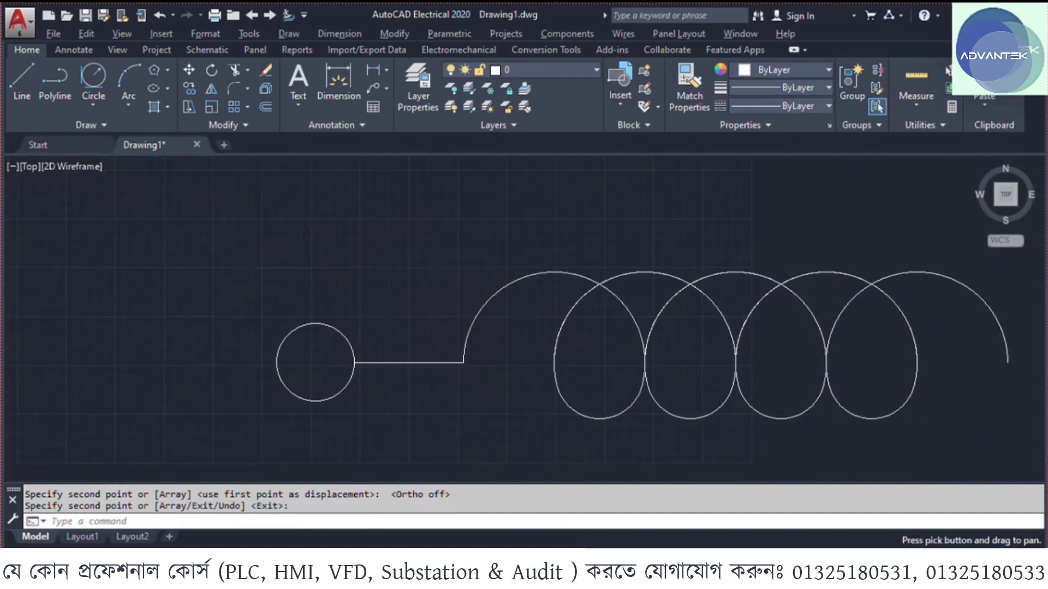
pyautogui.scroll(-2, 267, 352)
pyautogui.click(368, 320)
pyautogui.click(251, 388)
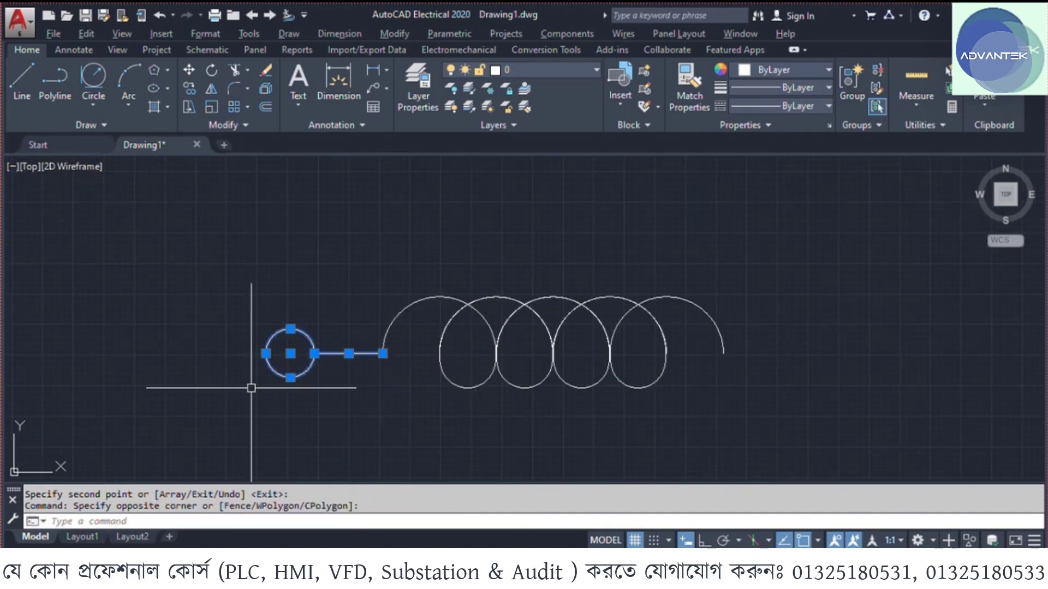
pyautogui.write('miu')
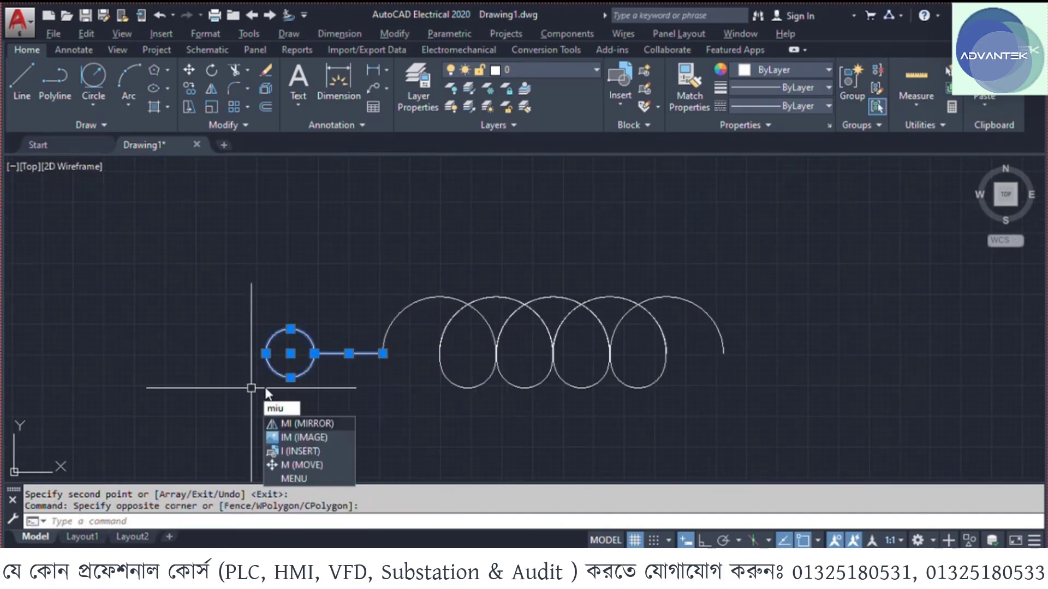
pyautogui.press('BackSpace')
pyautogui.press('Return')
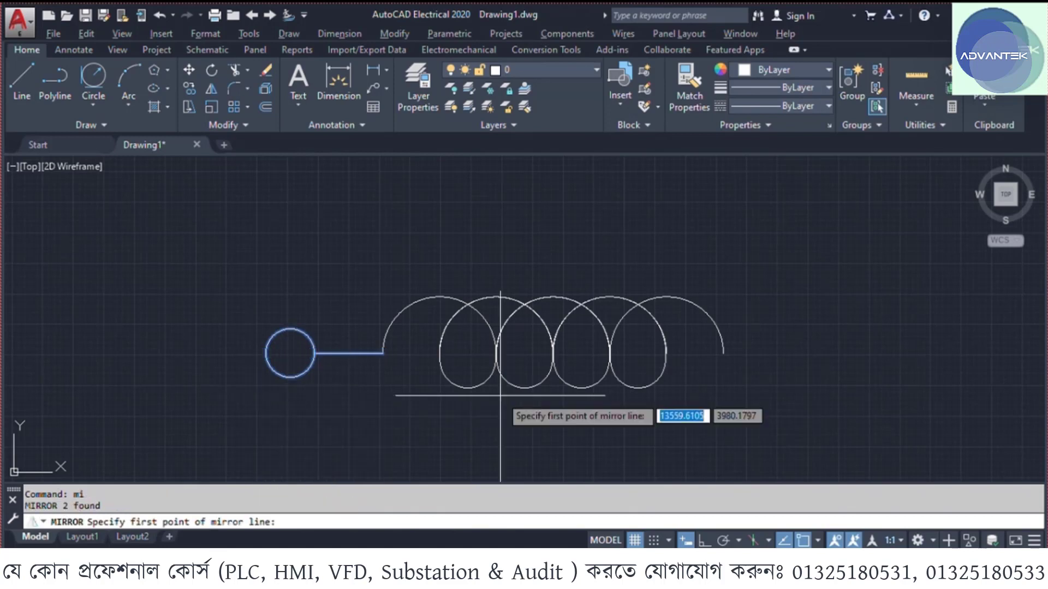
pyautogui.click(553, 354)
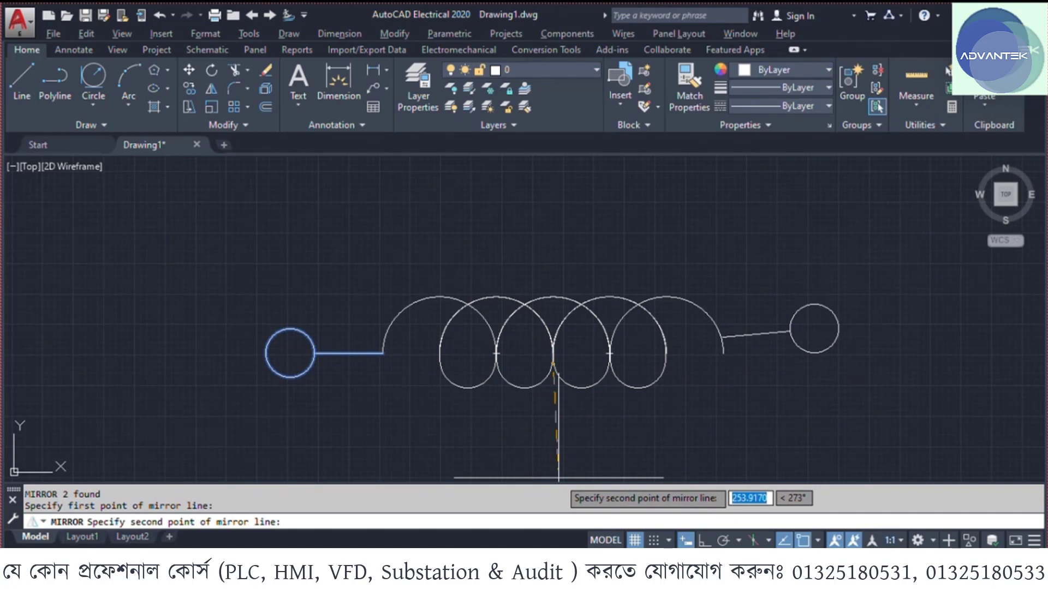
pyautogui.click(538, 451)
pyautogui.press('Return')
# - Move the complete coil symbol, with Ortho off, to just above the resistor symbol
pyautogui.scroll(-4, 606, 480)
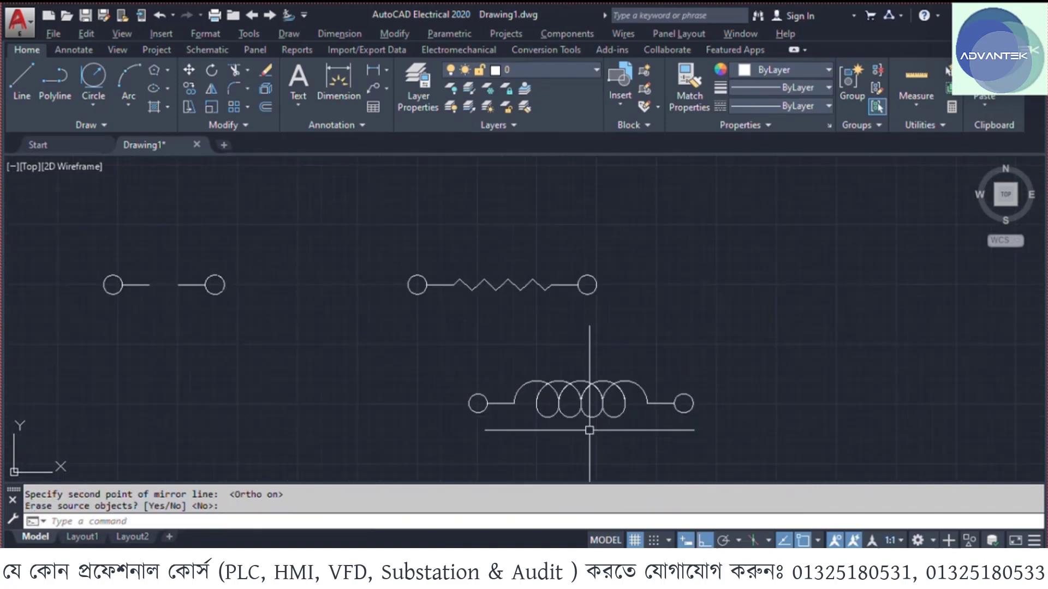
pyautogui.click(654, 358)
pyautogui.click(388, 438)
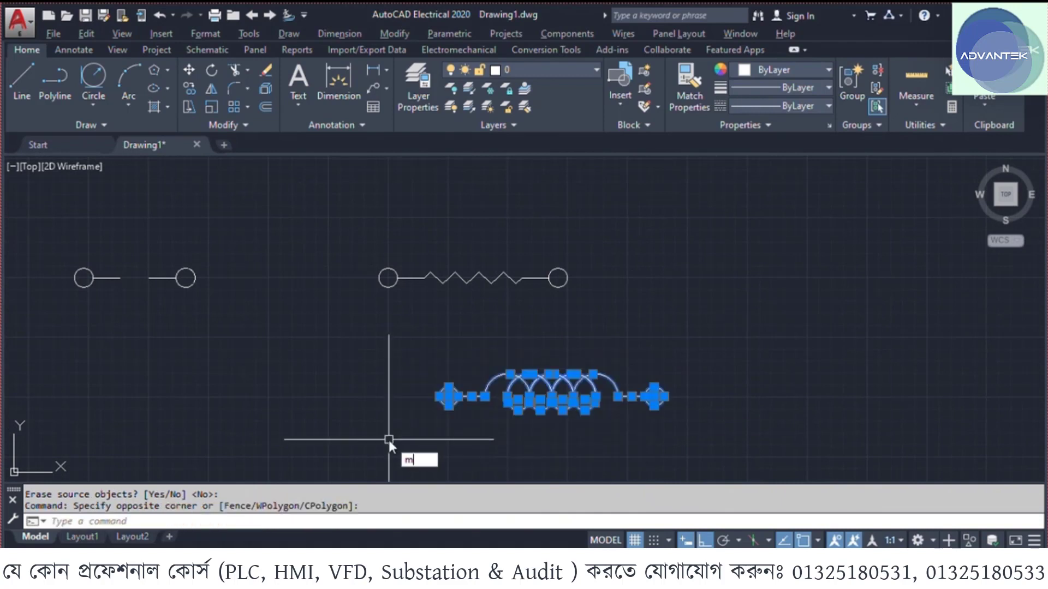
pyautogui.press('Return')
pyautogui.click(552, 397)
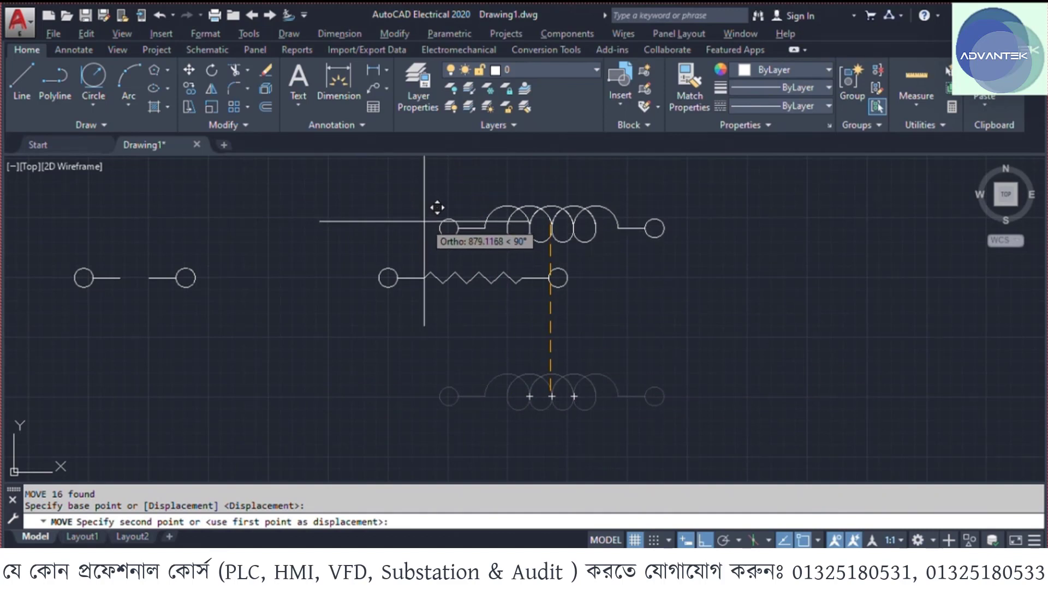
pyautogui.press('F8')
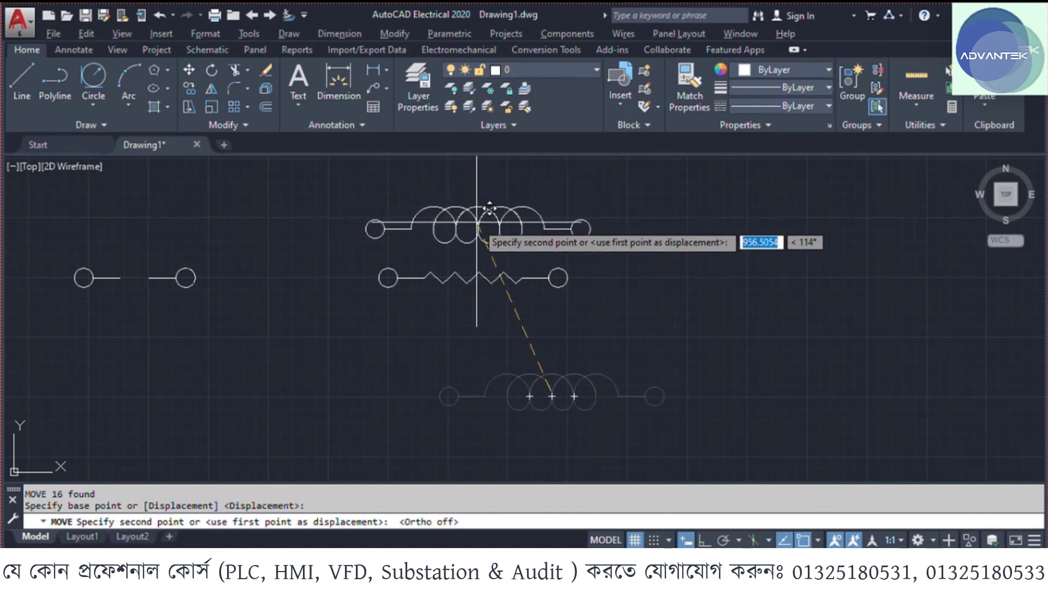
pyautogui.click(489, 209)
# - Copy the complete coil symbol from above the resistor into the empty area below the resistor
pyautogui.moveTo(522, 315)
pyautogui.mouseDown(button='middle')
pyautogui.moveTo(560, 345)
pyautogui.moveTo(593, 351)
pyautogui.mouseUp(button='middle')
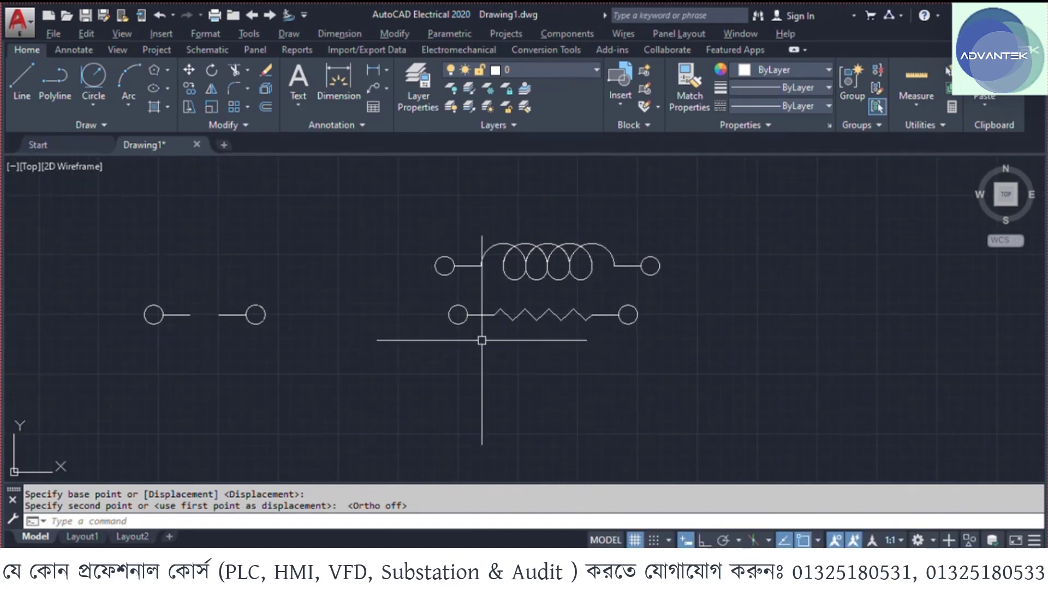
pyautogui.moveTo(482, 340); pyautogui.dragTo(453, 317, button='middle')
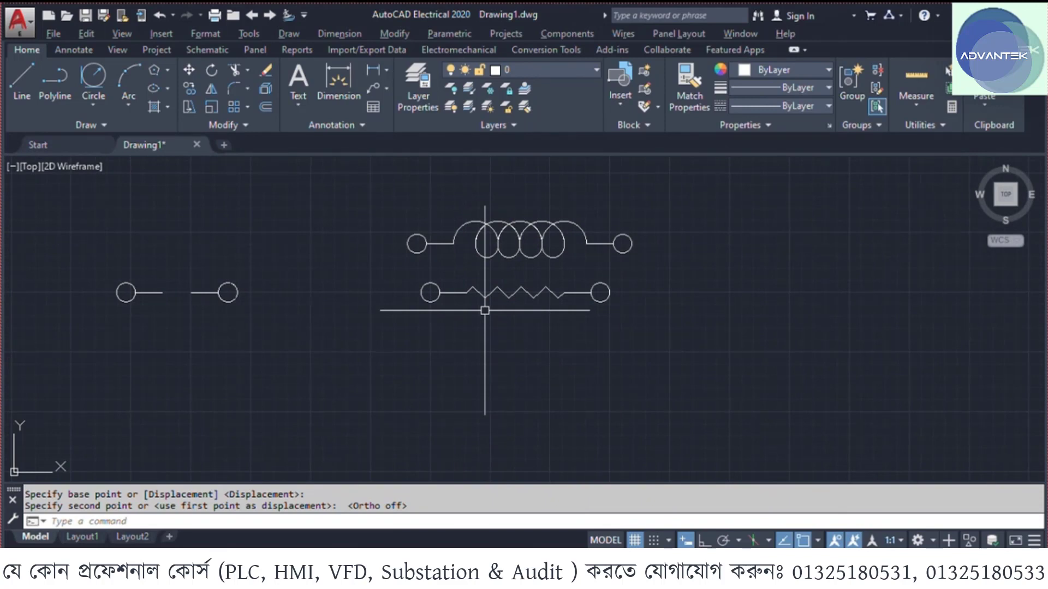
pyautogui.click(709, 194)
pyautogui.click(375, 259)
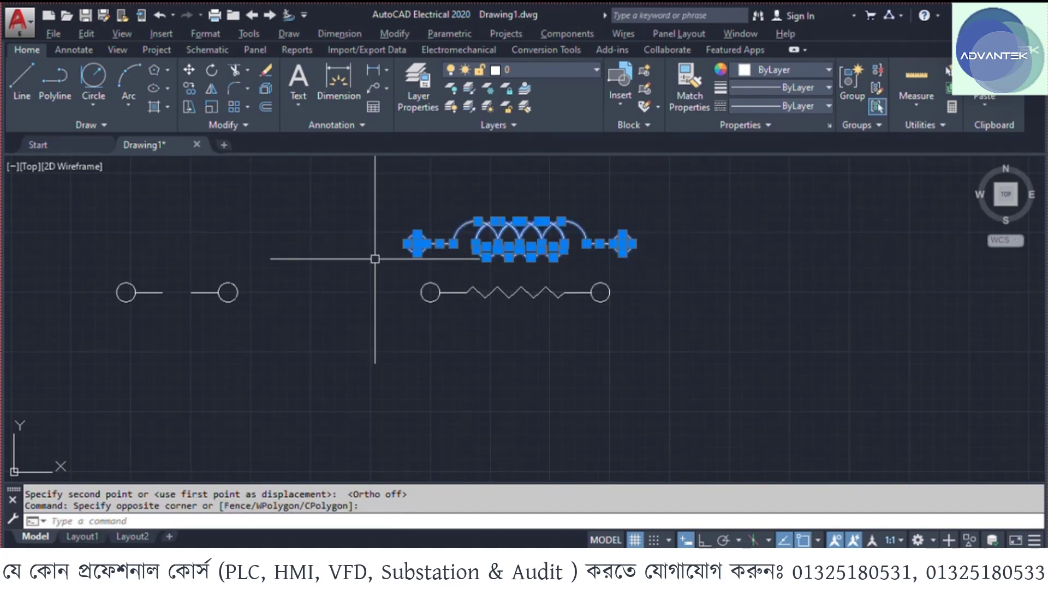
pyautogui.press('Return')
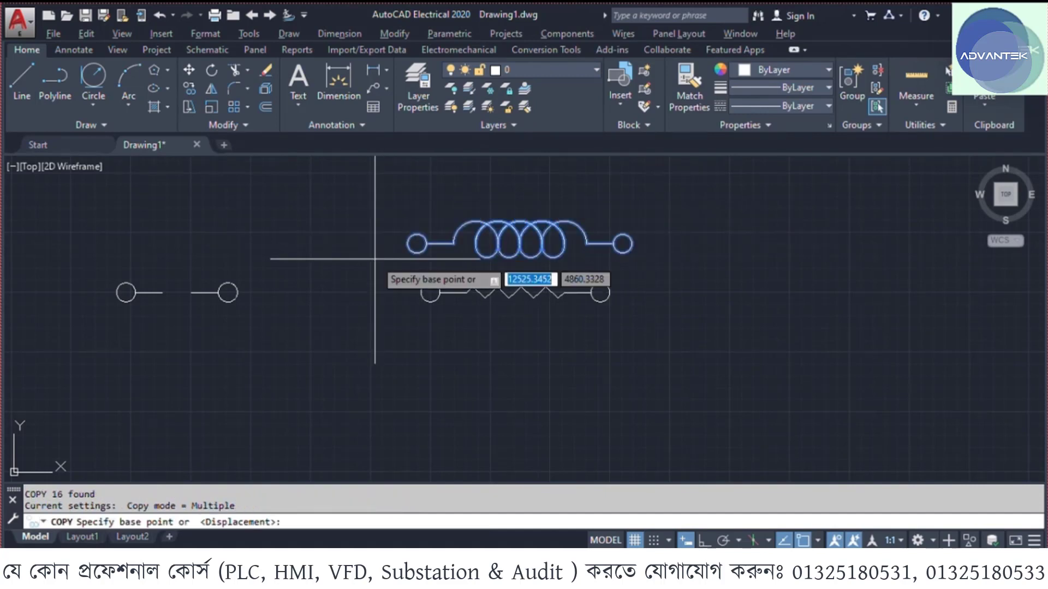
pyautogui.click(522, 223)
pyautogui.moveTo(517, 407); pyautogui.dragTo(488, 294, button='middle')
pyautogui.click(489, 306)
pyautogui.press('Escape')
# - Rotate the coil copy below the resistor about its middle, with Ortho on, so that it stands vertical
pyautogui.click(606, 289)
pyautogui.click(244, 400)
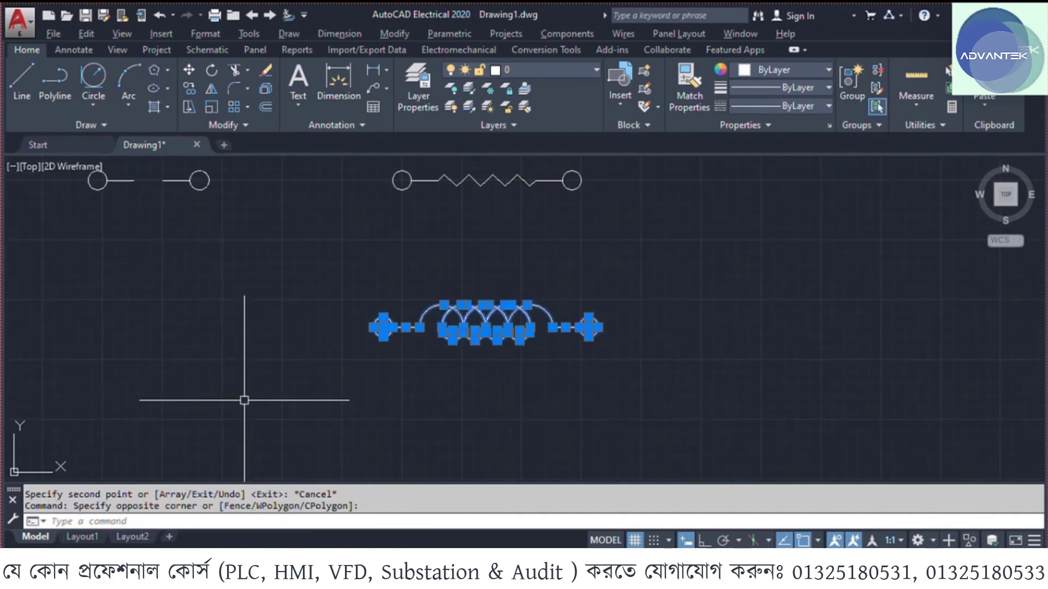
pyautogui.write('ro')
pyautogui.press('Return')
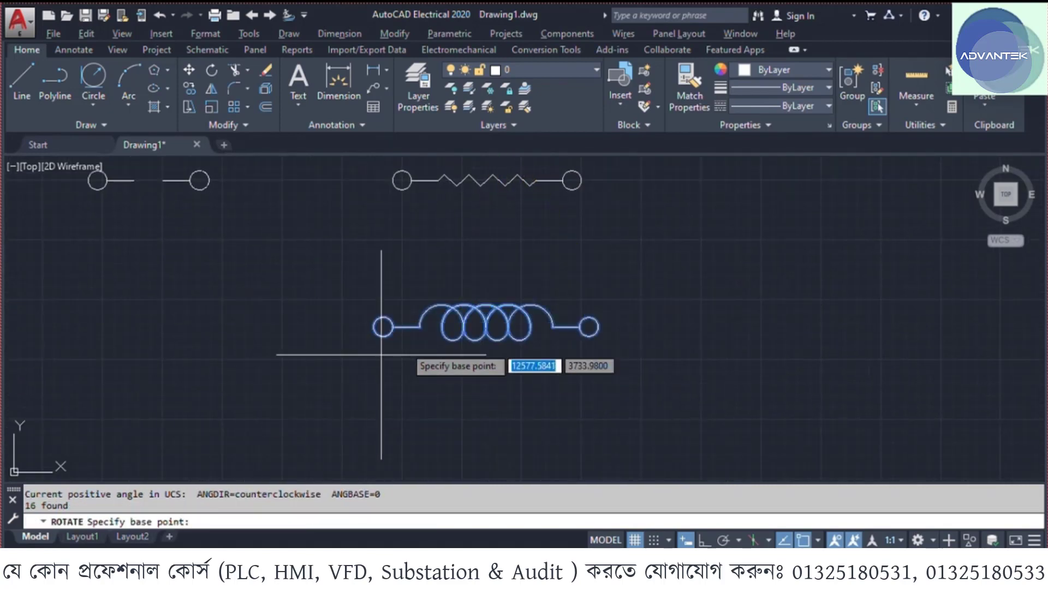
pyautogui.click(486, 328)
pyautogui.press('F8')
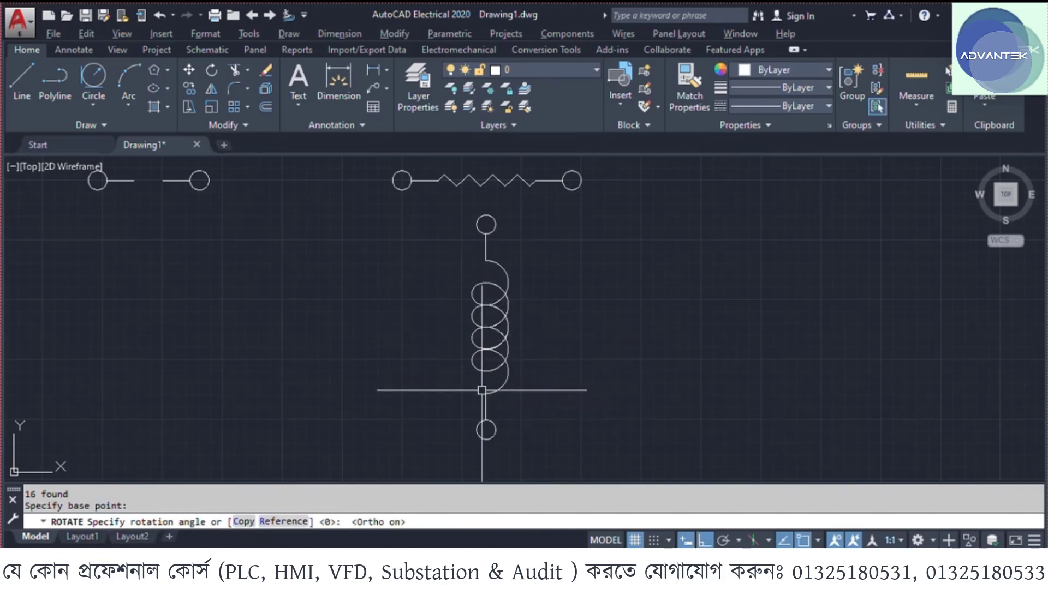
pyautogui.click(479, 386)
# - Mirror the vertical coil about a vertical line just to its right, keeping the source objects
pyautogui.click(508, 229)
pyautogui.click(442, 459)
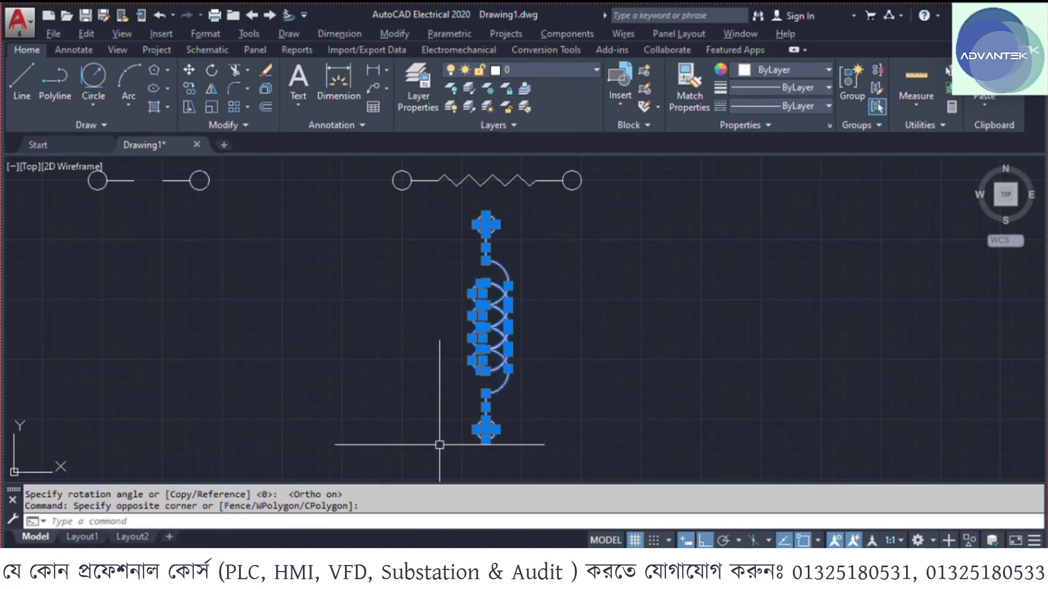
pyautogui.write('mi')
pyautogui.press('Return')
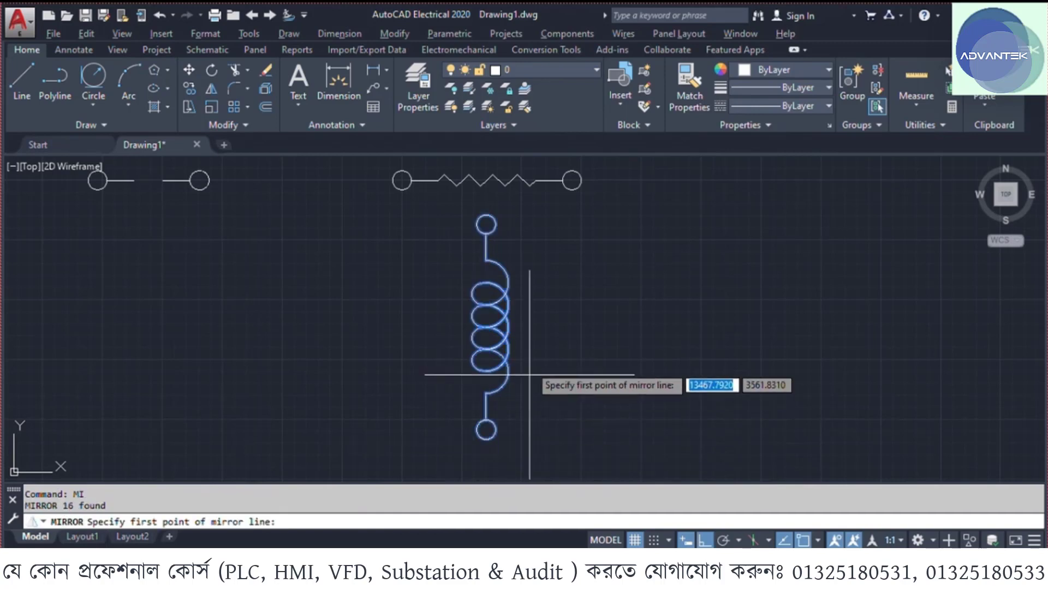
pyautogui.click(528, 325)
pyautogui.click(528, 376)
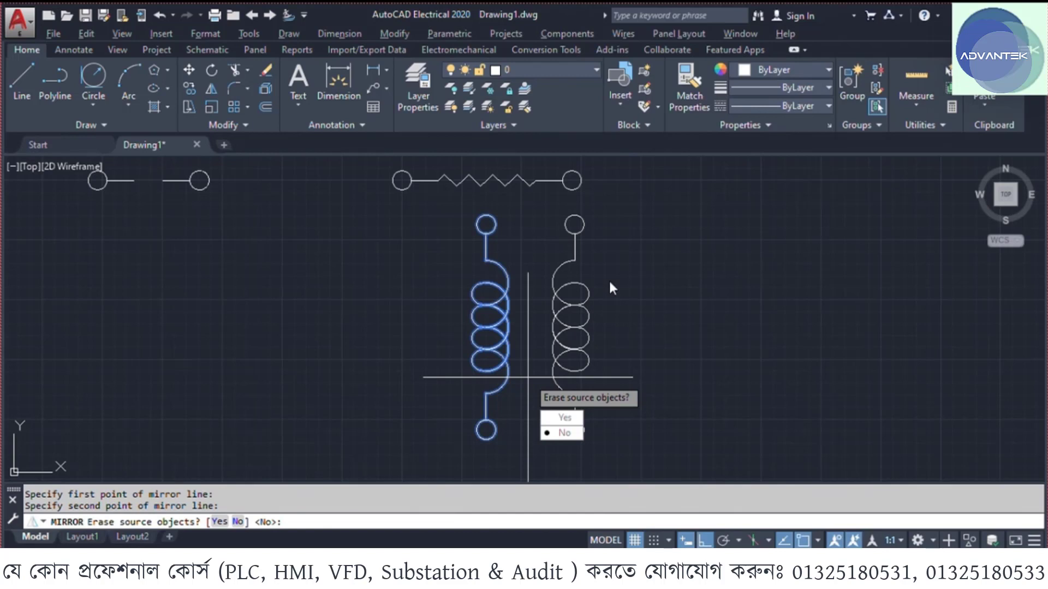
pyautogui.click(553, 432)
# - Move the mirrored coil horizontally, with Ortho on, closer to the original coil, leaving a narrow gap for the core
pyautogui.click(611, 213)
pyautogui.click(560, 438)
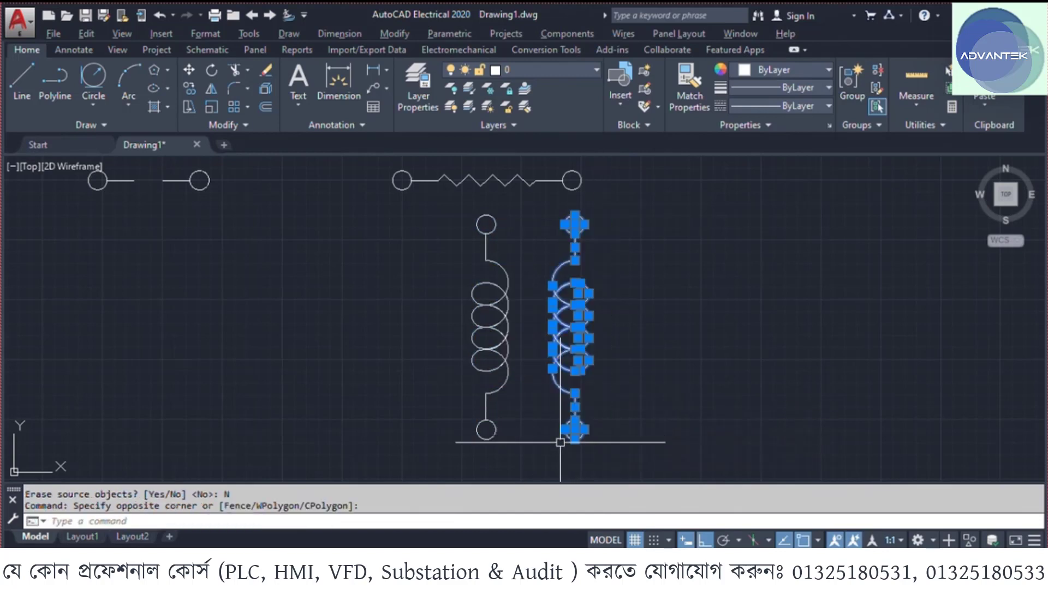
pyautogui.press('Return')
pyautogui.click(577, 315)
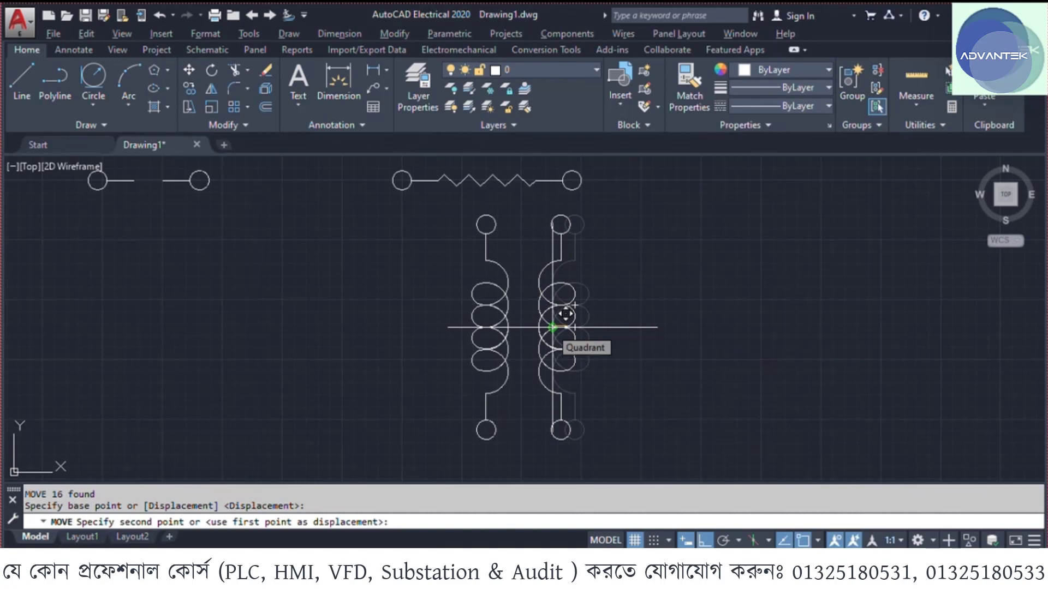
pyautogui.press('F8')
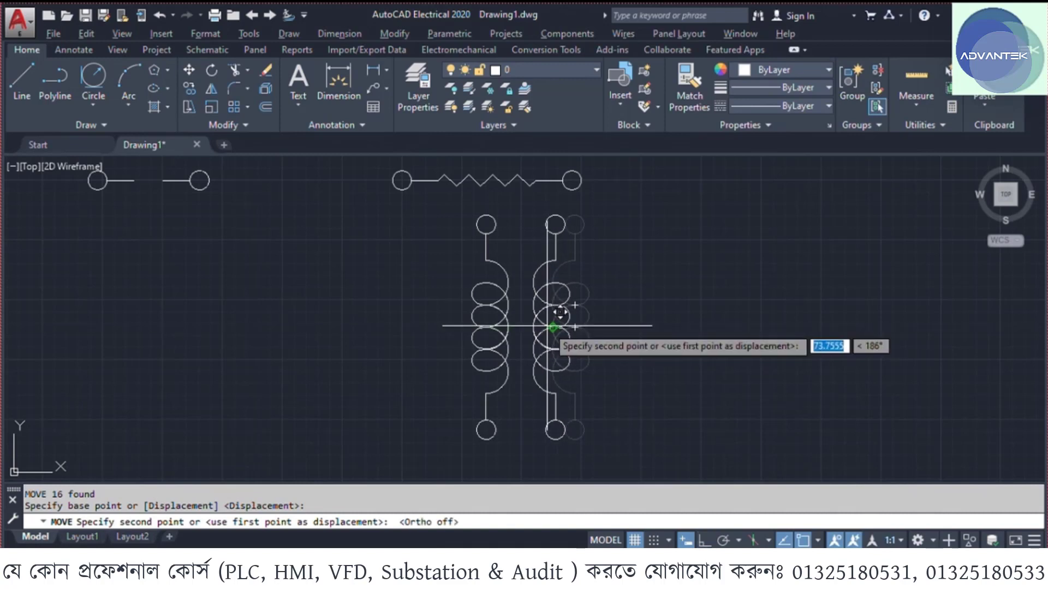
pyautogui.press('F8')
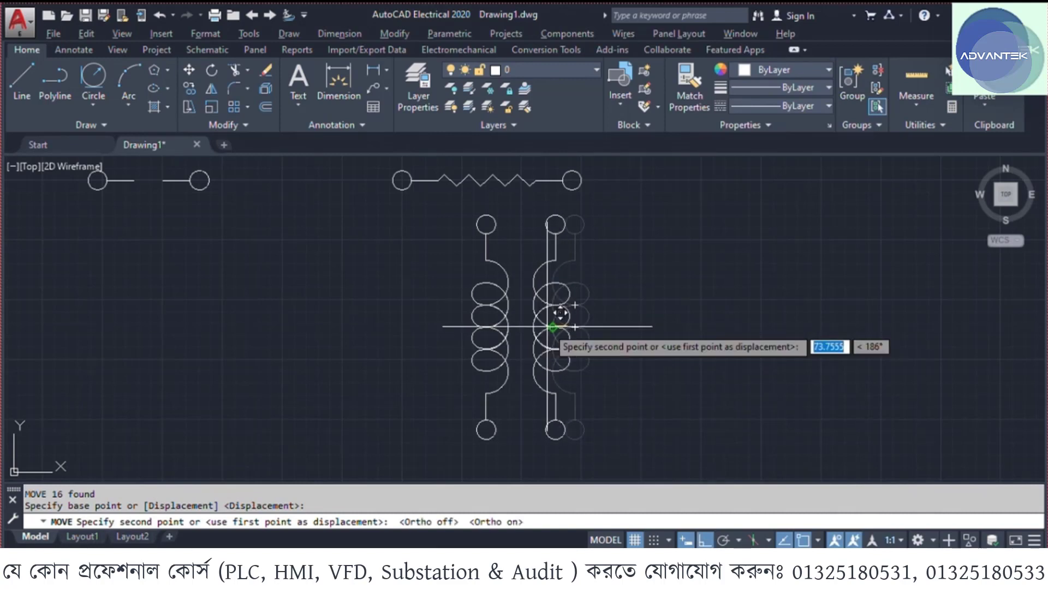
pyautogui.scroll(5, 565, 316)
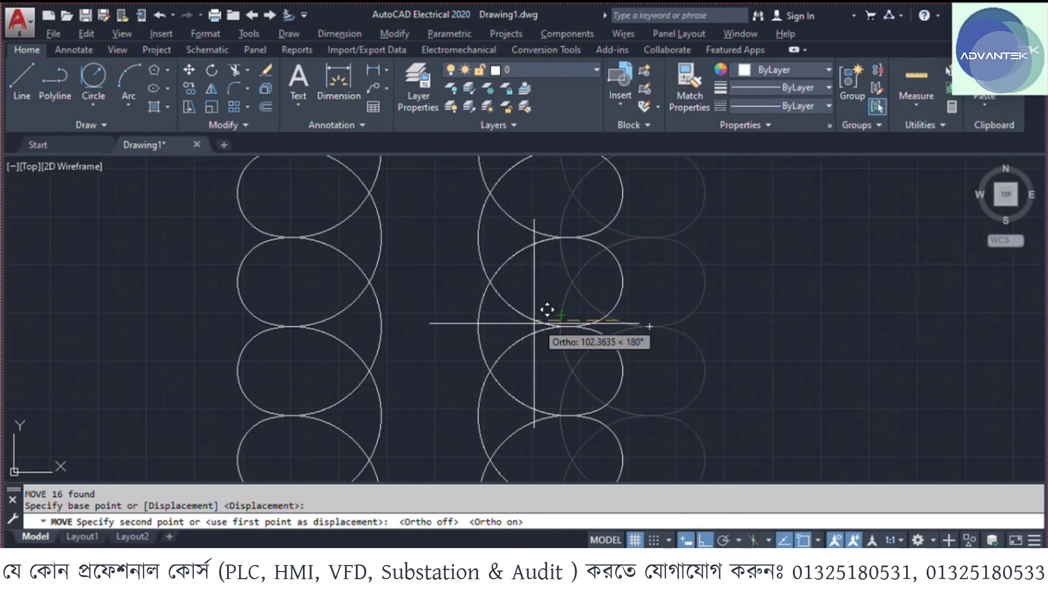
pyautogui.click(524, 323)
pyautogui.scroll(-5, 492, 311)
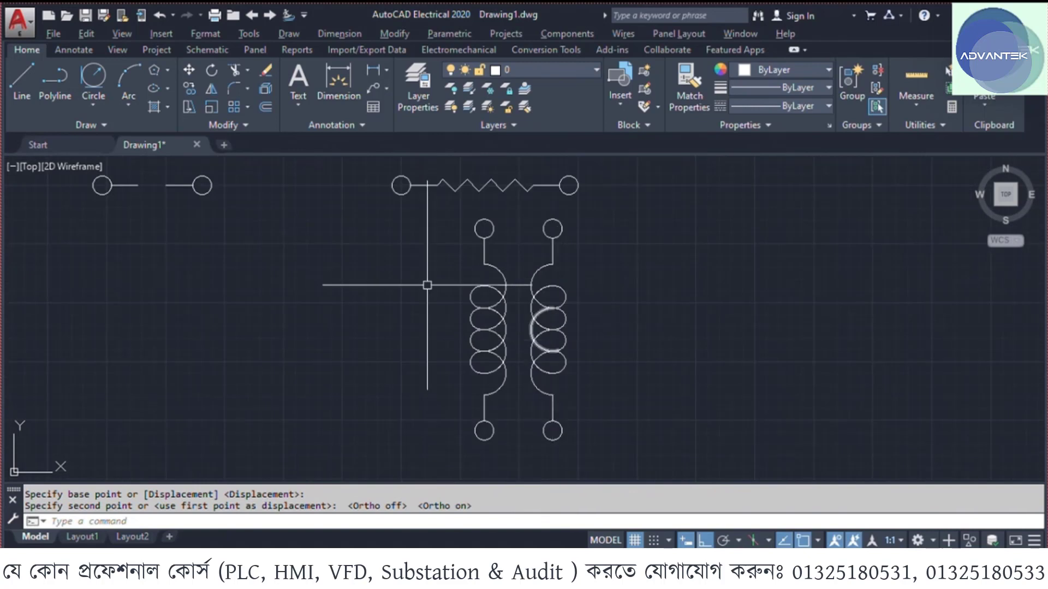
# - Draw a vertical core line in the gap between the coils, nearer the left one, spanning from their upper to lower leads
pyautogui.click(28, 80)
pyautogui.scroll(2, 374, 261)
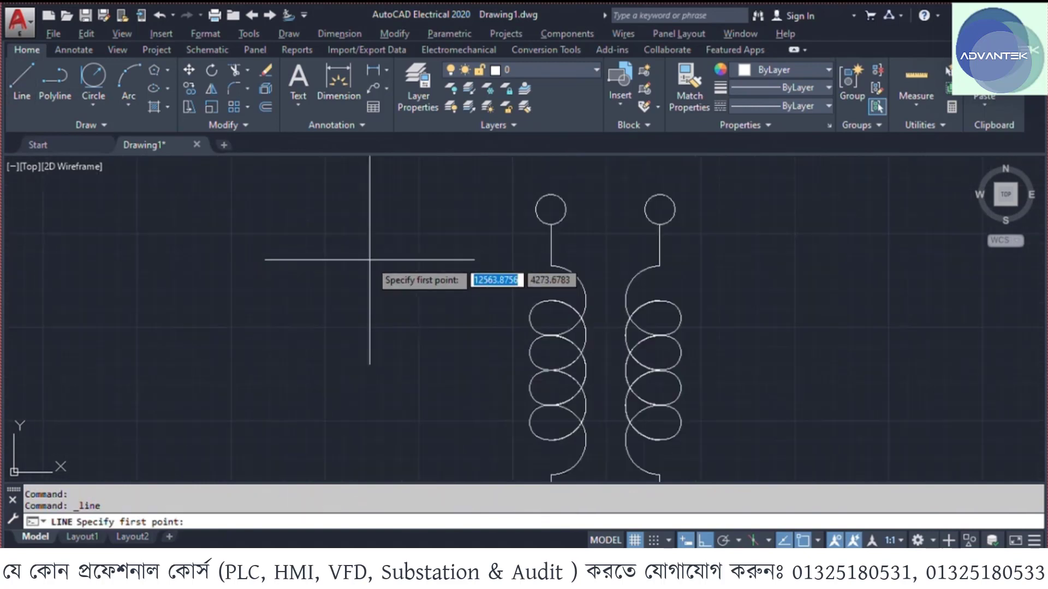
pyautogui.click(598, 252)
pyautogui.moveTo(596, 444); pyautogui.dragTo(573, 349, button='middle')
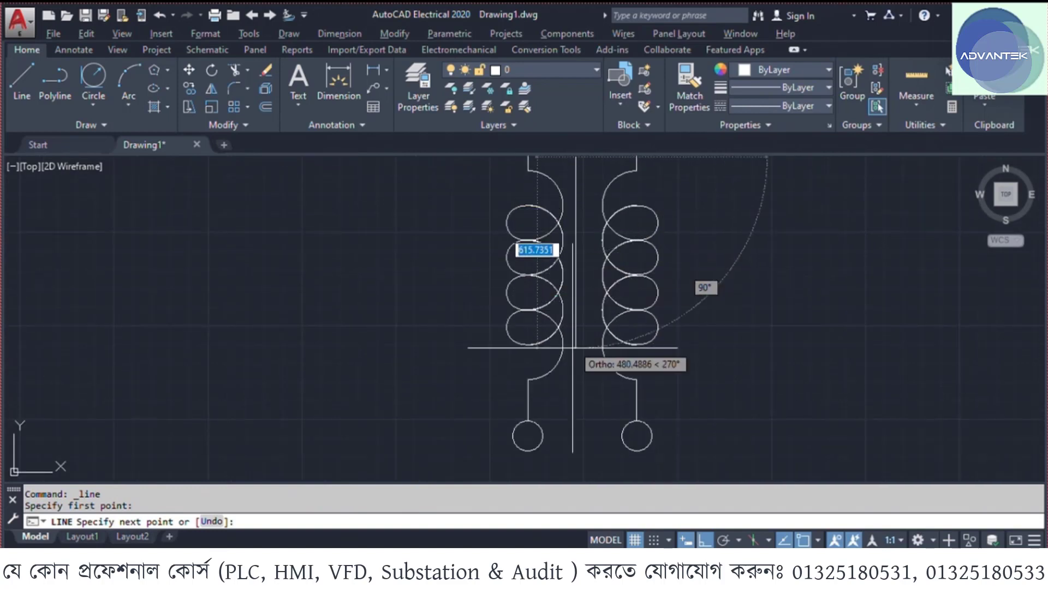
pyautogui.click(575, 392)
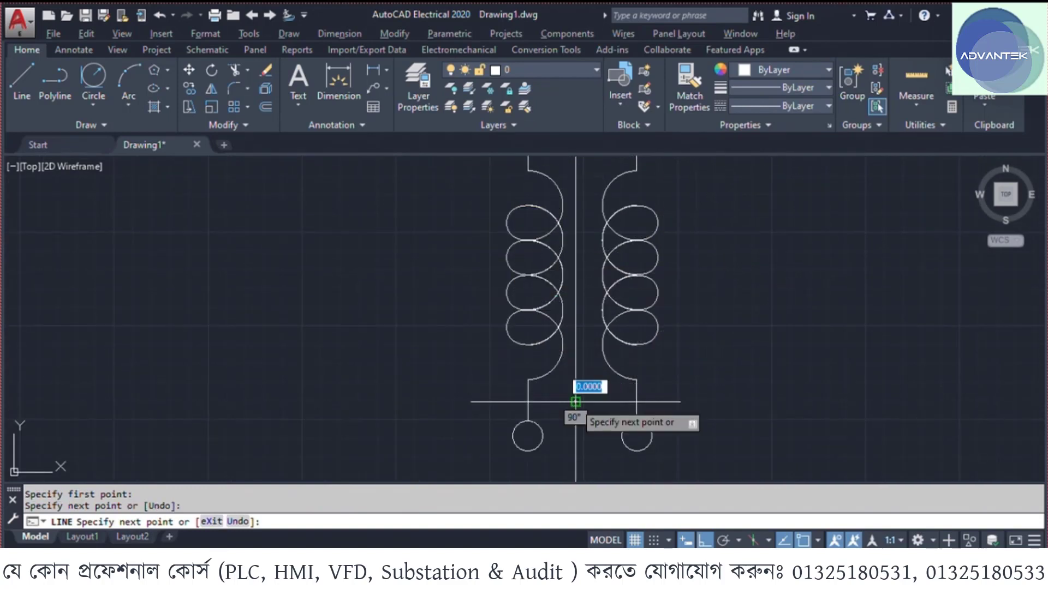
pyautogui.press('Return')
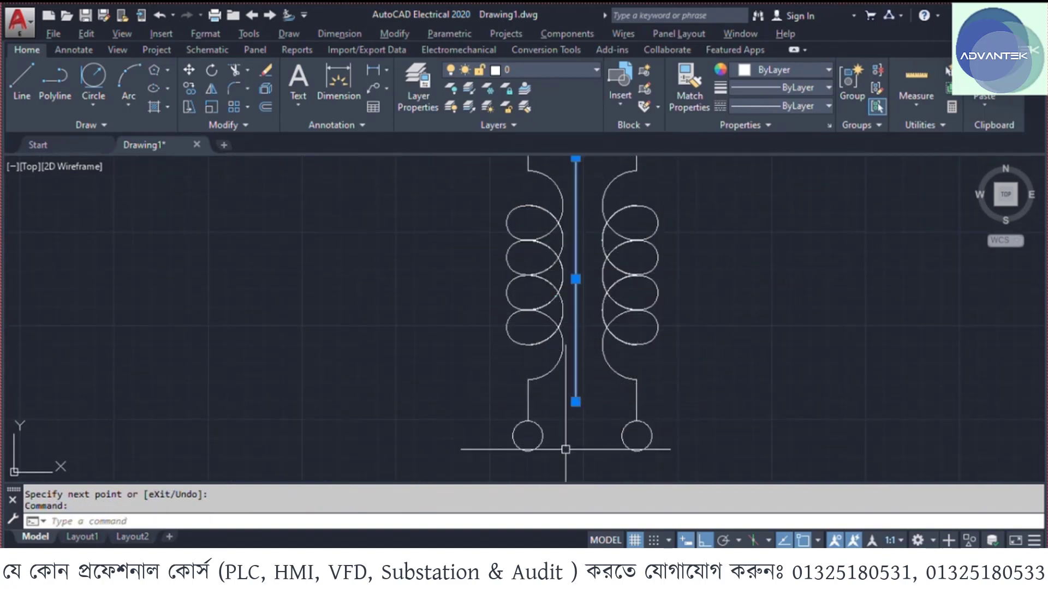
# - Mirror the core line about a vertical line midway between the two coils, keeping the source line
pyautogui.write('mi')
pyautogui.press('Return')
pyautogui.scroll(4, 561, 293)
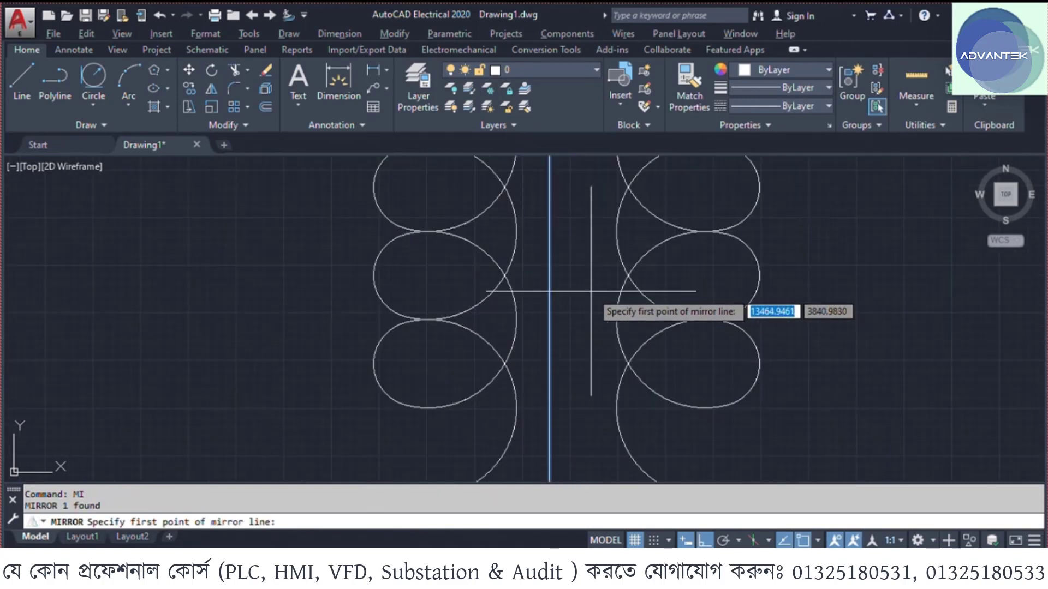
pyautogui.click(574, 273)
pyautogui.click(572, 324)
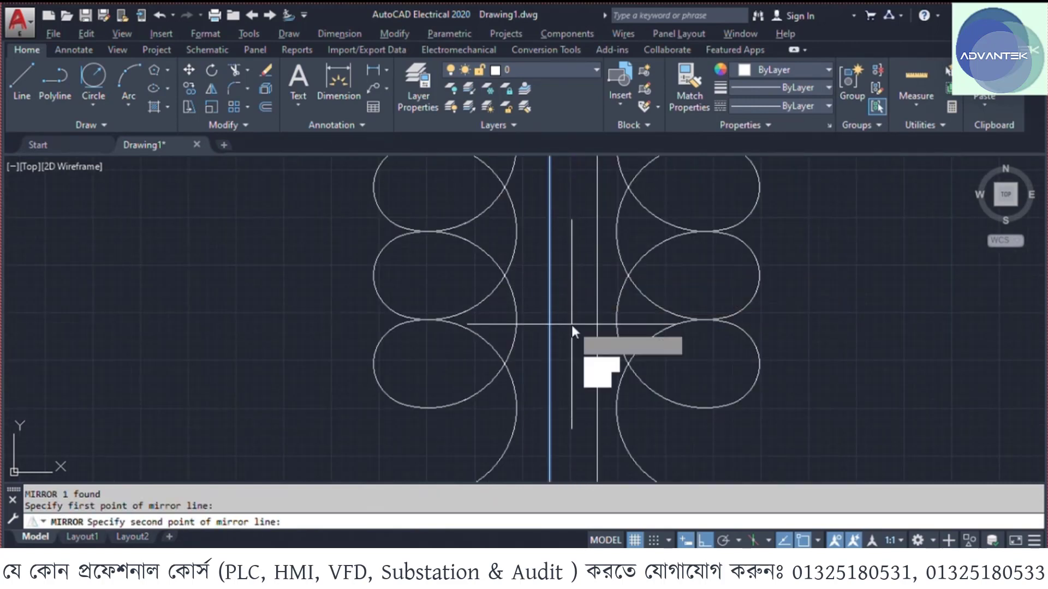
pyautogui.press('Return')
pyautogui.scroll(-5, 583, 268)
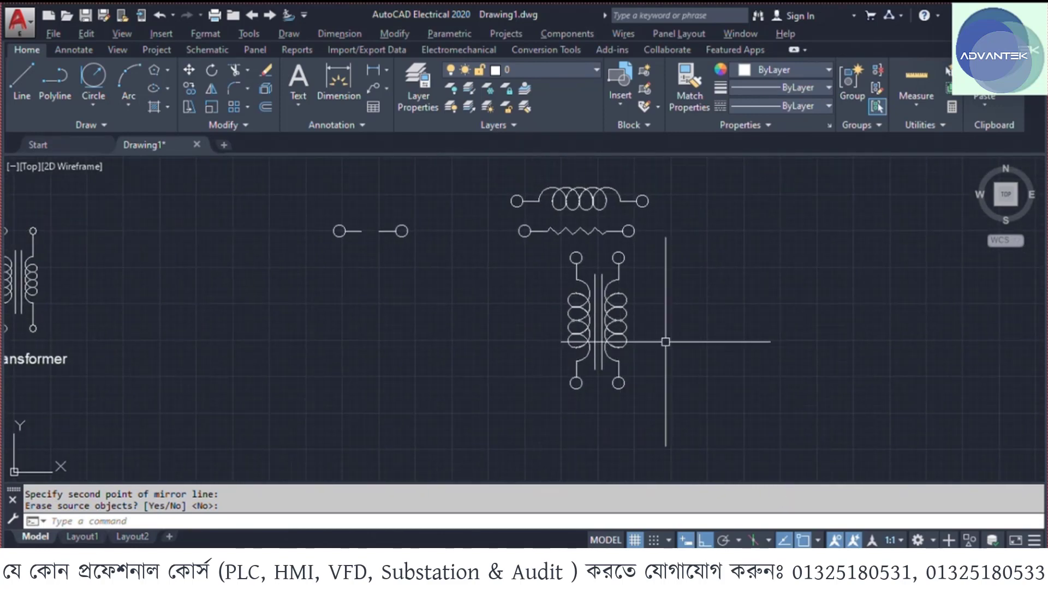
# - Move the complete transformer symbol, with Ortho off, down and left into the empty area away from the resistor
pyautogui.click(643, 257)
pyautogui.click(547, 422)
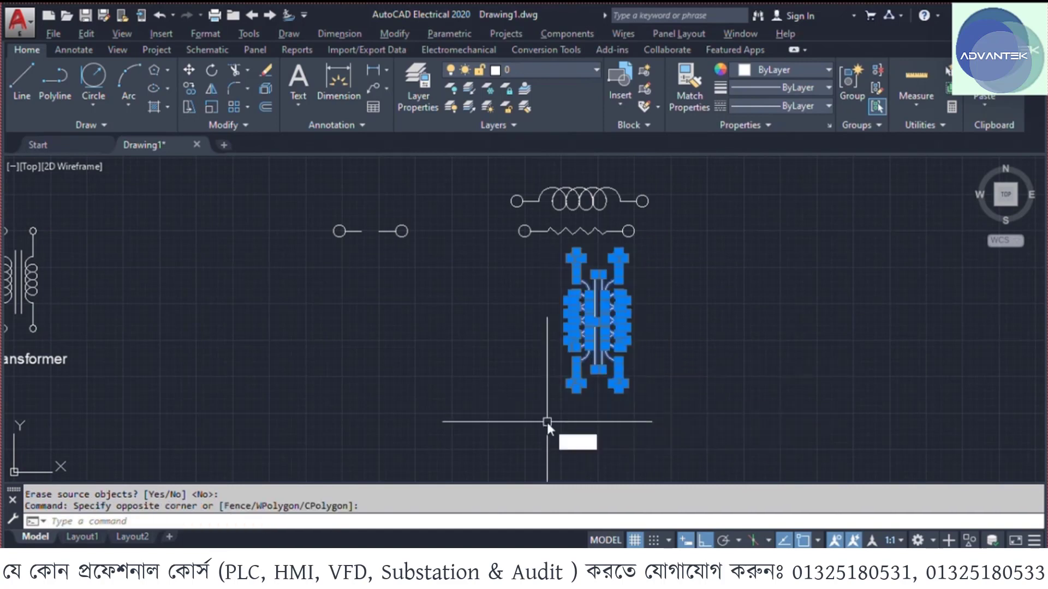
pyautogui.write('m')
pyautogui.press('Return')
pyautogui.click(592, 304)
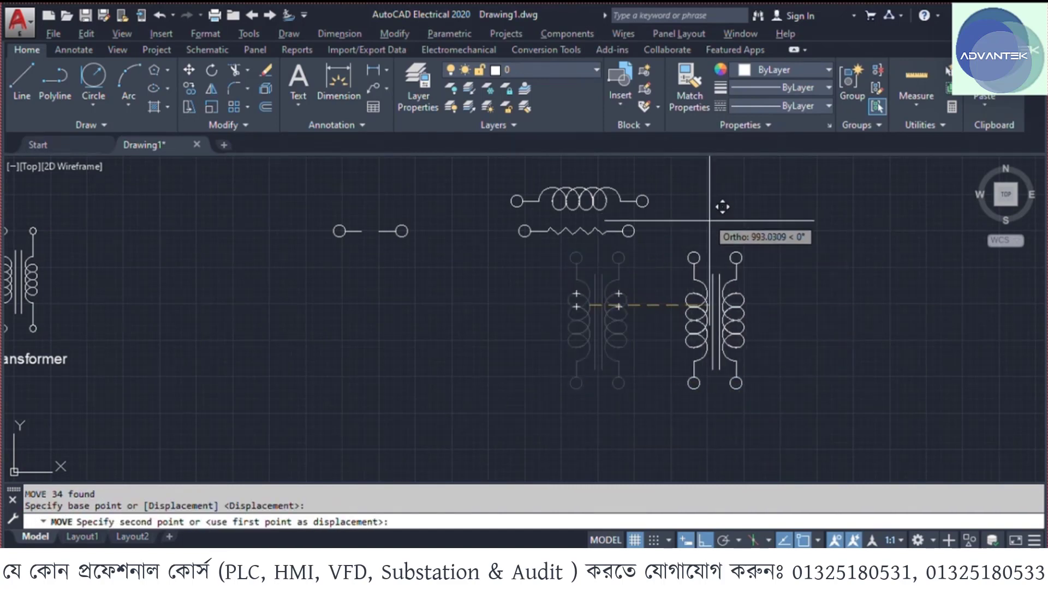
pyautogui.press('F8')
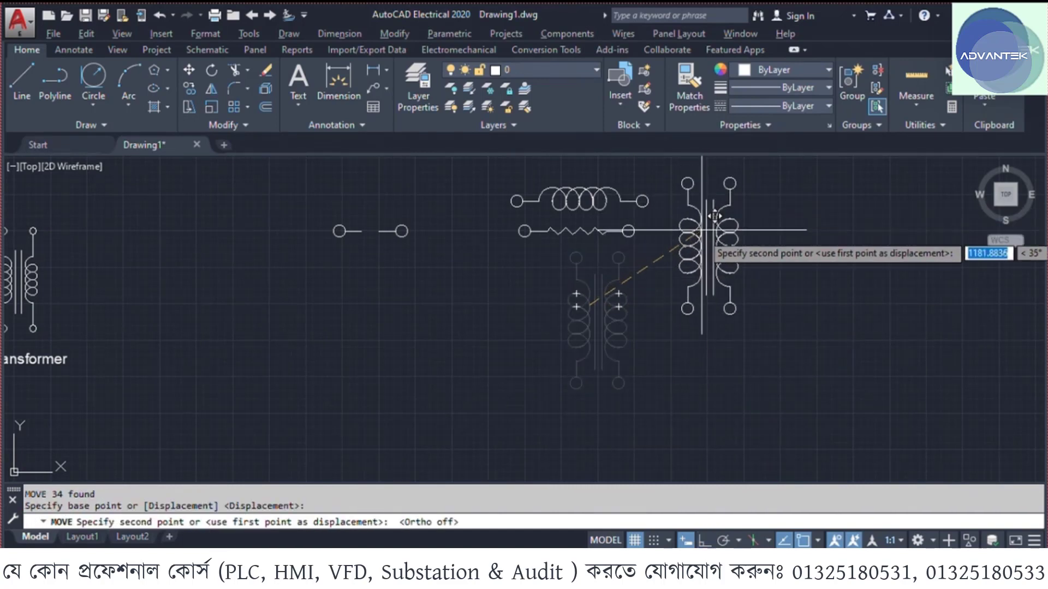
pyautogui.click(465, 346)
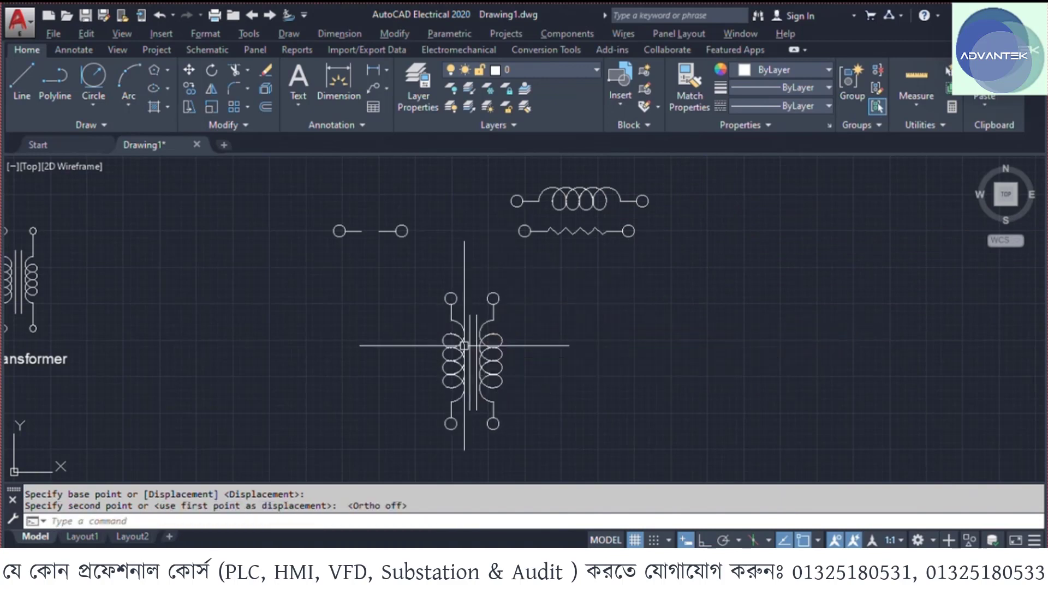
# - Move the resistor symbol to just above the transformer symbol, centred over it
pyautogui.click(632, 222)
pyautogui.click(491, 251)
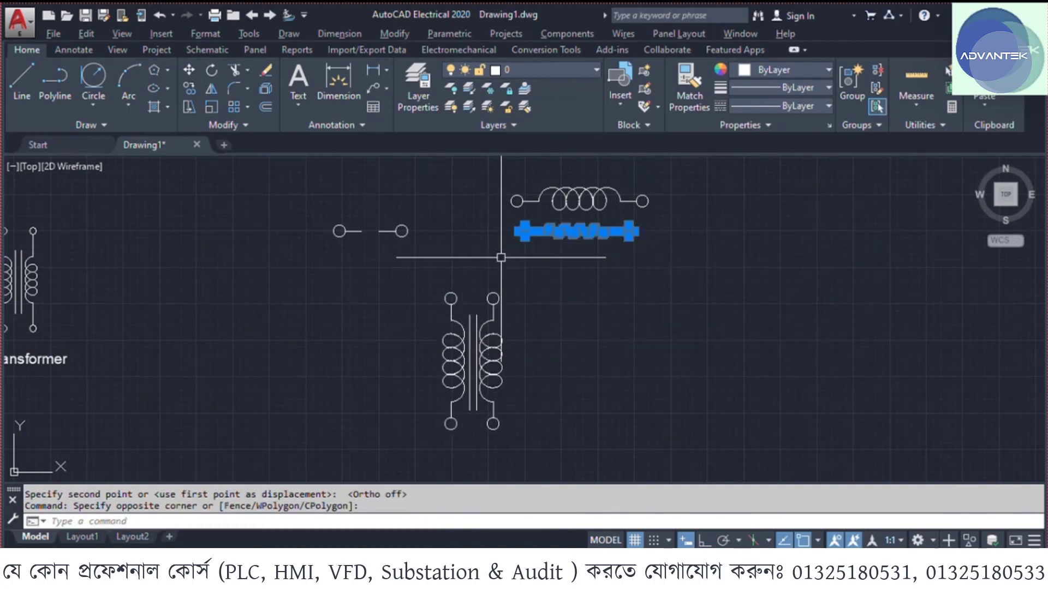
pyautogui.press('Return')
pyautogui.click(578, 231)
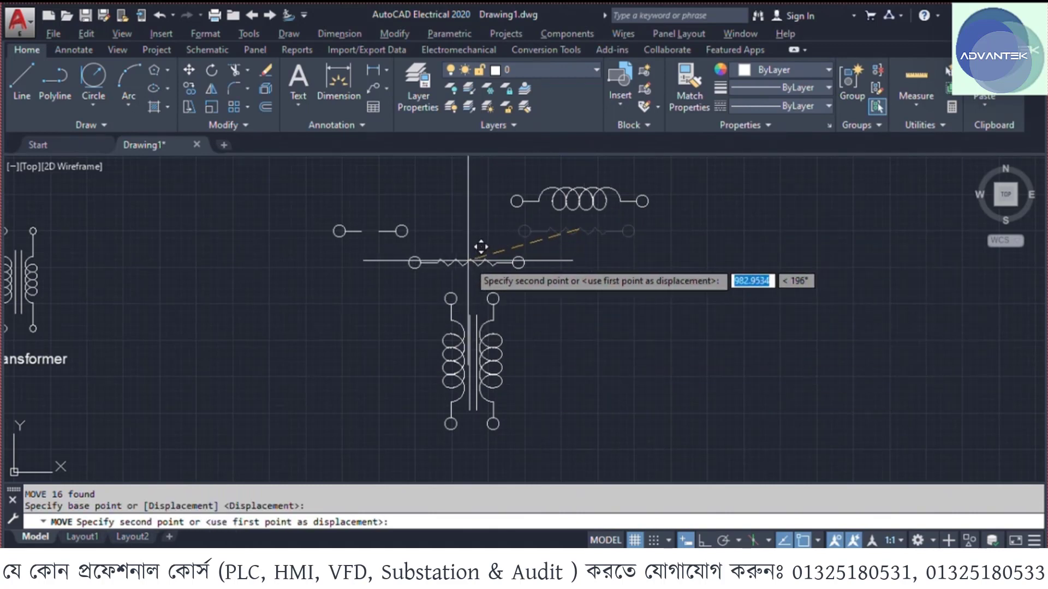
pyautogui.click(468, 263)
# - Move the horizontal coil symbol down beside the resistor, on its right side at about the same height
pyautogui.click(644, 176)
pyautogui.click(483, 238)
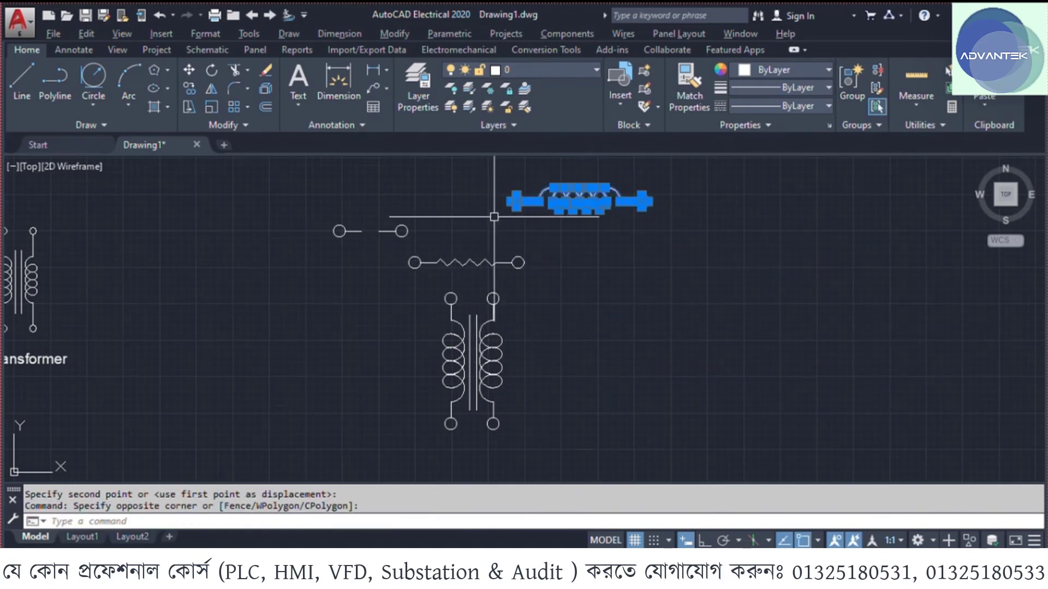
pyautogui.write('m')
pyautogui.press('Return')
pyautogui.click(588, 191)
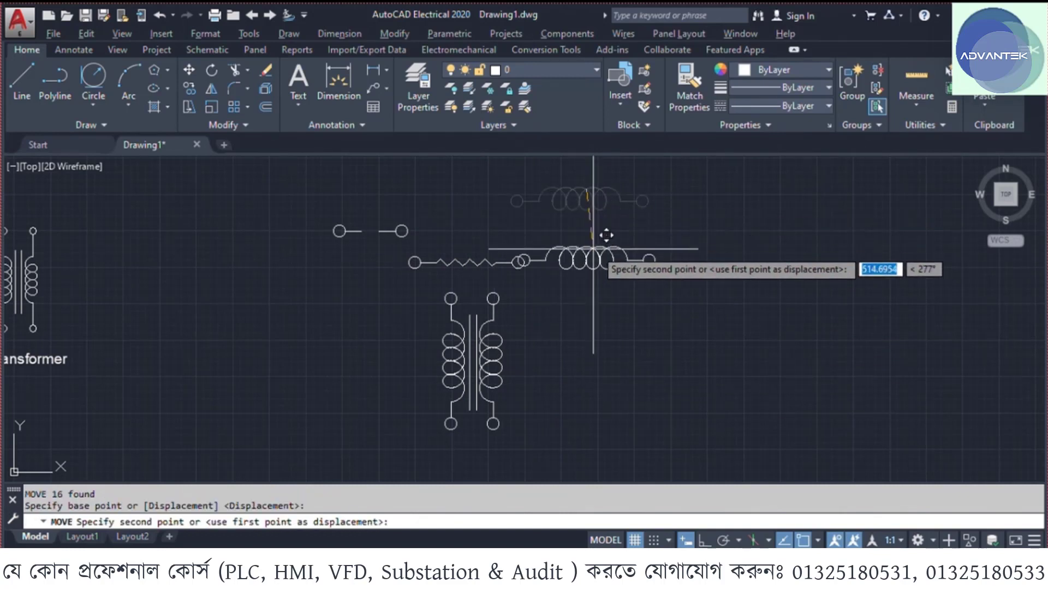
pyautogui.click(633, 249)
# - Move the spare pair of terminals with leads to the left, next to the labelled Transformer reference symbol
pyautogui.moveTo(565, 316); pyautogui.dragTo(755, 290, button='middle')
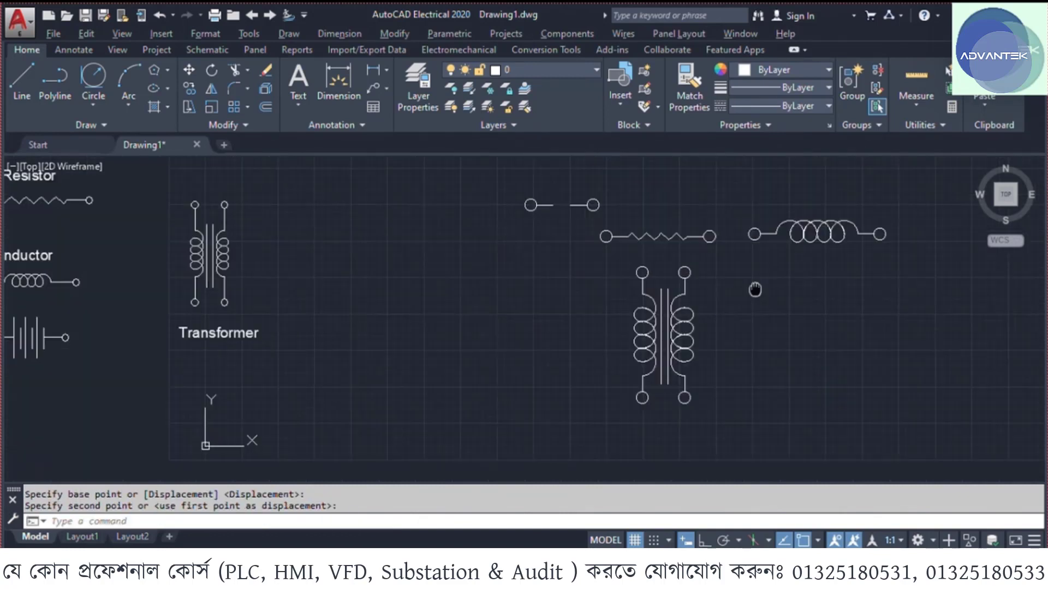
pyautogui.click(642, 180)
pyautogui.click(431, 218)
pyautogui.write('m')
pyautogui.press('Return')
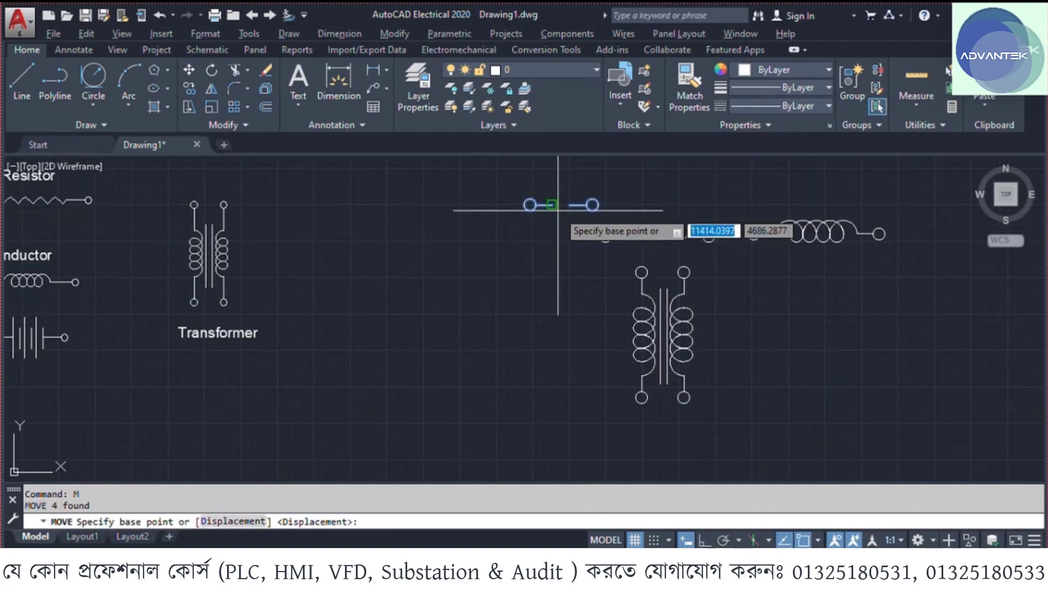
pyautogui.click(526, 206)
pyautogui.click(344, 211)
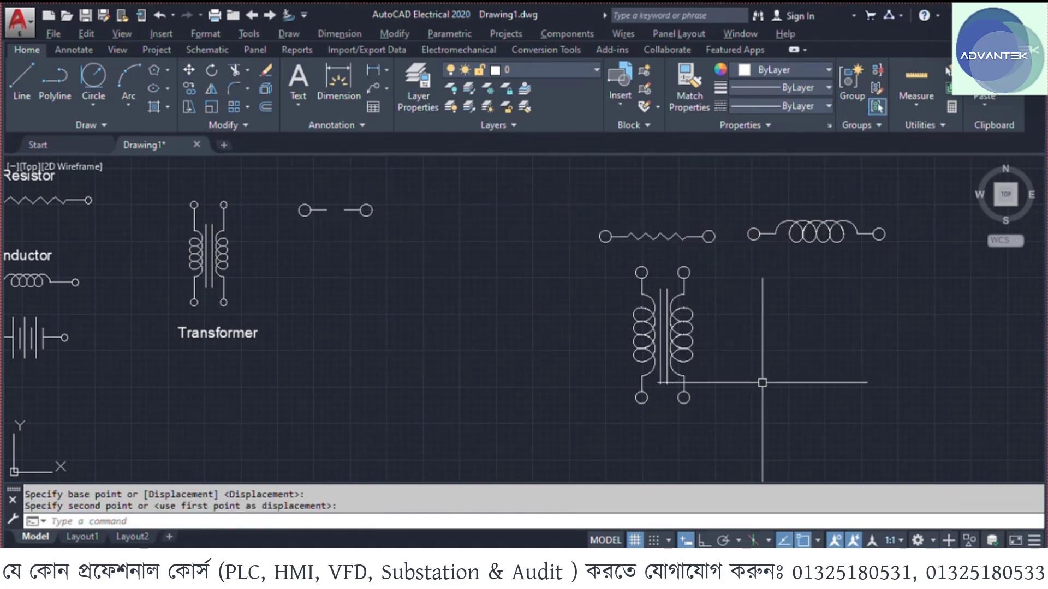
# - Copy the spare left terminal circle with its lead into the empty area below the horizontal coil, right of the new transformer
pyautogui.moveTo(31, 306)
pyautogui.mouseDown(button='middle')
pyautogui.moveTo(333, 295)
pyautogui.moveTo(344, 362)
pyautogui.mouseUp(button='middle')
pyautogui.moveTo(819, 393); pyautogui.dragTo(347, 333, button='middle')
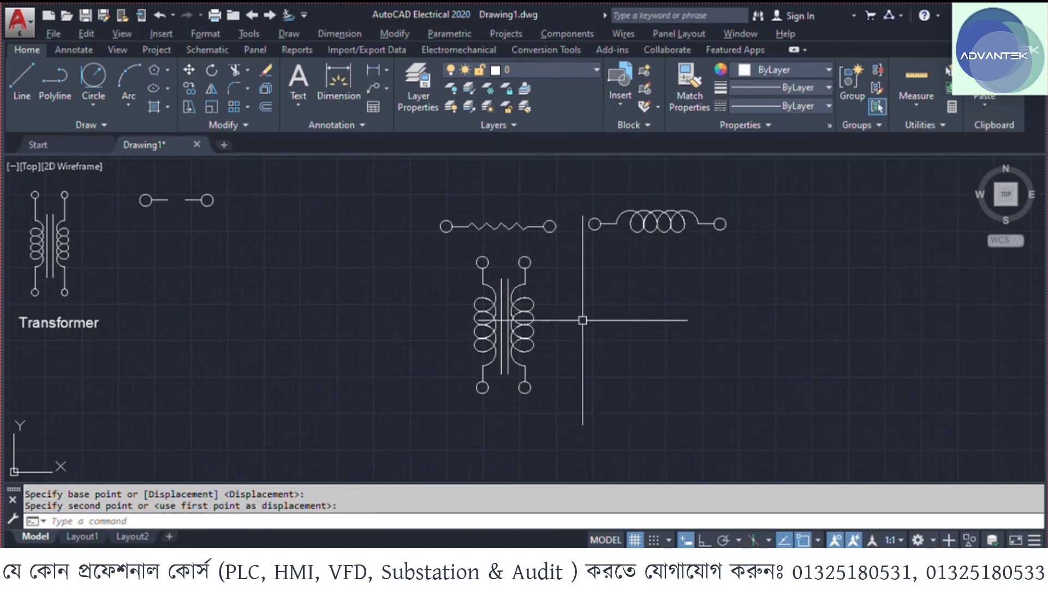
pyautogui.click(171, 186)
pyautogui.click(144, 225)
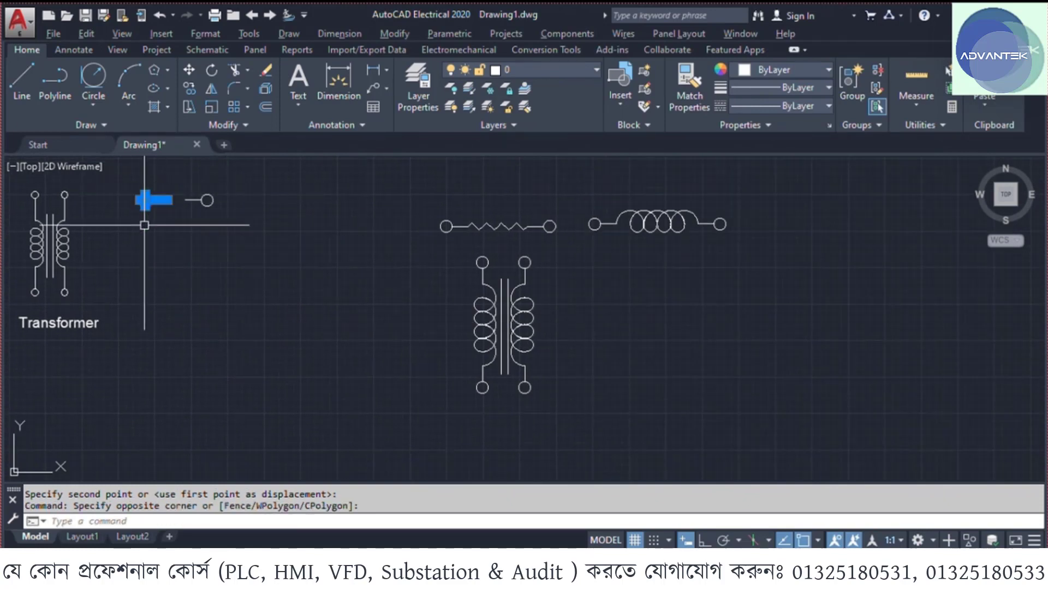
pyautogui.press('Return')
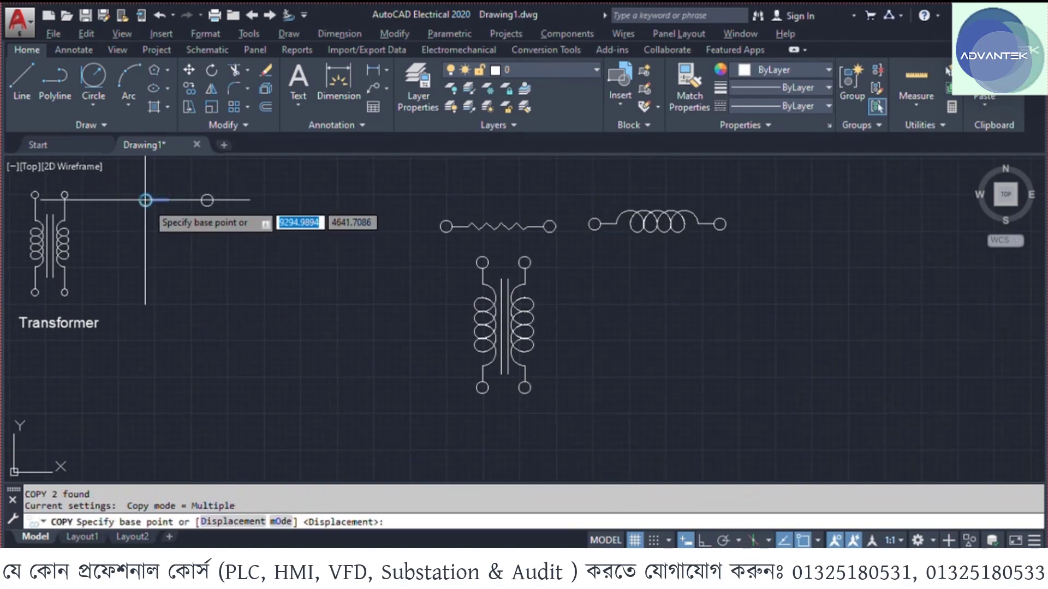
pyautogui.click(144, 200)
pyautogui.moveTo(611, 287); pyautogui.dragTo(610, 286, button='middle')
pyautogui.scroll(3, 481, 304)
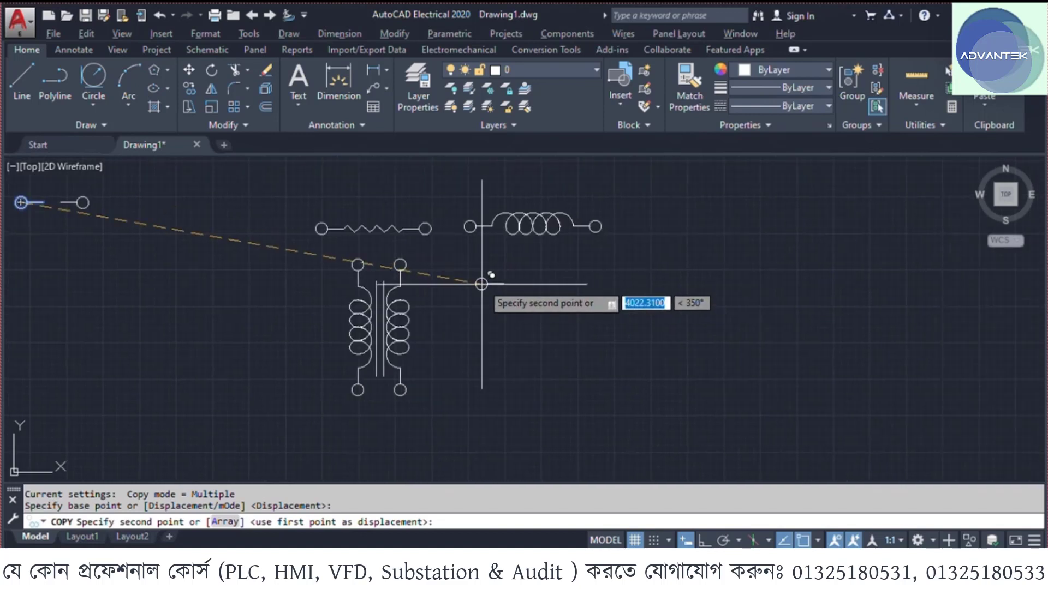
pyautogui.click(463, 326)
pyautogui.press('Escape')
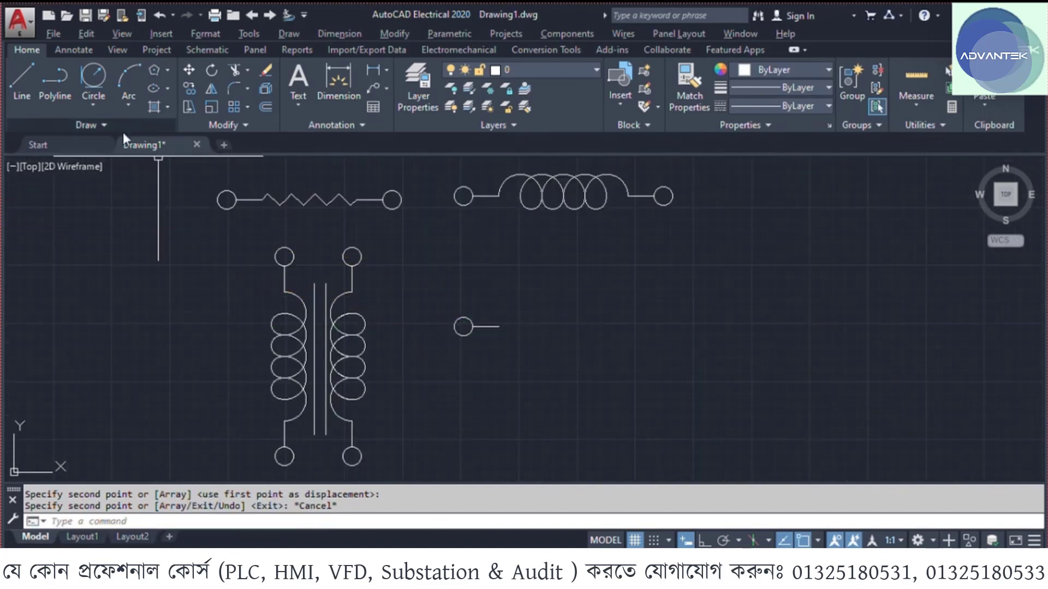
# - Draw a vertical plate line with Ortho on, crossing the free end of the copied terminal's lead below the horizontal coil
pyautogui.click(21, 86)
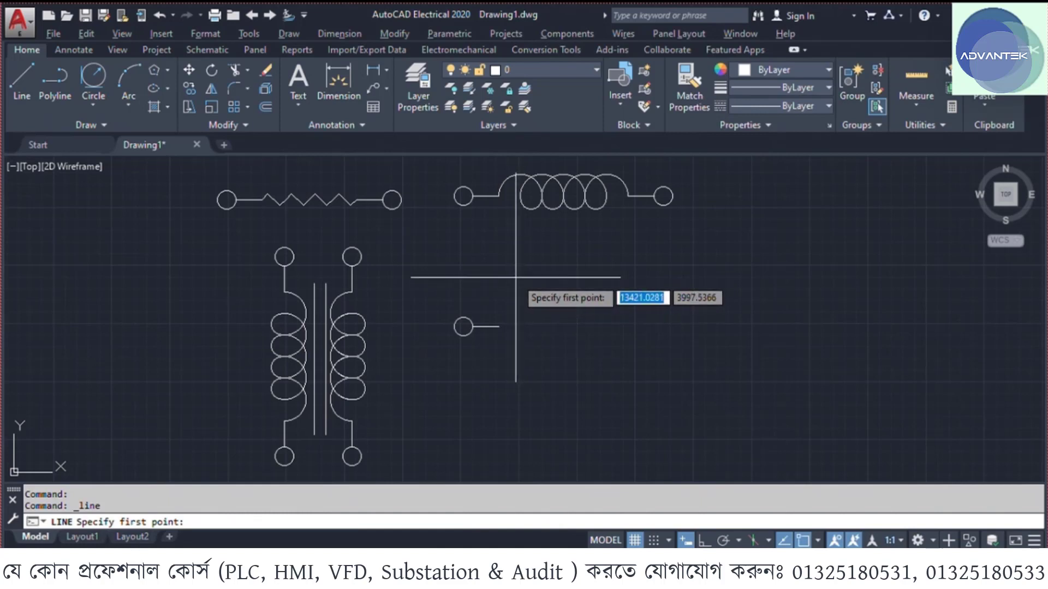
pyautogui.click(500, 277)
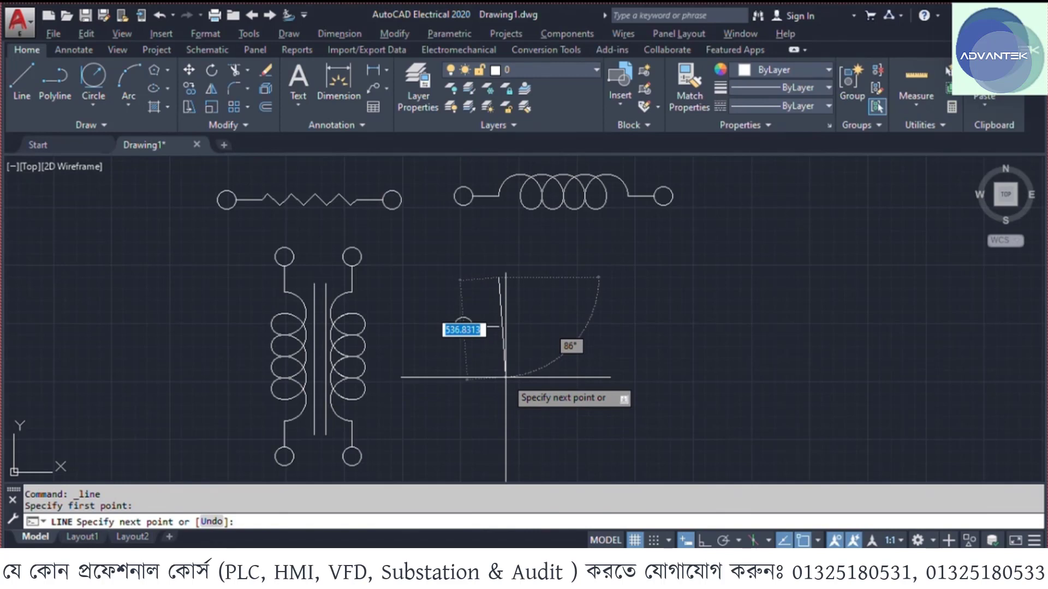
pyautogui.press('F8')
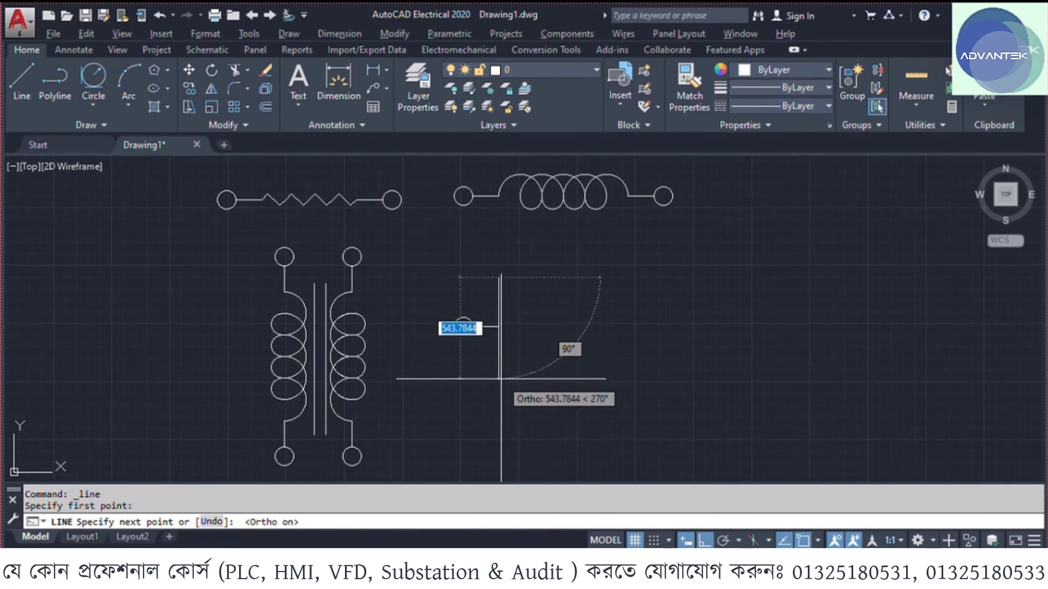
pyautogui.click(501, 376)
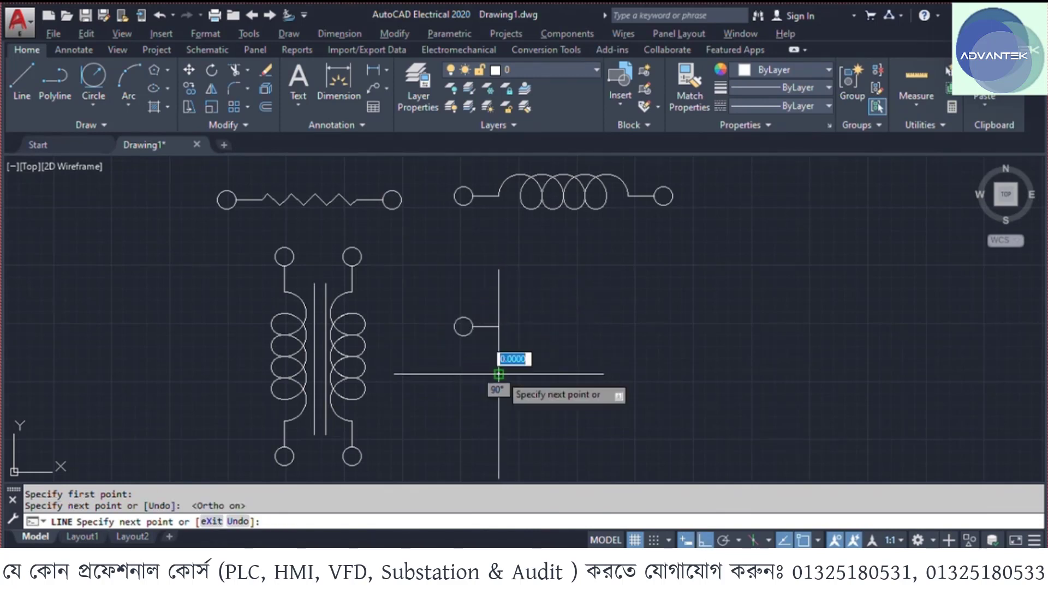
pyautogui.press('Return')
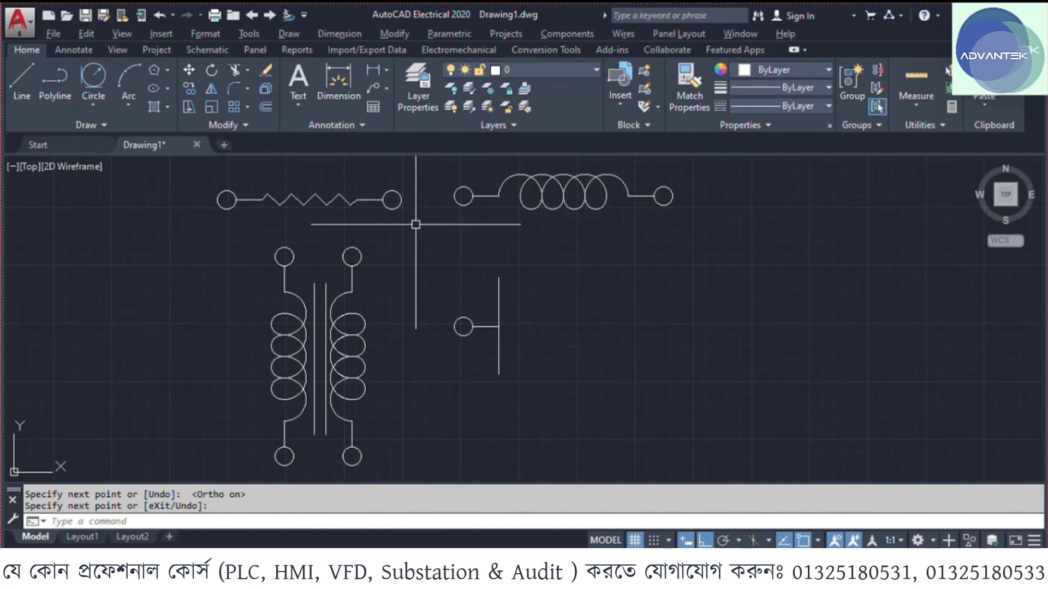
# - Mirror the terminal, lead and plate line about a vertical axis just right of the plate, keeping the source objects
pyautogui.click(22, 82)
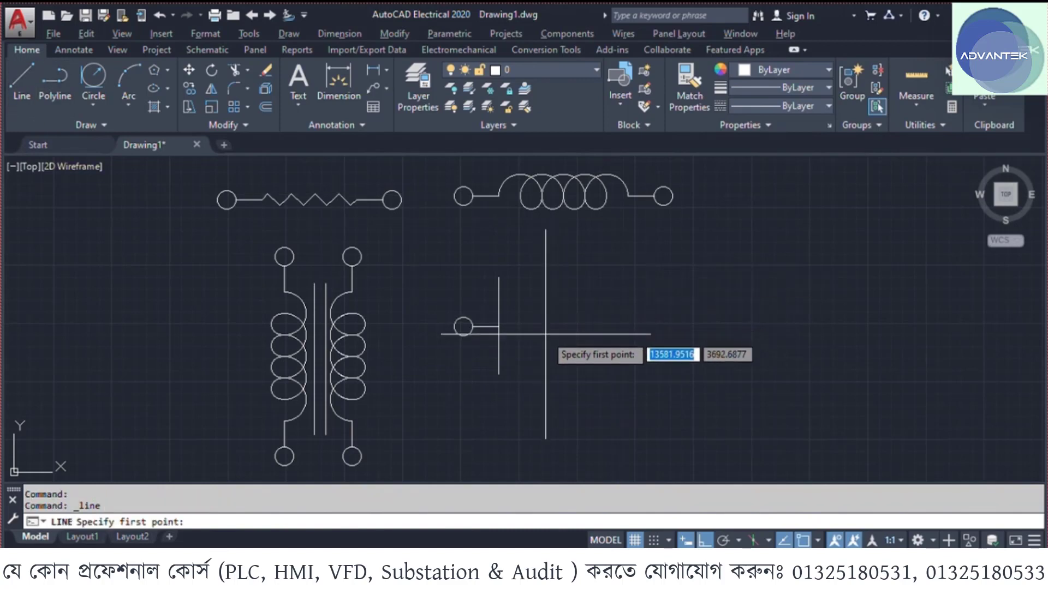
pyautogui.press('Escape')
pyautogui.click(544, 271)
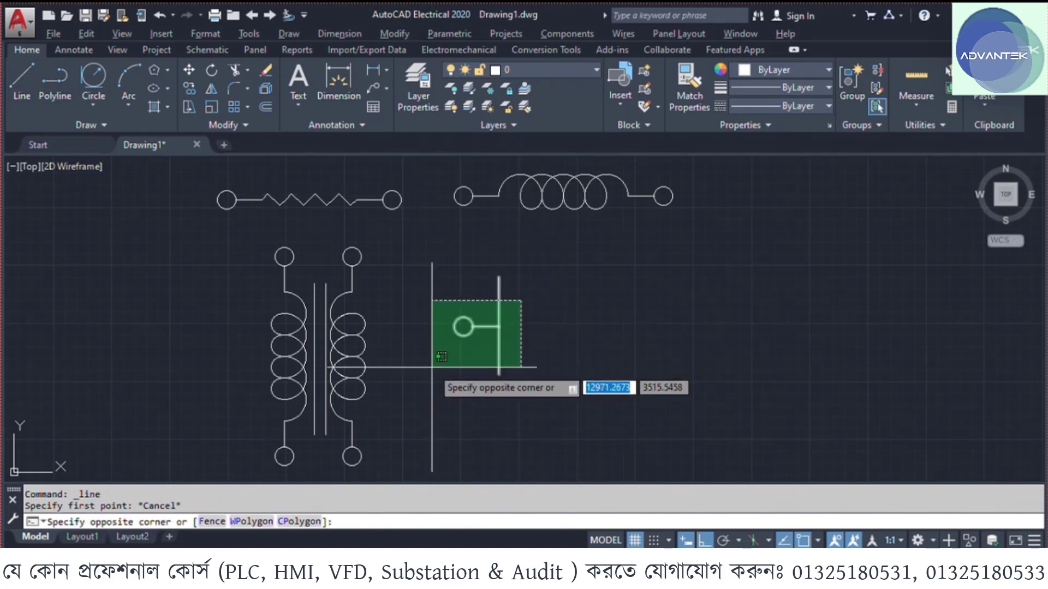
pyautogui.click(434, 359)
pyautogui.write('MI')
pyautogui.press('Return')
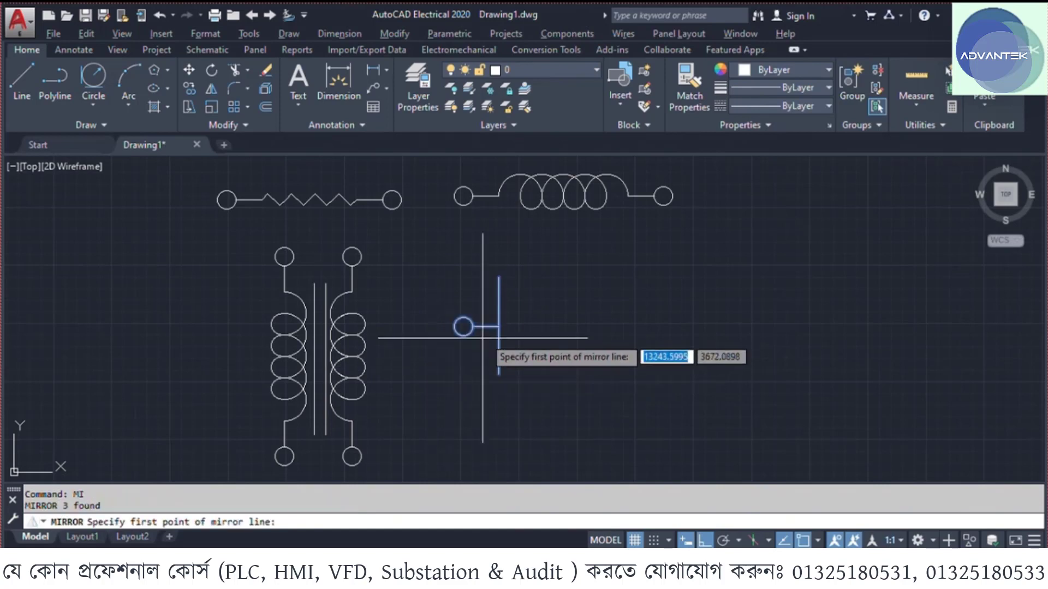
pyautogui.click(522, 324)
pyautogui.click(521, 377)
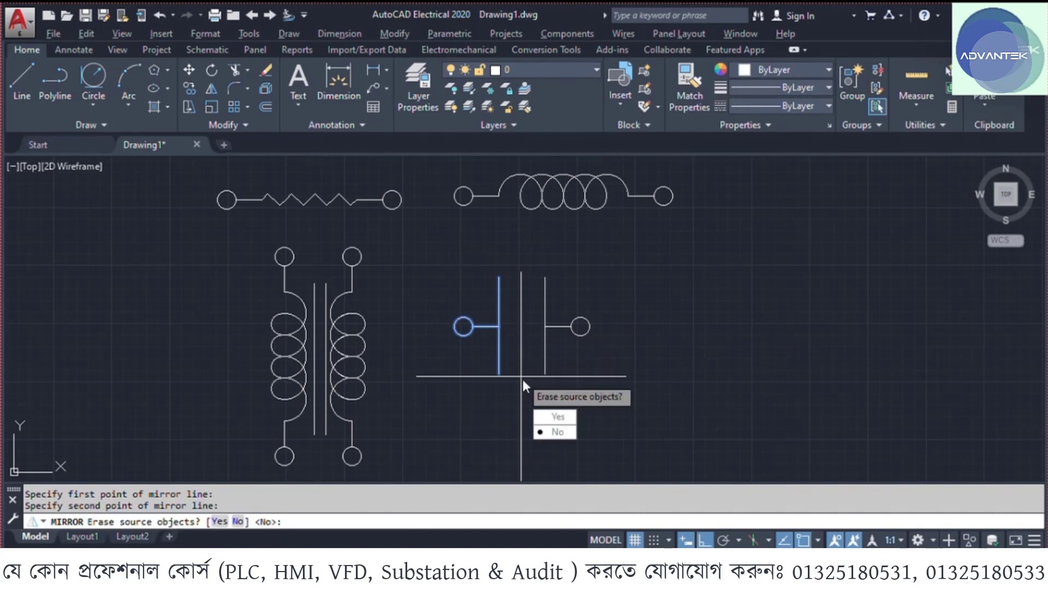
pyautogui.click(554, 432)
# - Move the mirrored plate and terminal about 87 units horizontally to the left, narrowing the gap between the capacitor plates
pyautogui.click(585, 263)
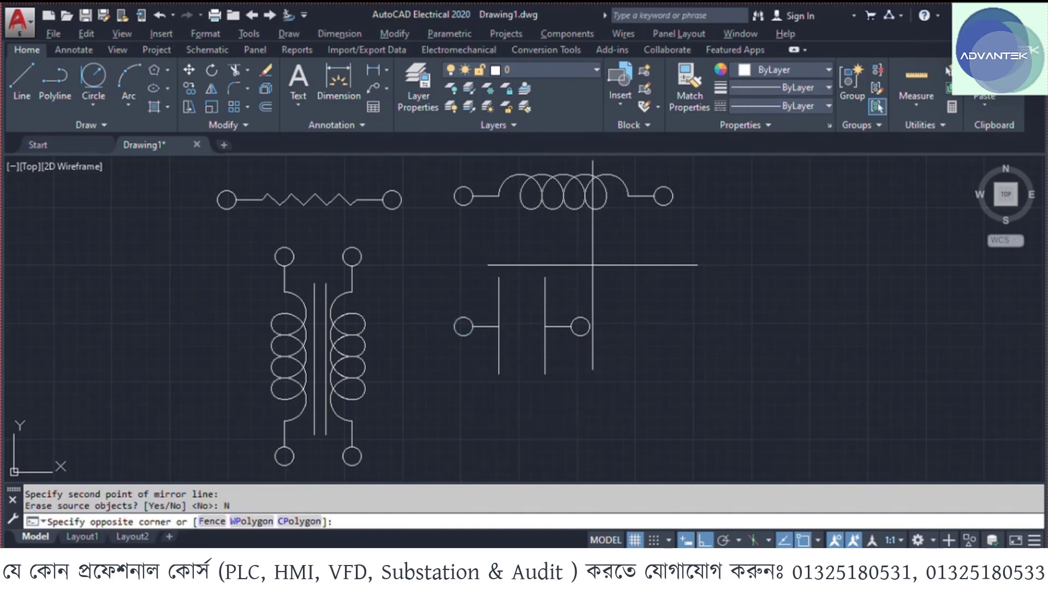
pyautogui.click(535, 417)
pyautogui.write('m')
pyautogui.press('Return')
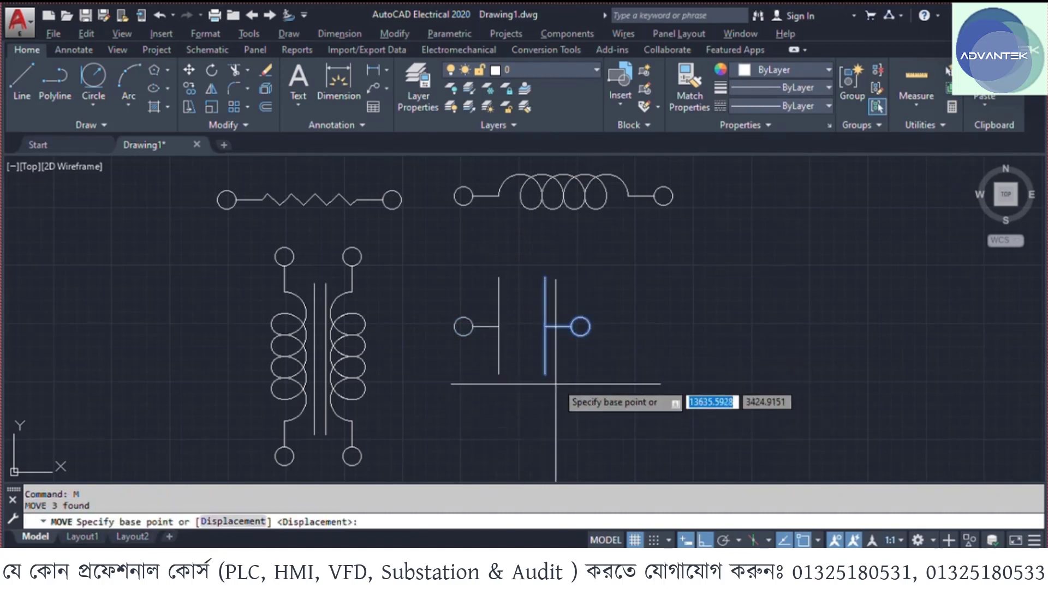
pyautogui.click(545, 327)
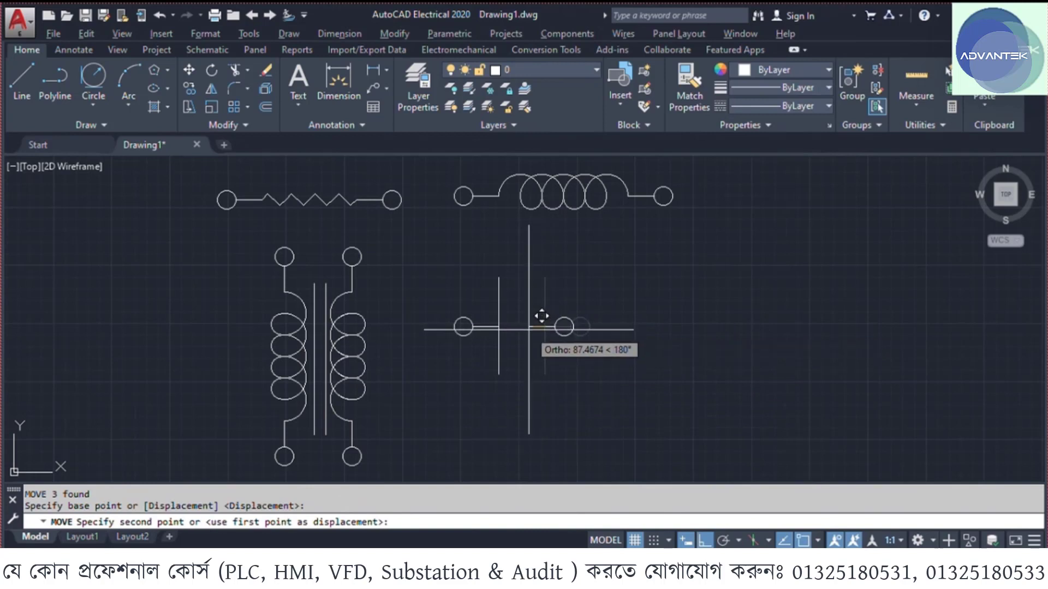
pyautogui.click(541, 316)
# - Draw a 3-sided polygon inscribed in a circle, pointing downward, in the empty area right of the capacitor
pyautogui.scroll(-3, 625, 325)
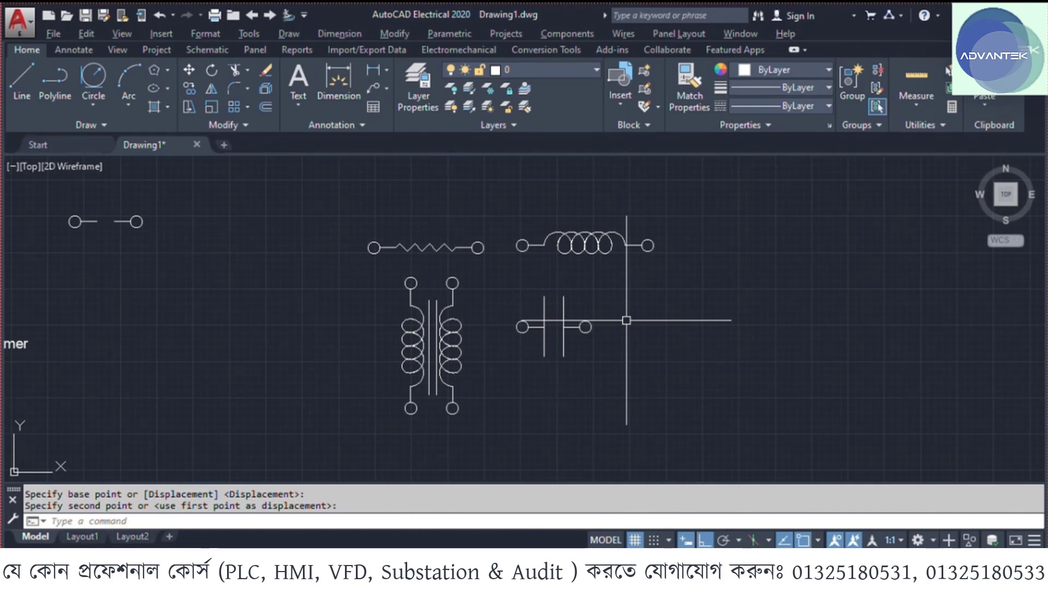
pyautogui.moveTo(641, 396); pyautogui.dragTo(476, 352, button='middle')
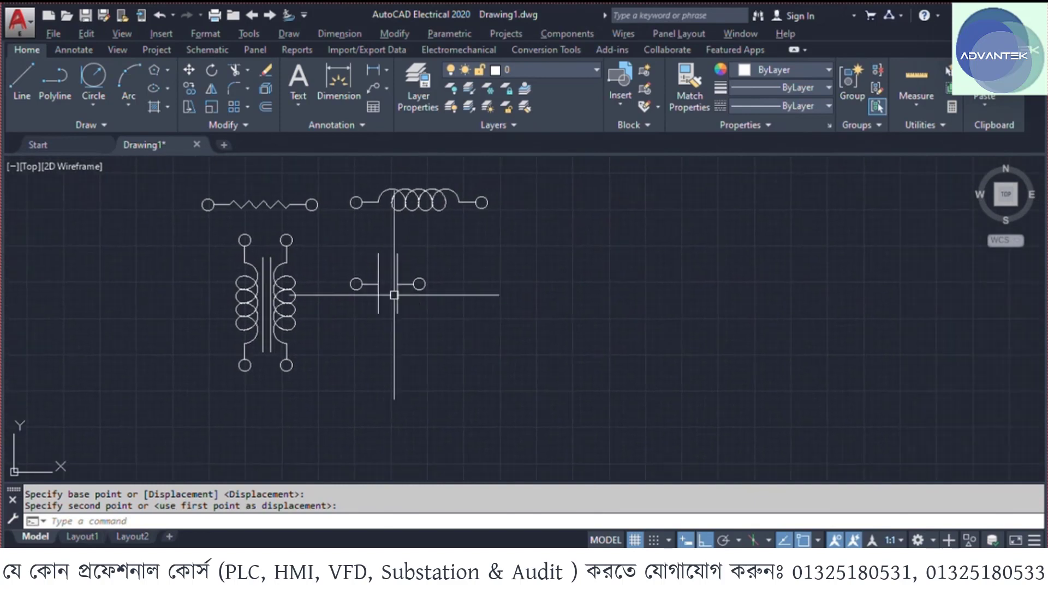
pyautogui.click(167, 70)
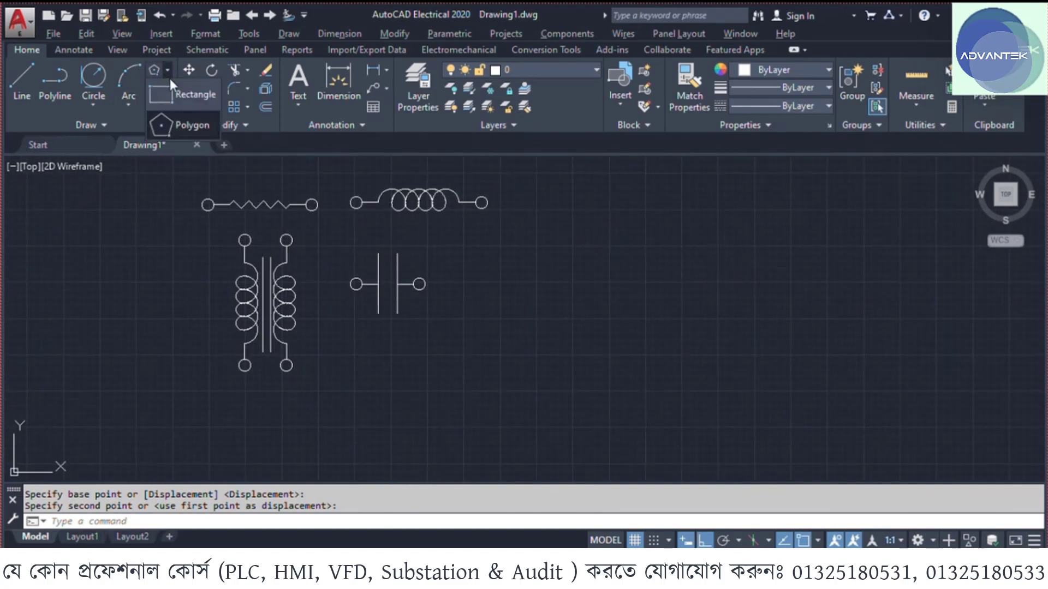
pyautogui.click(164, 94)
pyautogui.click(167, 70)
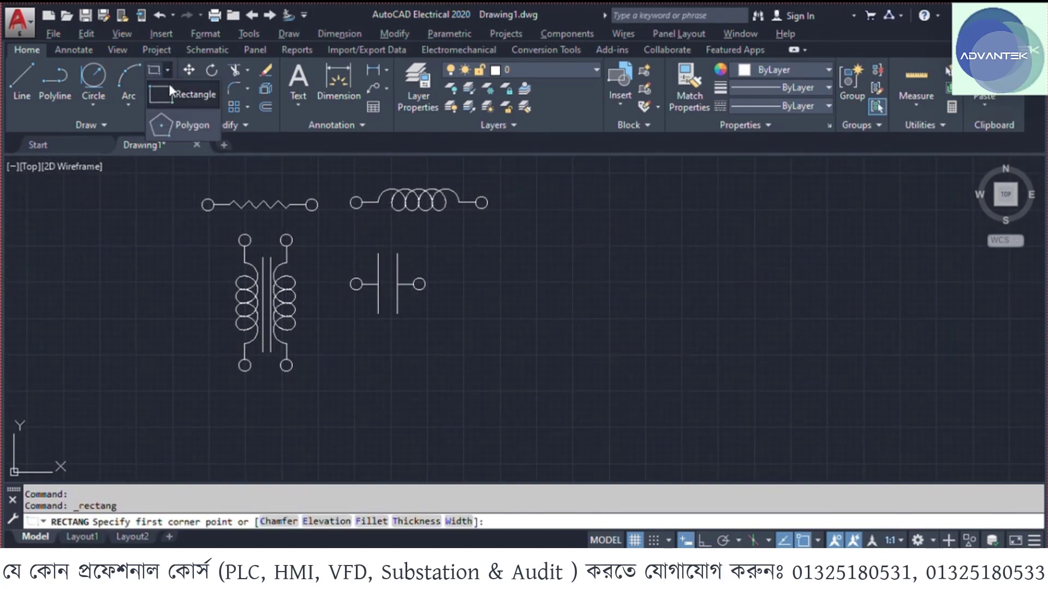
pyautogui.click(166, 122)
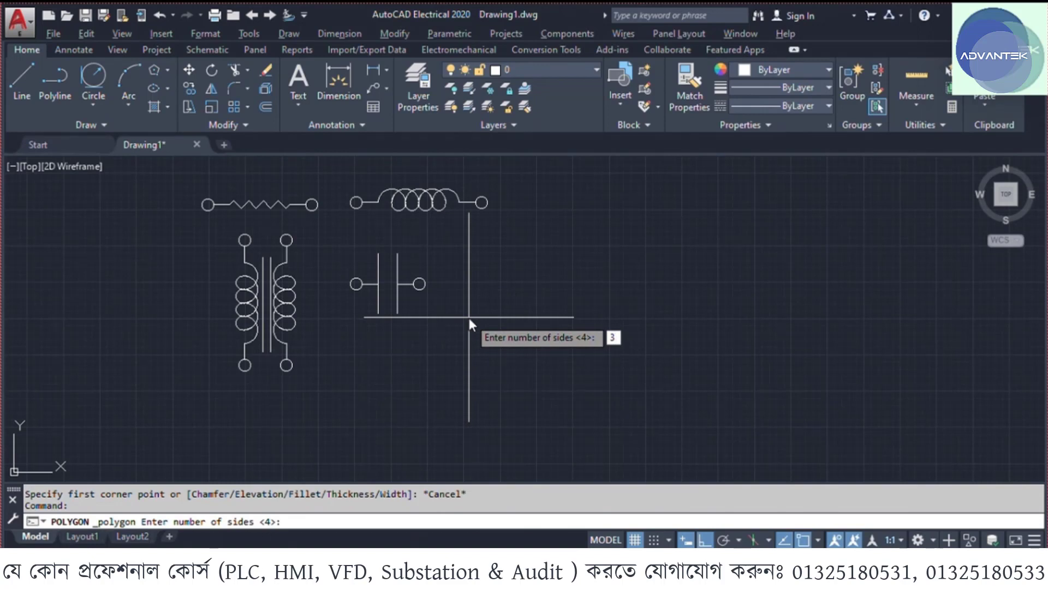
pyautogui.press('Return')
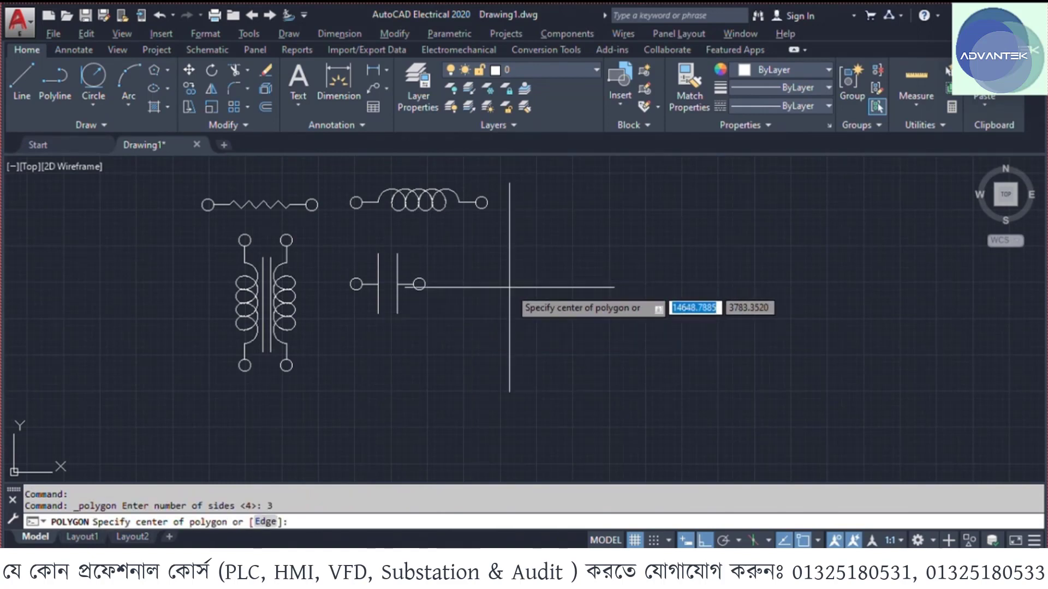
pyautogui.click(608, 288)
pyautogui.click(646, 330)
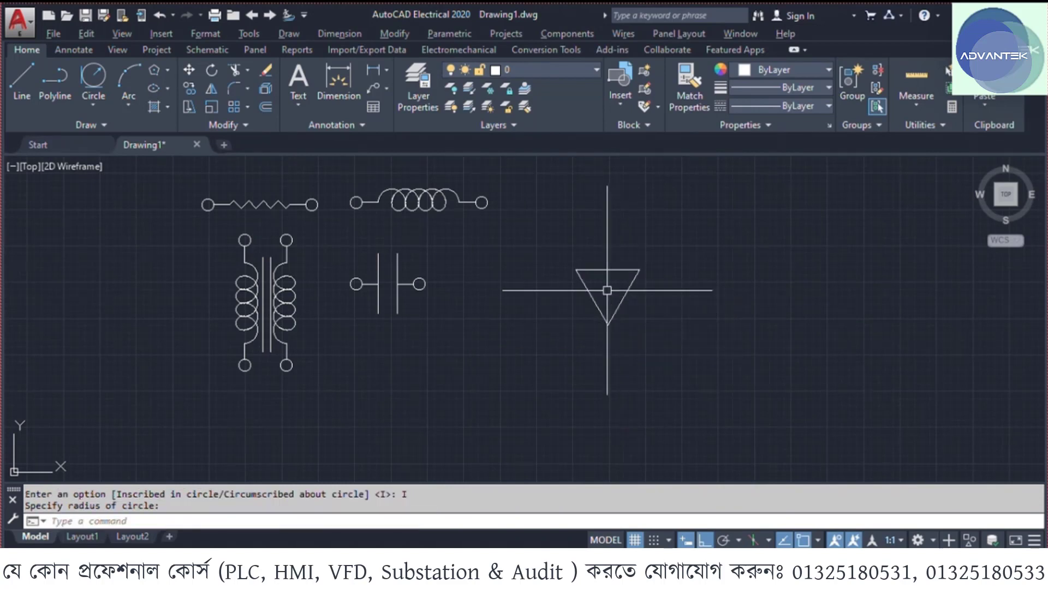
# - Explode the downward-pointing triangle into separate lines
pyautogui.scroll(3, 620, 280)
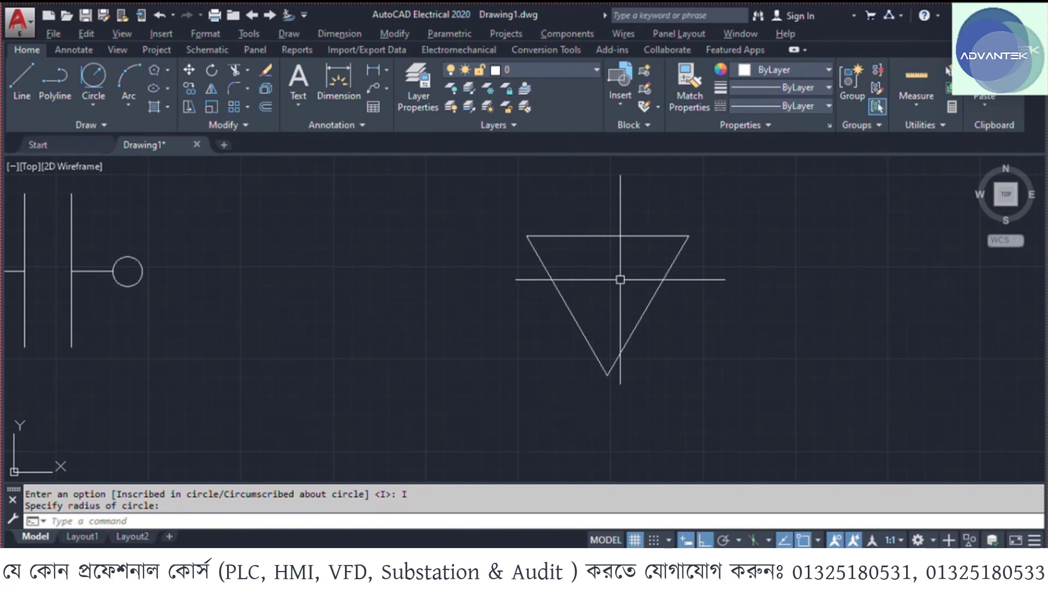
pyautogui.click(762, 207)
pyautogui.click(430, 432)
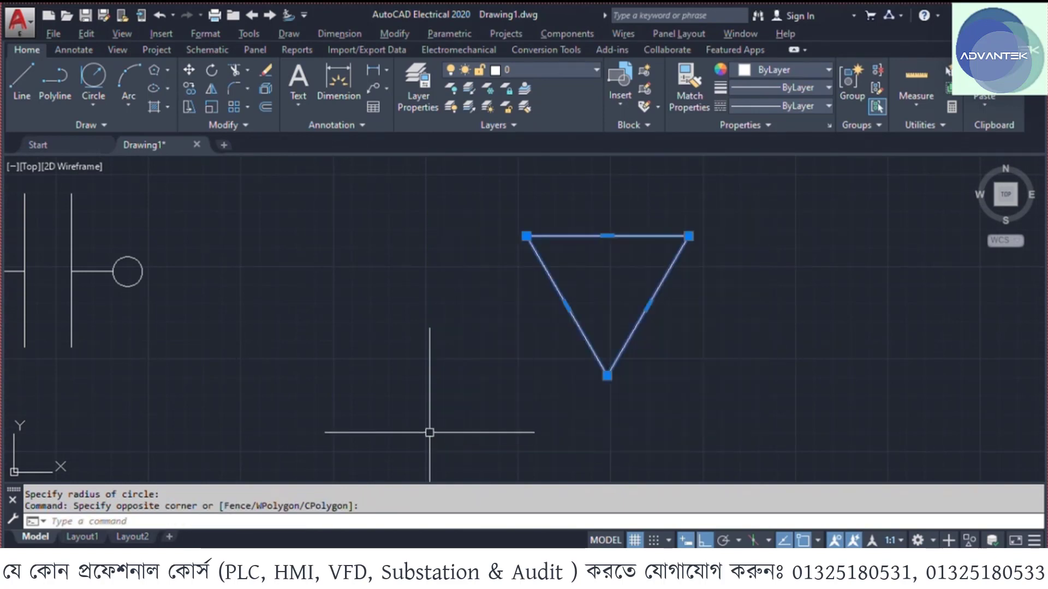
pyautogui.click(266, 93)
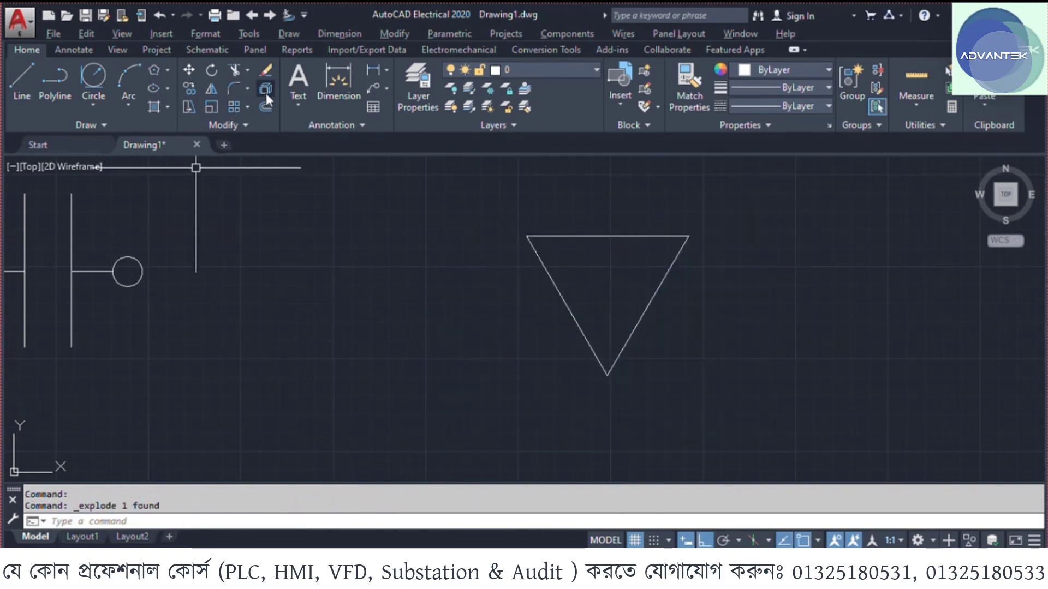
# - Copy the triangle's top edge downward seven times, spacing the horizontal lines from just below the edge to near the tip
pyautogui.click(665, 211)
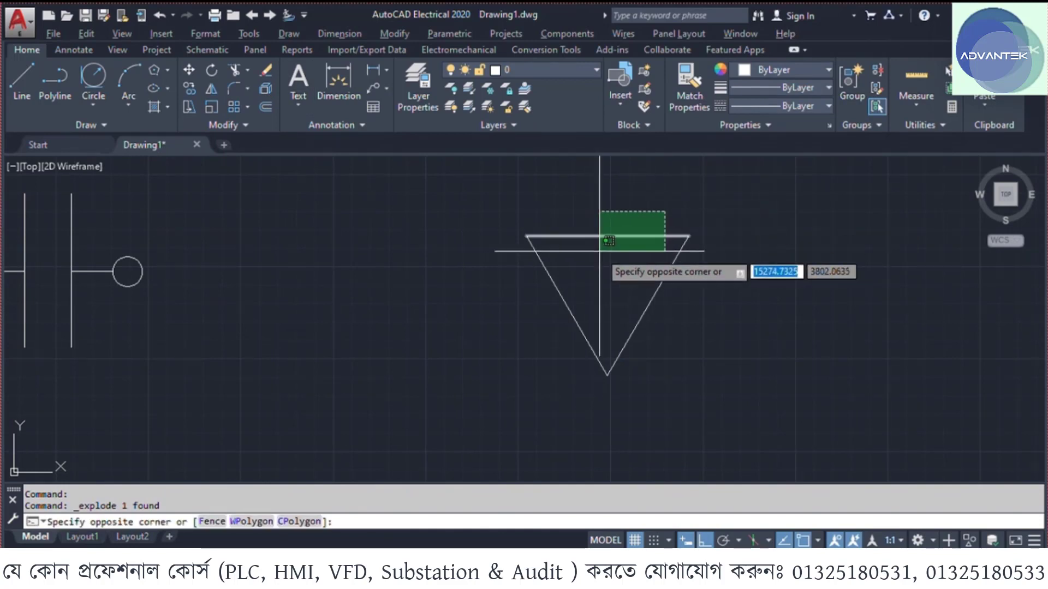
pyautogui.click(593, 254)
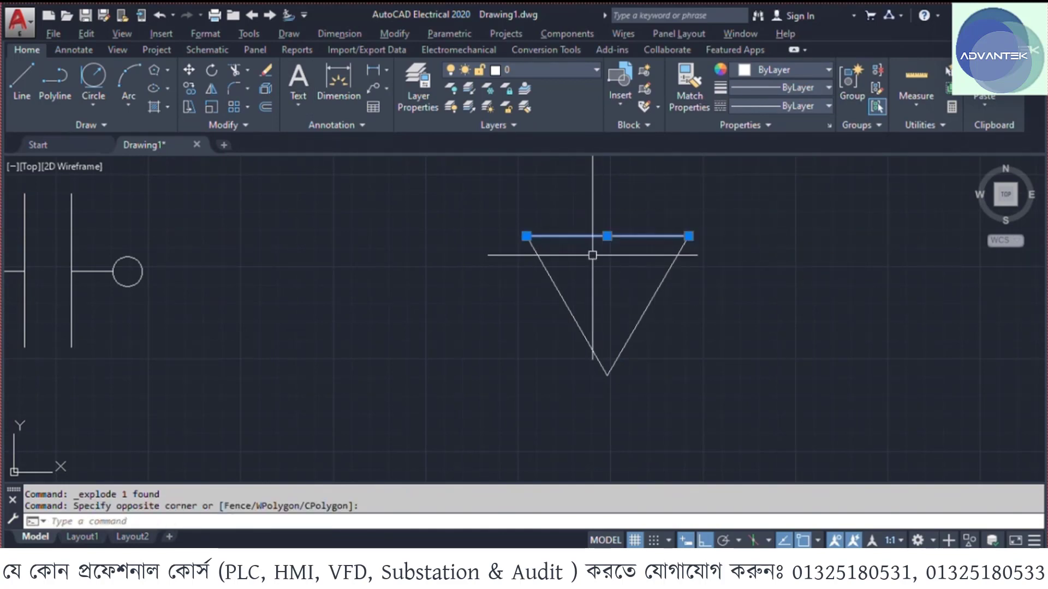
pyautogui.write('co')
pyautogui.press('Return')
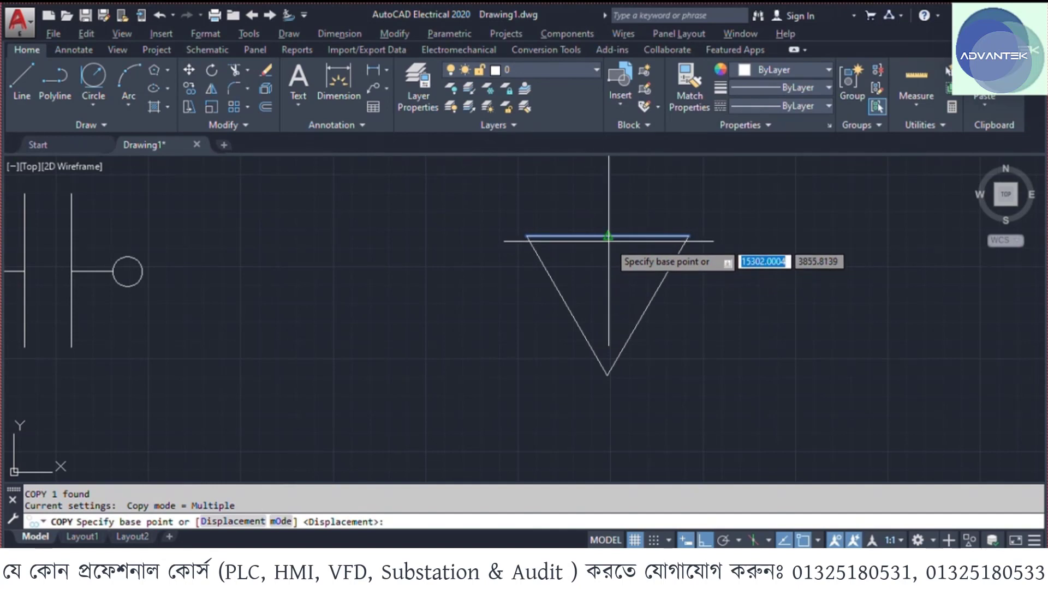
pyautogui.click(608, 237)
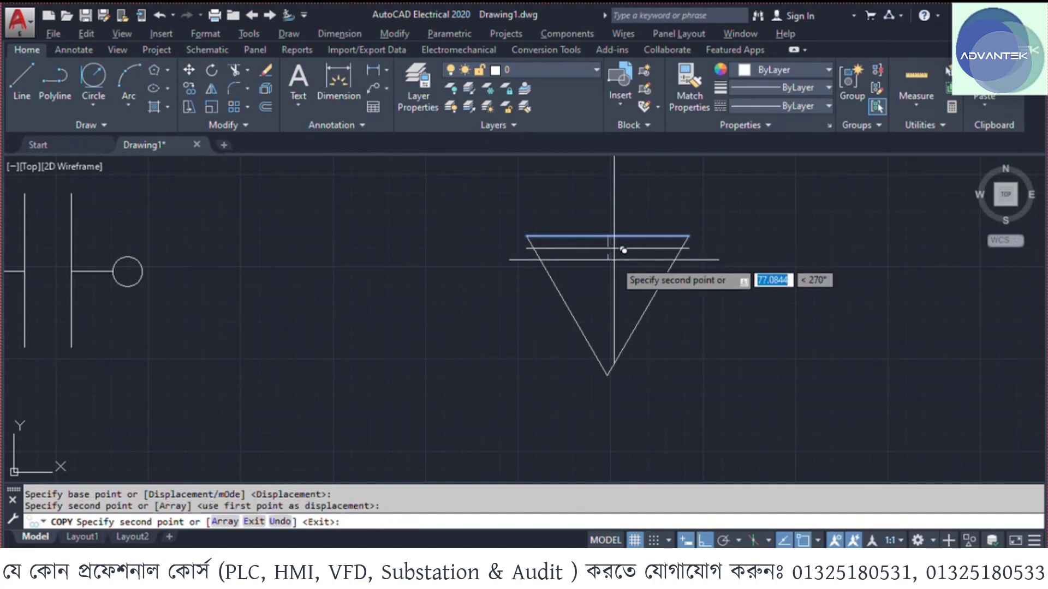
pyautogui.click(623, 249)
pyautogui.click(614, 281)
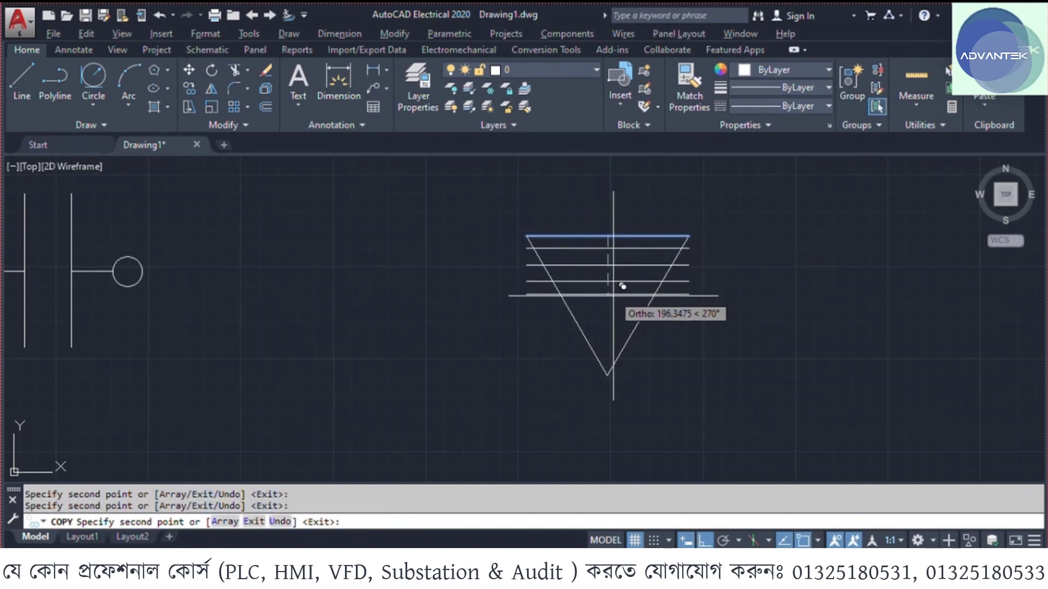
pyautogui.click(615, 301)
pyautogui.click(617, 319)
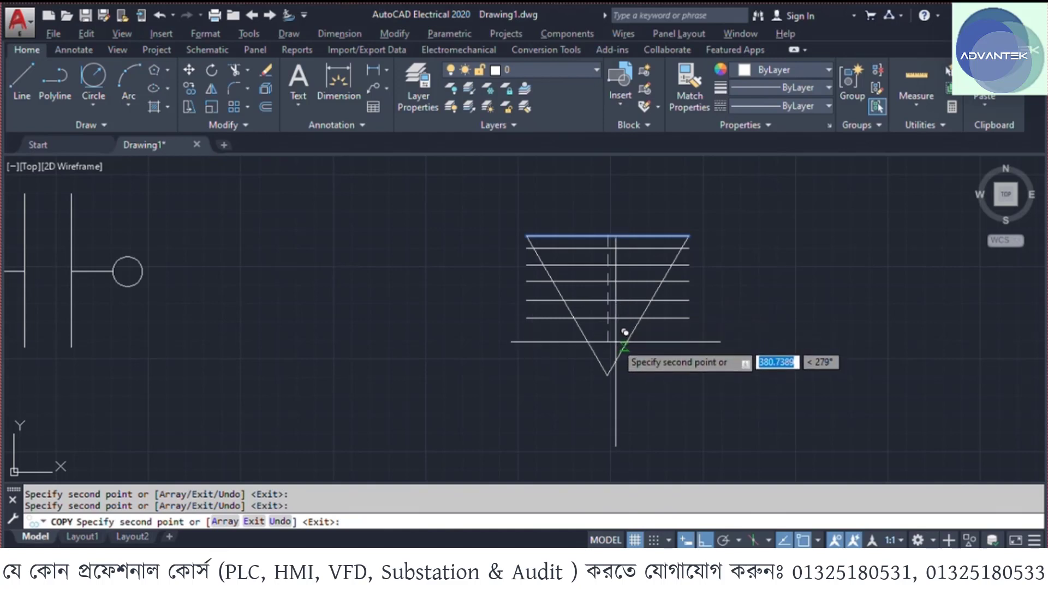
pyautogui.click(612, 361)
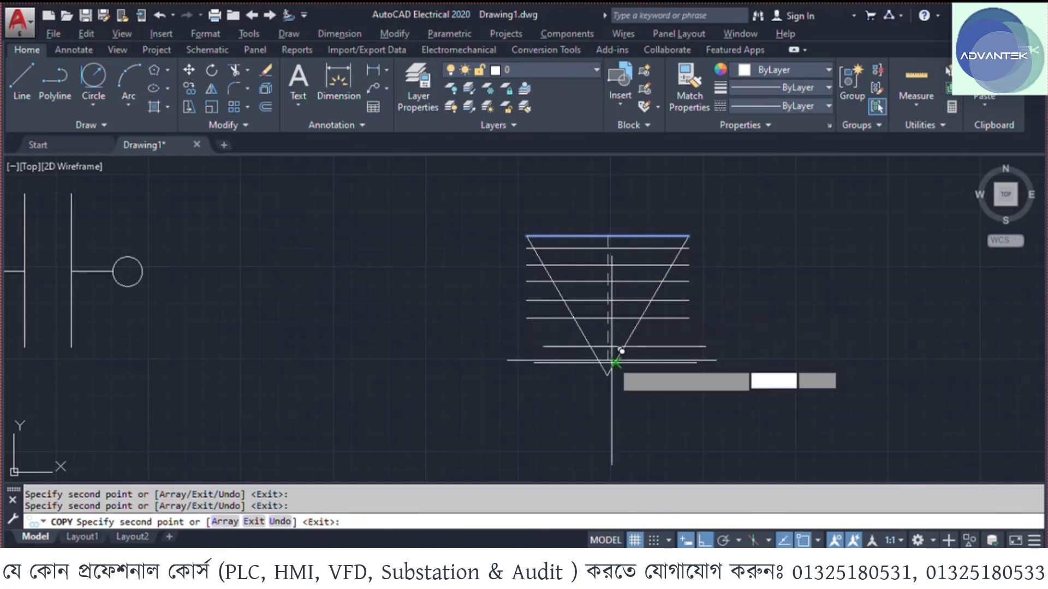
pyautogui.press('Return')
# - Trim the ends of the copied horizontal lines that extend past the triangle's right side
pyautogui.moveTo(606, 367); pyautogui.dragTo(589, 428, button='middle')
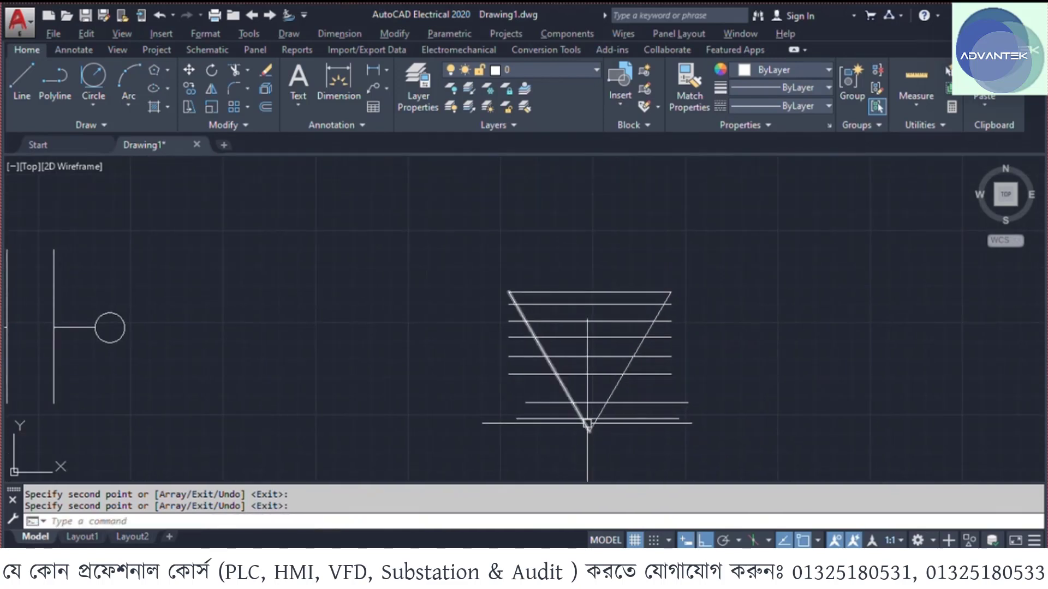
pyautogui.press('Return')
pyautogui.click(693, 299)
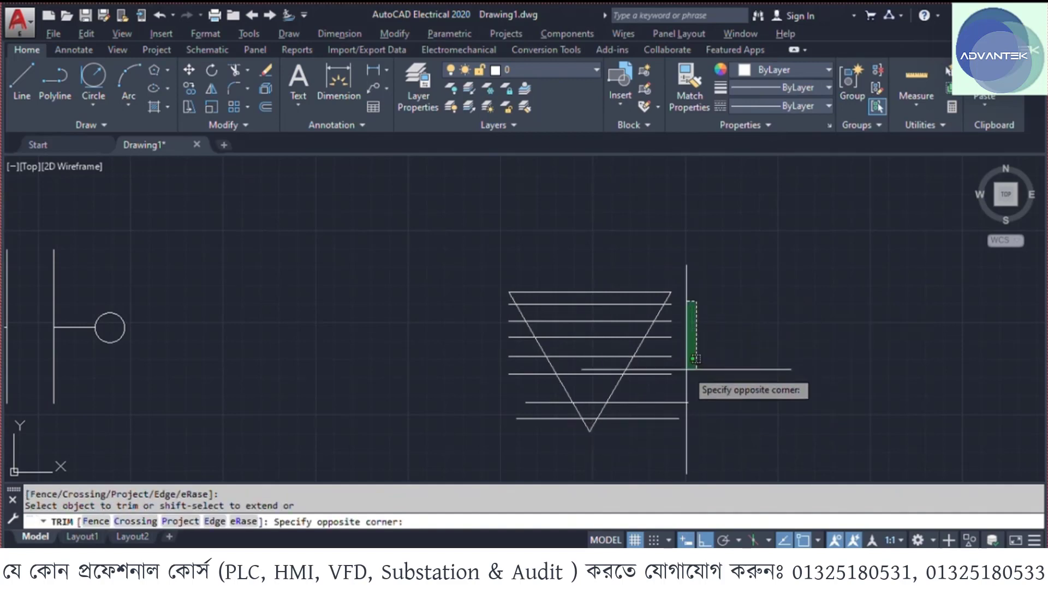
pyautogui.click(672, 426)
pyautogui.click(686, 344)
pyautogui.click(663, 408)
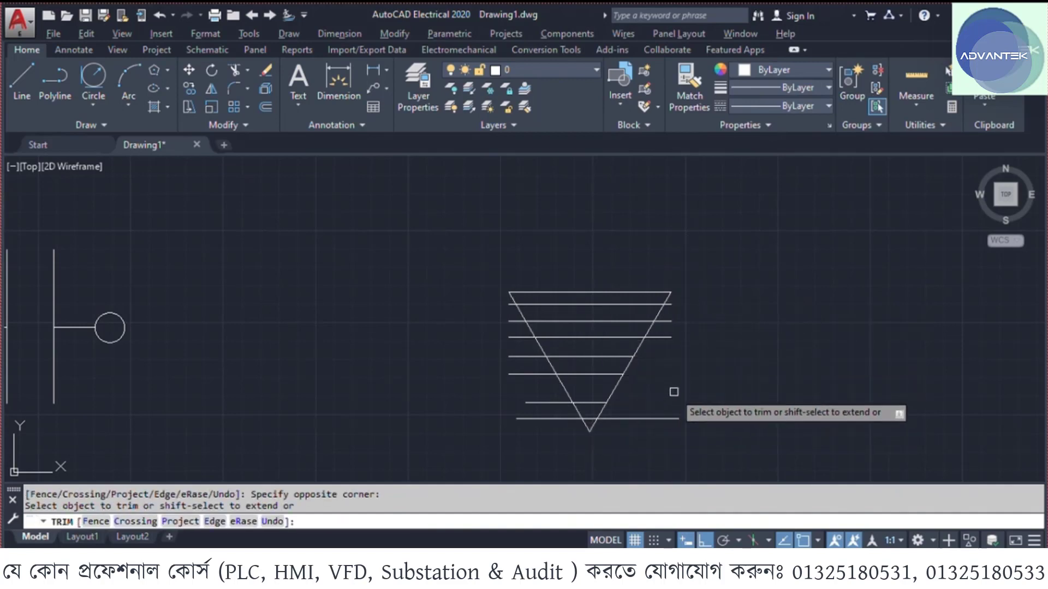
pyautogui.click(674, 391)
pyautogui.click(648, 444)
pyautogui.scroll(2, 659, 332)
pyautogui.scroll(6, 657, 328)
pyautogui.click(785, 175)
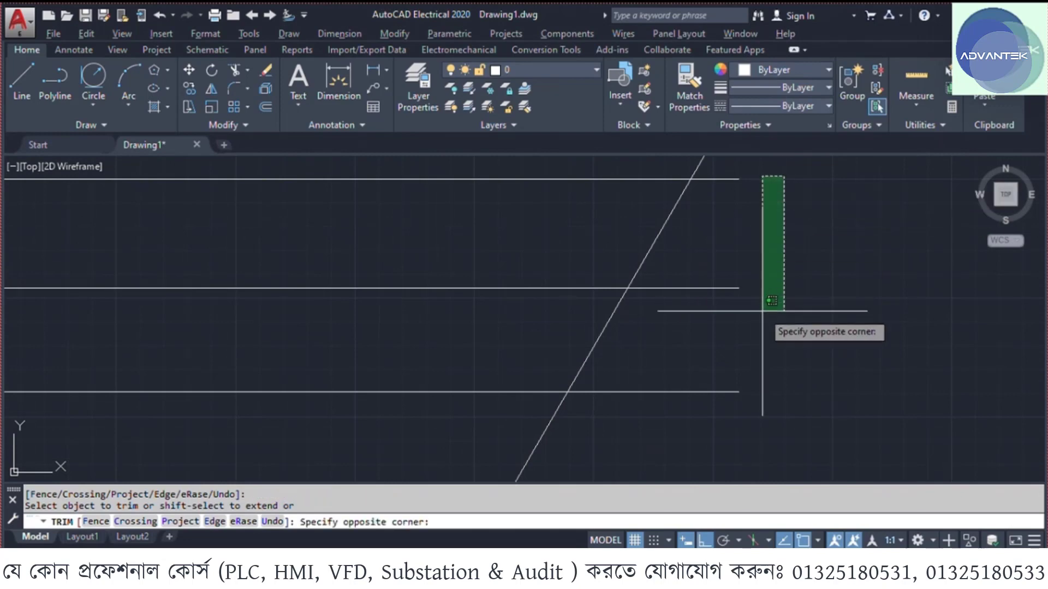
pyautogui.click(726, 414)
# - Trim the ends of the copied horizontal lines that extend past the triangle's left side
pyautogui.scroll(-5, 725, 350)
pyautogui.scroll(4, 552, 262)
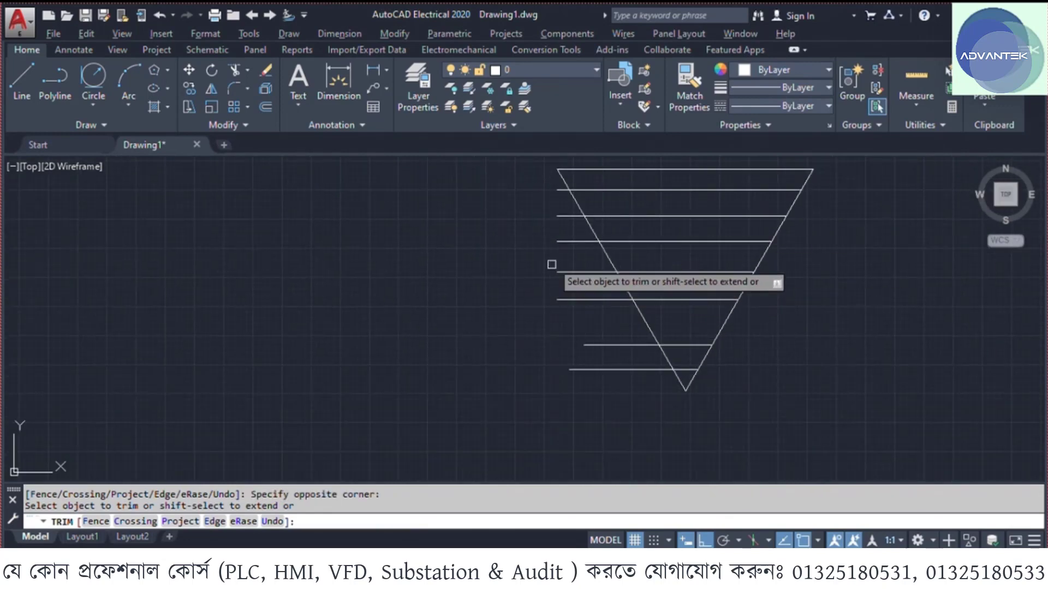
pyautogui.click(542, 225)
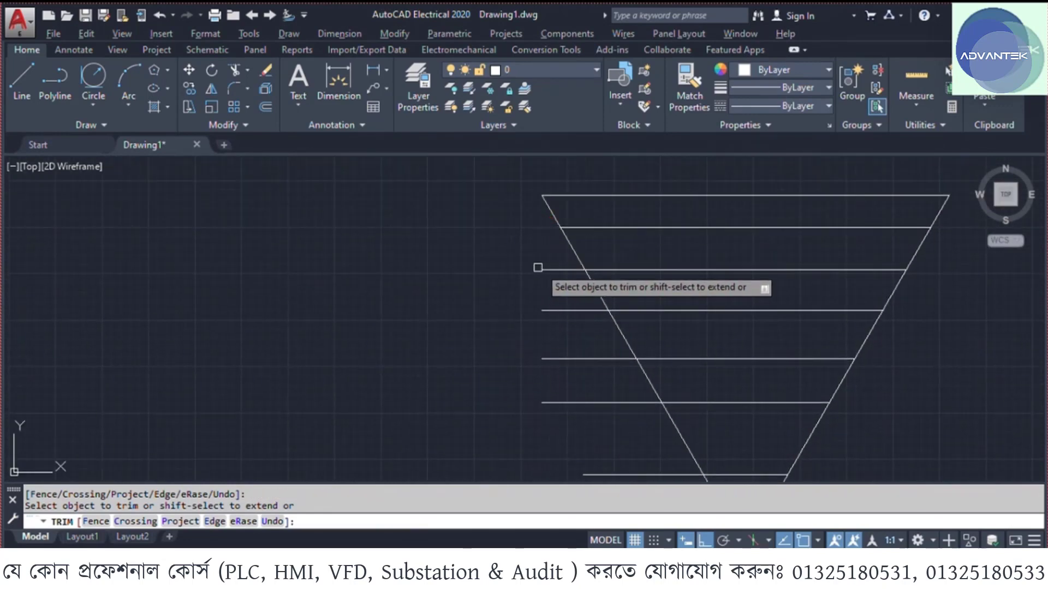
pyautogui.click(541, 251)
pyautogui.click(553, 393)
pyautogui.moveTo(554, 403); pyautogui.dragTo(516, 208, button='middle')
pyautogui.click(583, 231)
pyautogui.click(622, 396)
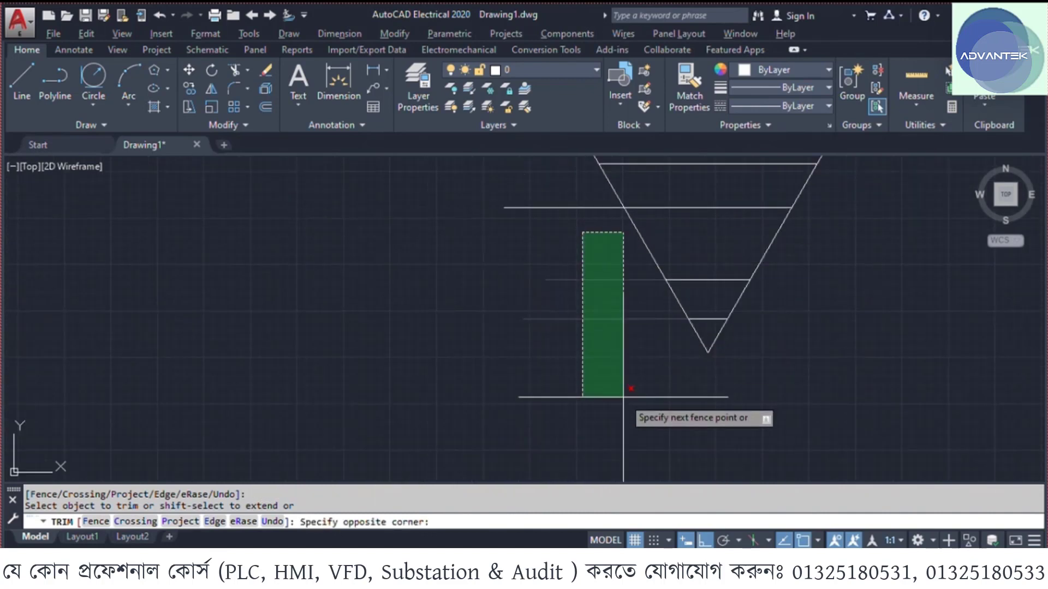
pyautogui.click(553, 192)
pyautogui.click(545, 225)
pyautogui.scroll(-2, 477, 348)
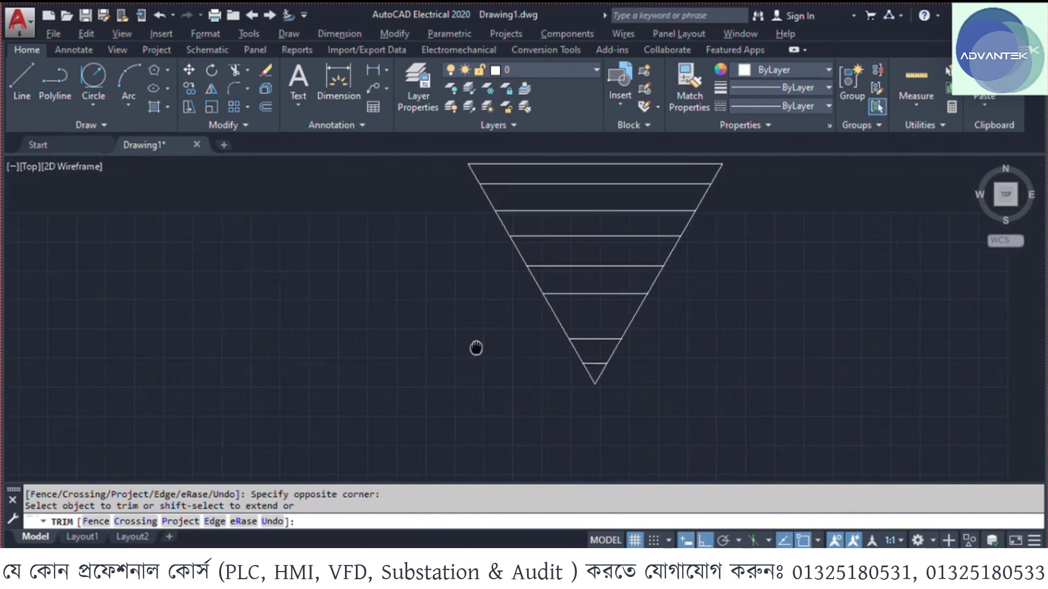
pyautogui.press('Escape')
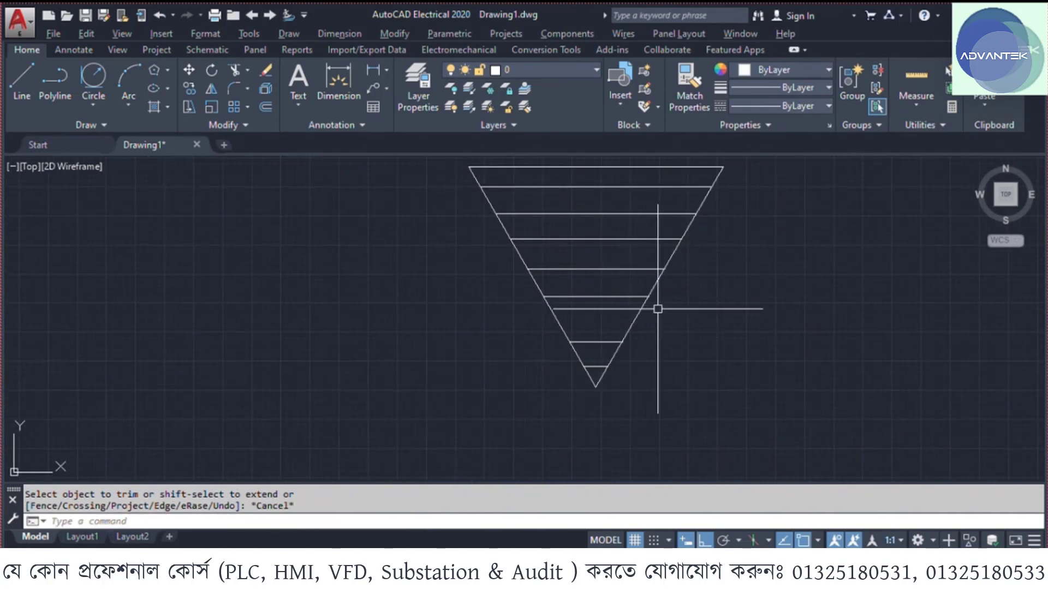
# - Copy the horizontal line above the wide gap near the tip straight down once, placing the copy inside that gap
pyautogui.click(596, 296)
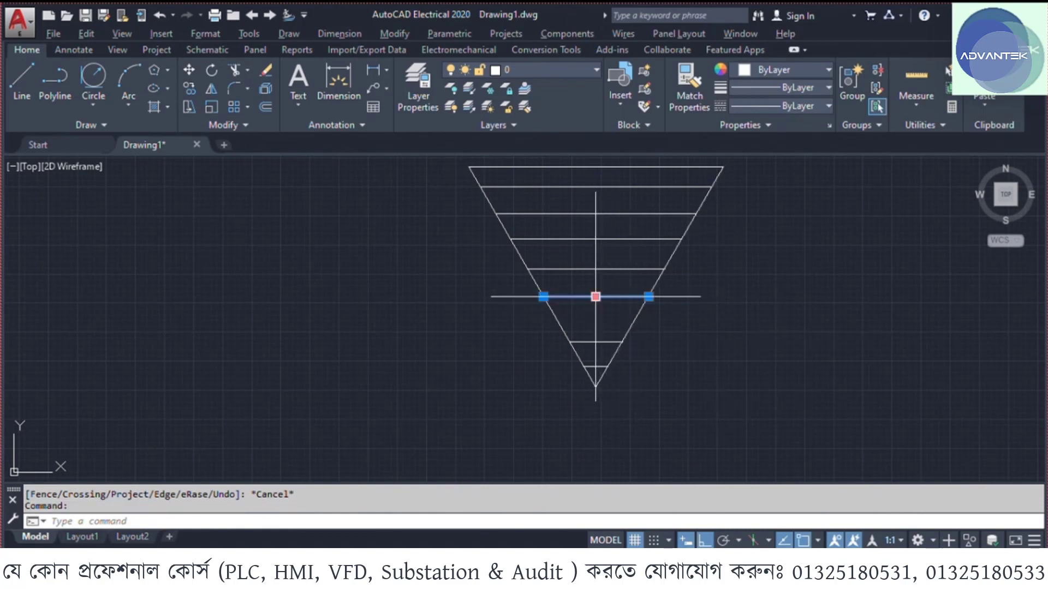
pyautogui.write('co')
pyautogui.press('Return')
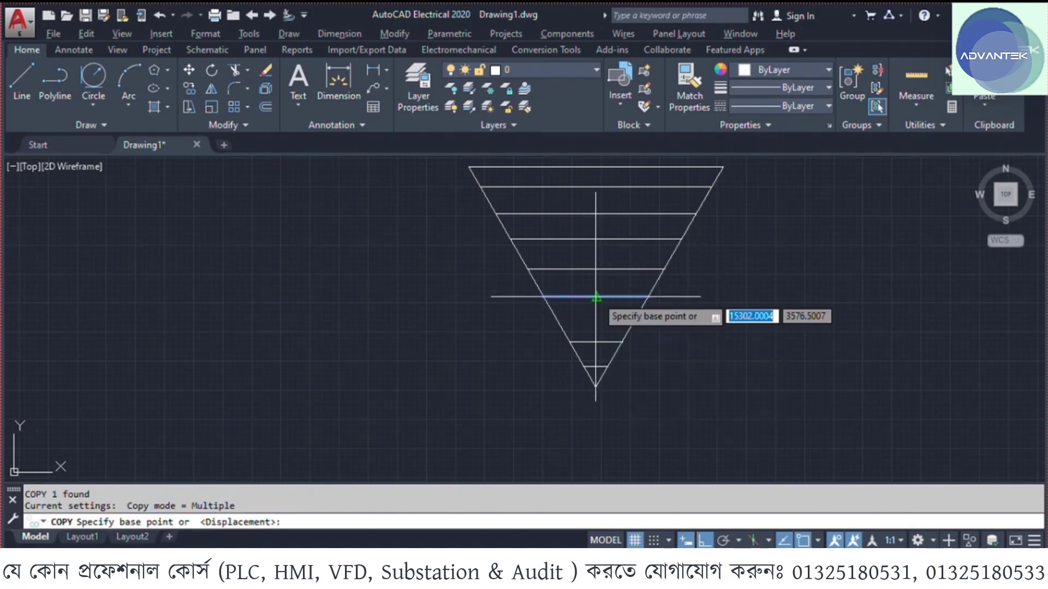
pyautogui.click(596, 297)
pyautogui.click(605, 325)
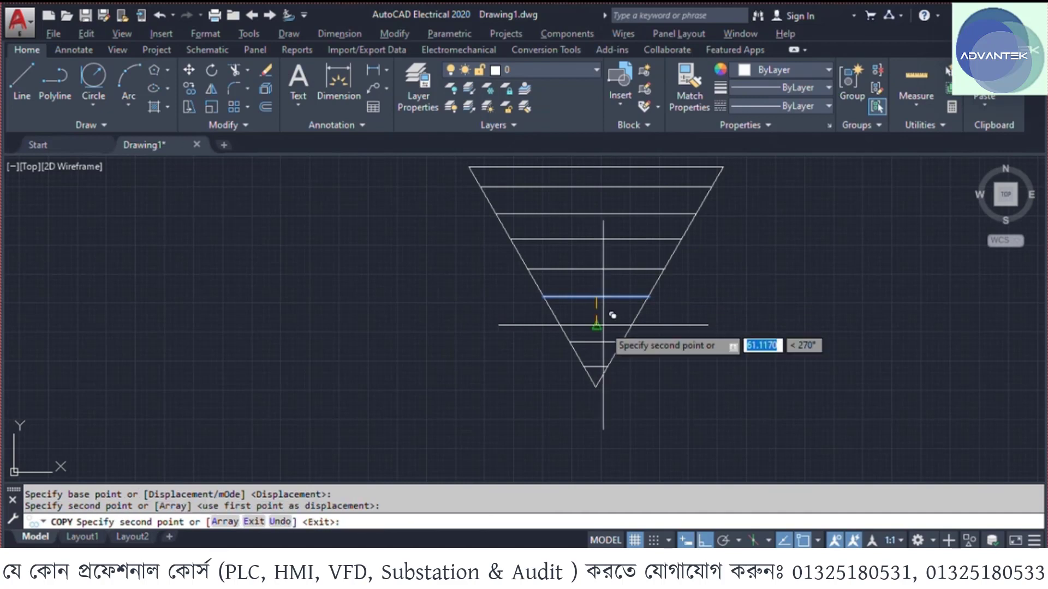
pyautogui.press('Return')
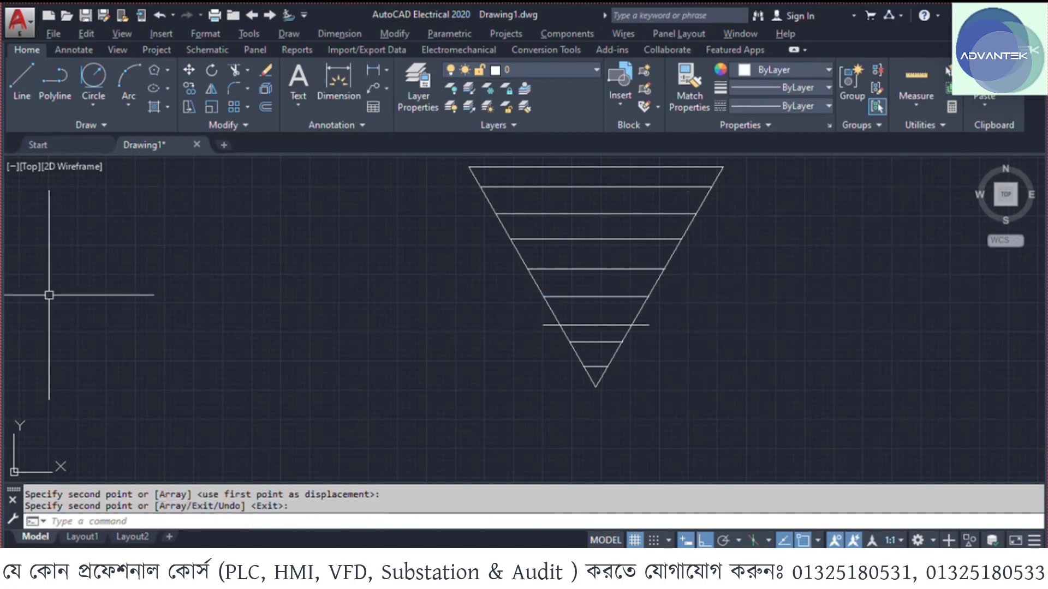
# - Trim both ends of the newly copied line where they extend past the triangle's slanted sides
pyautogui.write('tr')
pyautogui.press('Return')
pyautogui.press('Return')
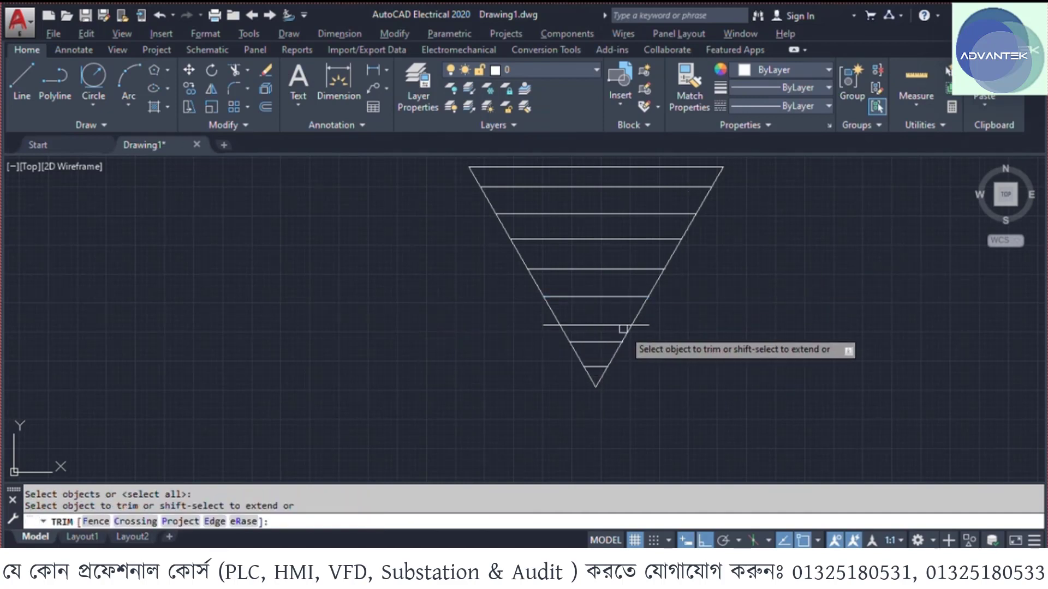
pyautogui.scroll(2, 666, 321)
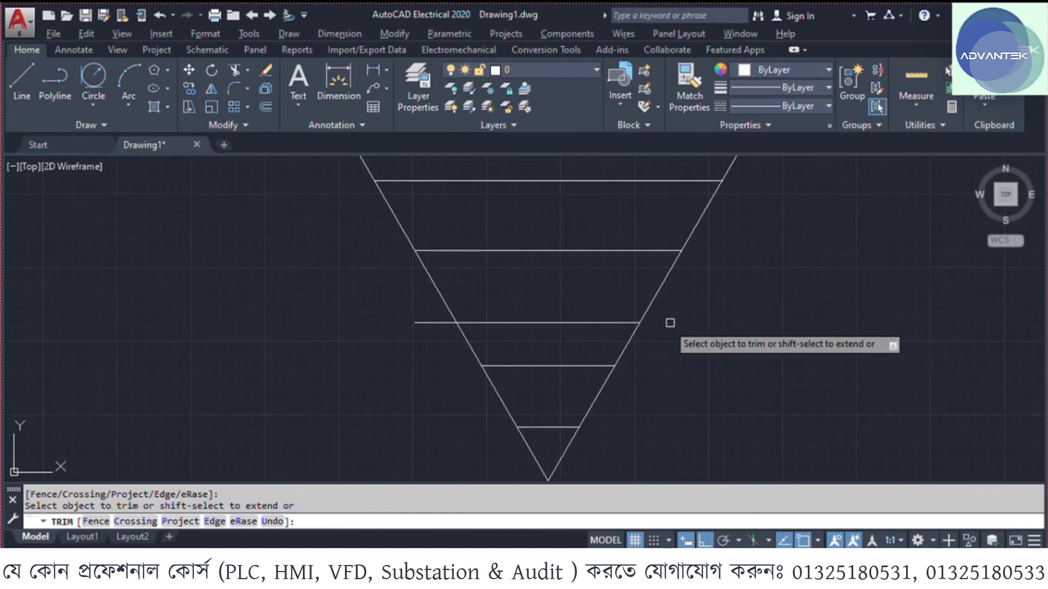
pyautogui.click(424, 323)
pyautogui.scroll(-4, 424, 325)
pyautogui.press('Escape')
# - Erase the two slanted sides of the triangle, keeping only the horizontal lines
pyautogui.click(405, 283)
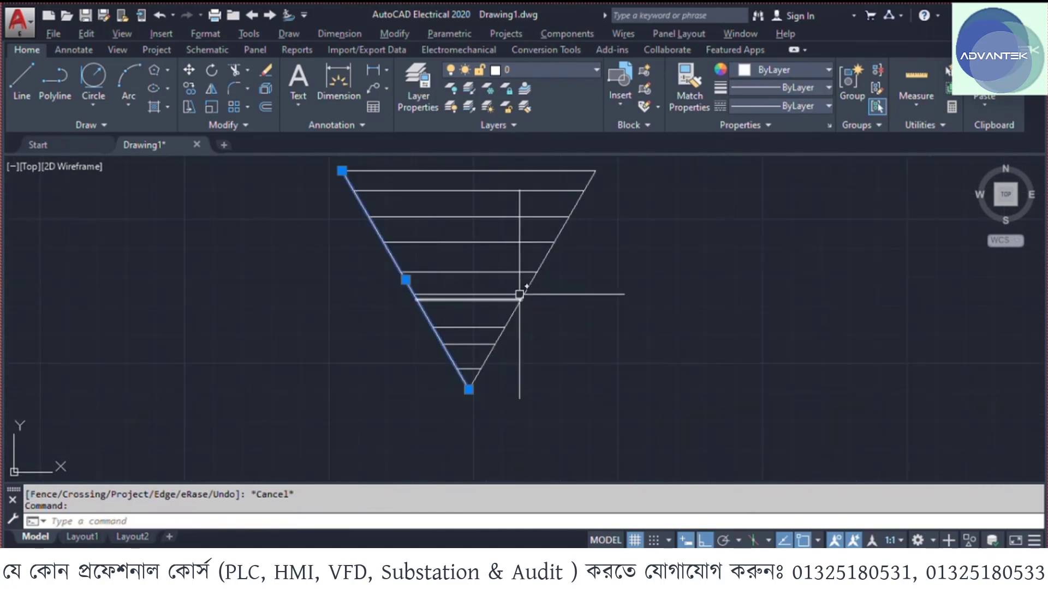
pyautogui.click(532, 296)
pyautogui.press('Return')
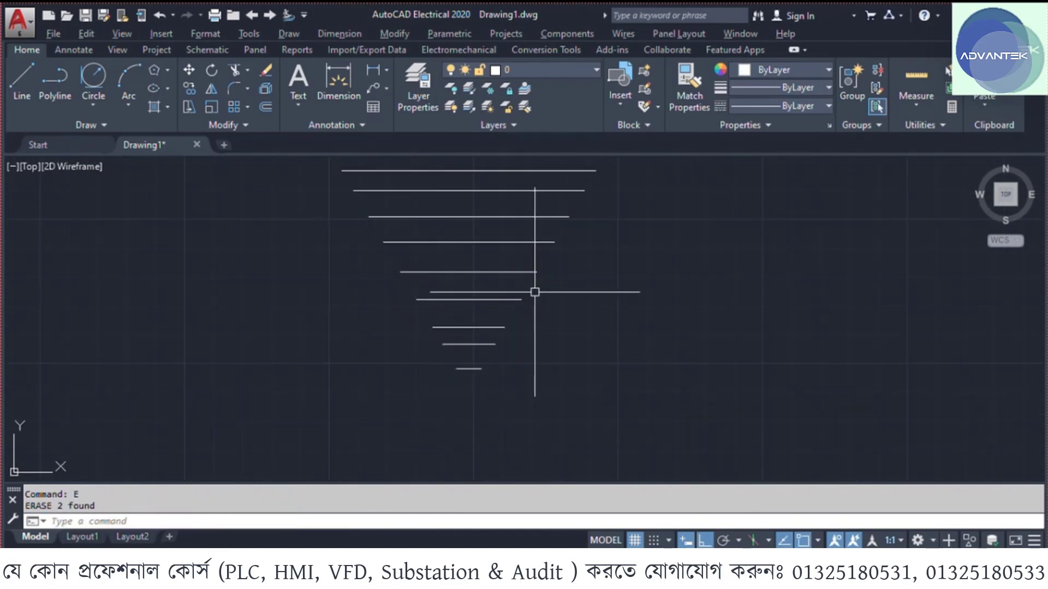
# - Draw a vertical line up from the midpoint of the longest horizontal line, with a horizontal bar across its upper end
pyautogui.scroll(-4, 532, 294)
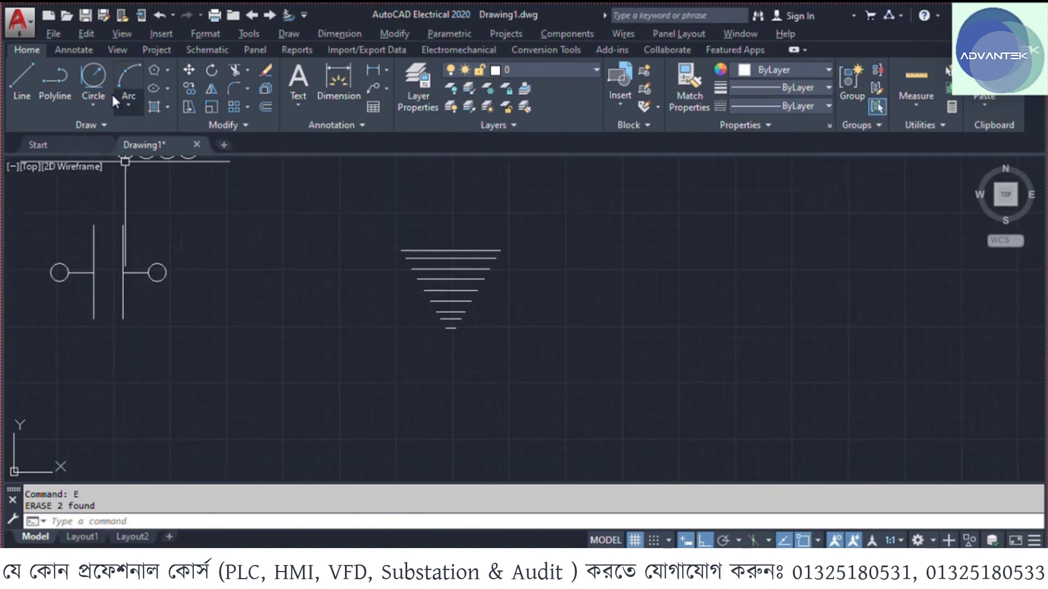
pyautogui.click(19, 82)
pyautogui.click(450, 251)
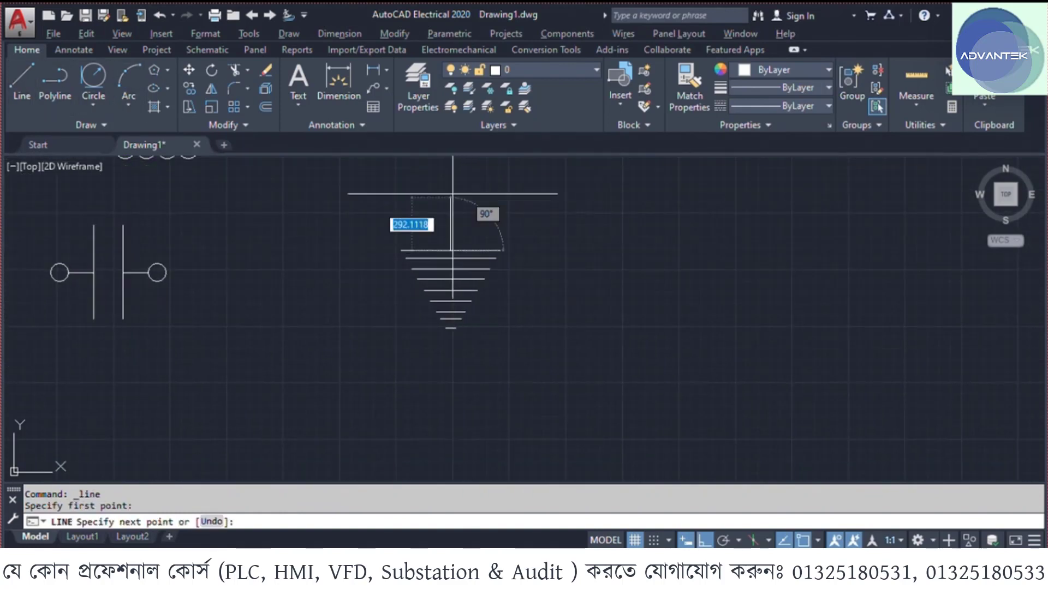
pyautogui.click(451, 189)
pyautogui.click(486, 189)
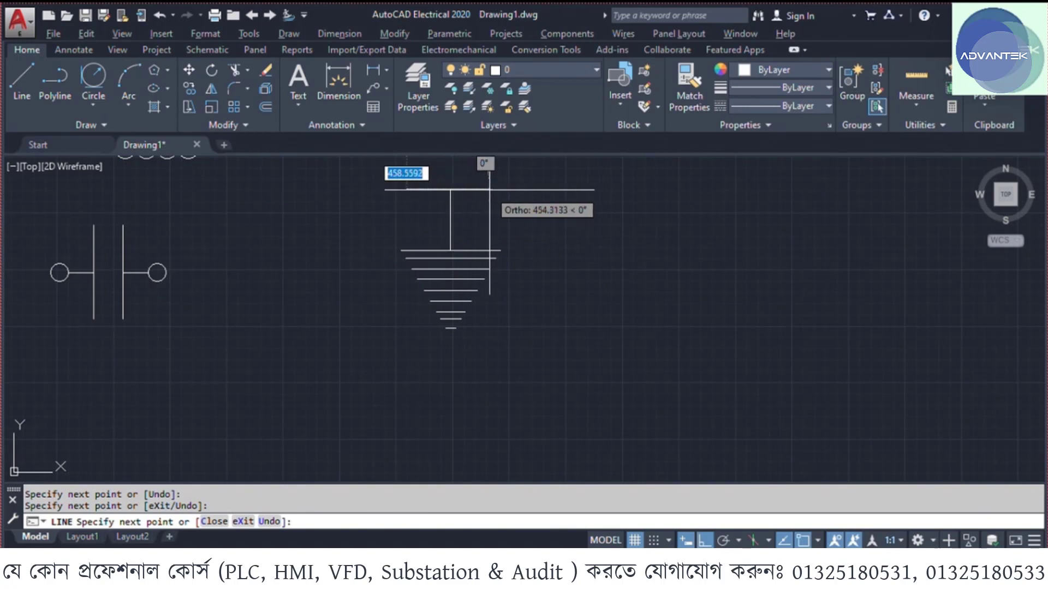
pyautogui.press('Return')
pyautogui.scroll(-3, 507, 297)
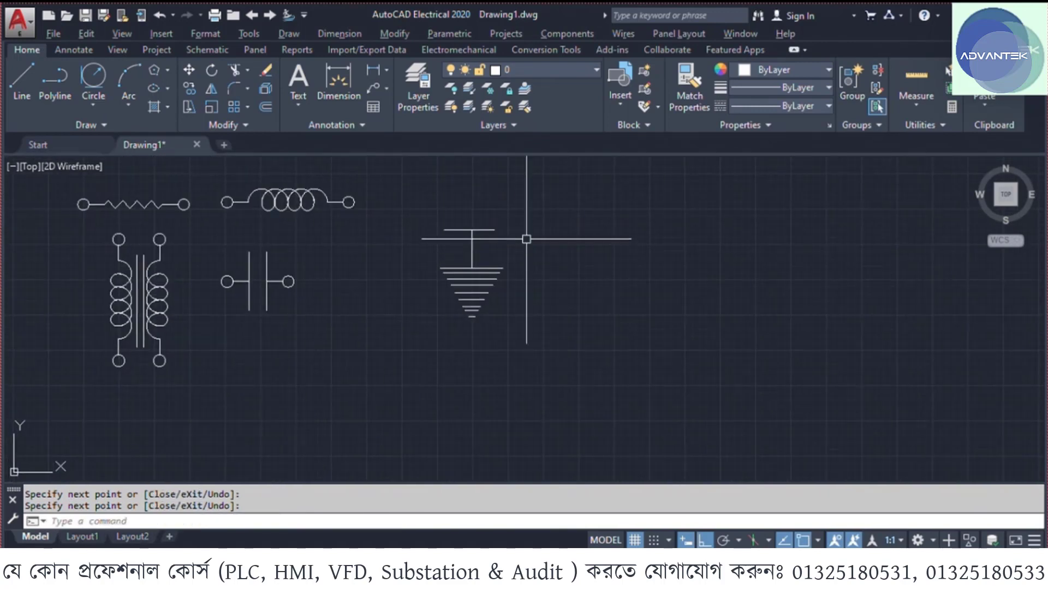
# - Move the complete ground symbol to the empty area left of the newly drawn resistor and transformer
pyautogui.click(525, 217)
pyautogui.click(356, 360)
pyautogui.write('m')
pyautogui.press('Return')
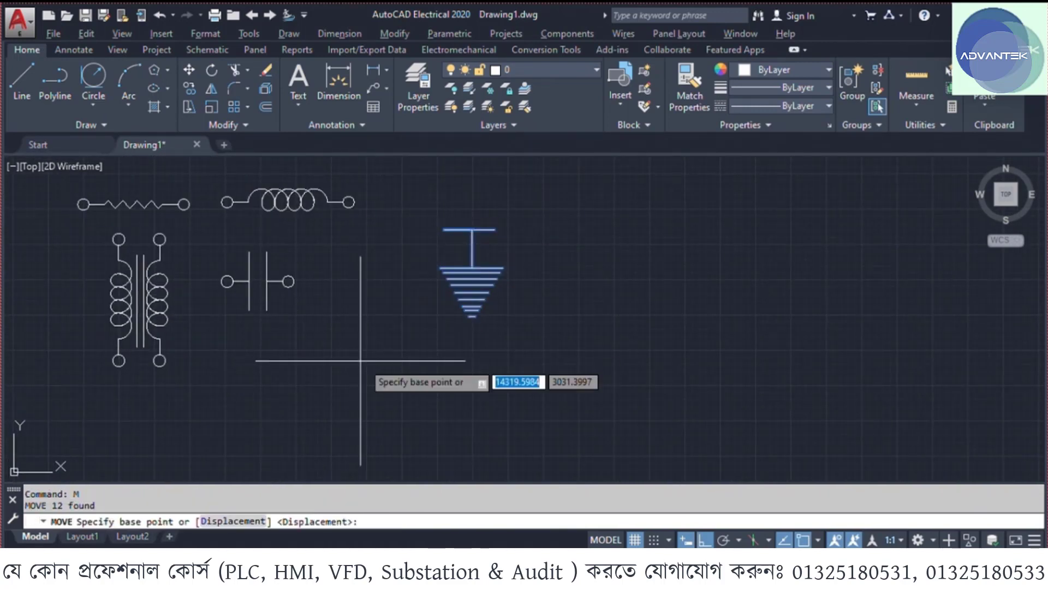
pyautogui.click(468, 231)
pyautogui.moveTo(222, 327)
pyautogui.mouseDown(button='middle')
pyautogui.moveTo(470, 281)
pyautogui.moveTo(483, 373)
pyautogui.mouseUp(button='middle')
pyautogui.click(238, 271)
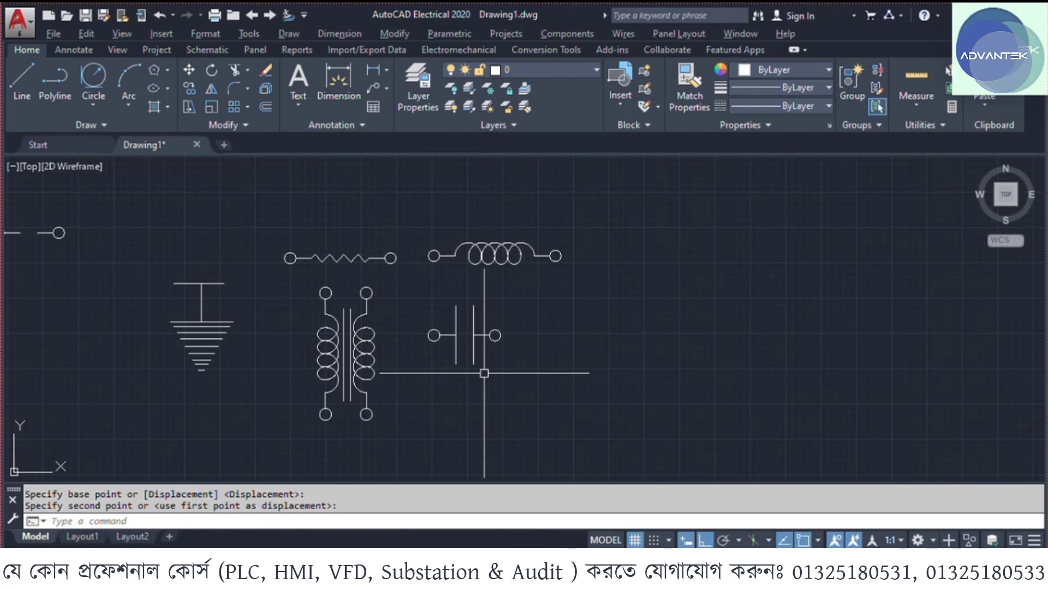
pyautogui.moveTo(294, 239)
pyautogui.mouseDown(button='middle')
pyautogui.moveTo(335, 230)
pyautogui.moveTo(391, 263)
pyautogui.mouseUp(button='middle')
pyautogui.moveTo(209, 265); pyautogui.dragTo(465, 224, button='middle')
pyautogui.moveTo(229, 299); pyautogui.dragTo(279, 359, button='middle')
pyautogui.moveTo(421, 370)
pyautogui.mouseDown(button='middle')
pyautogui.moveTo(322, 361)
pyautogui.moveTo(332, 323)
pyautogui.mouseUp(button='middle')
pyautogui.click(427, 206)
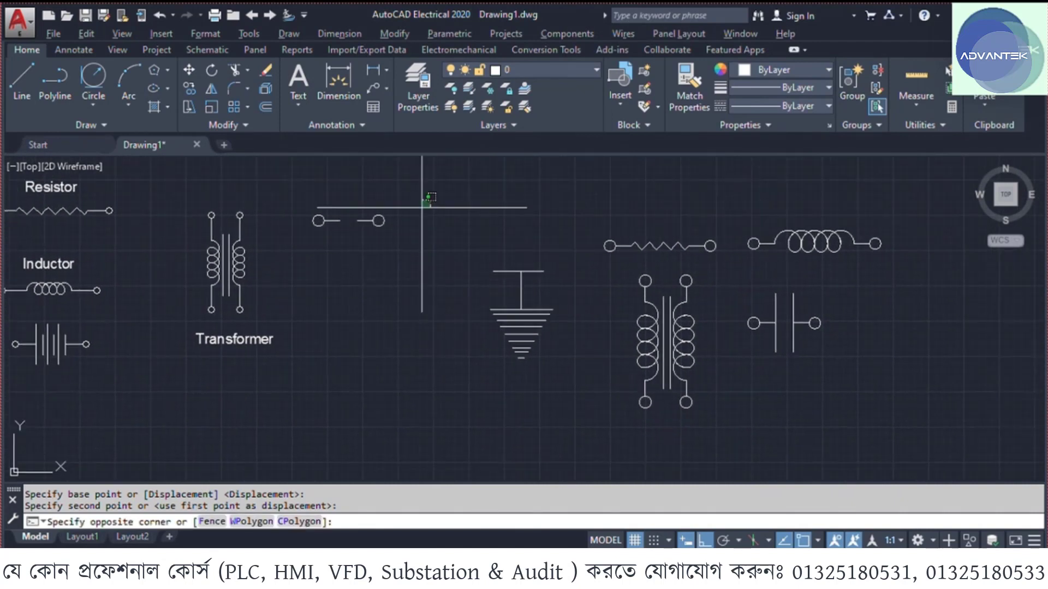
pyautogui.click(311, 252)
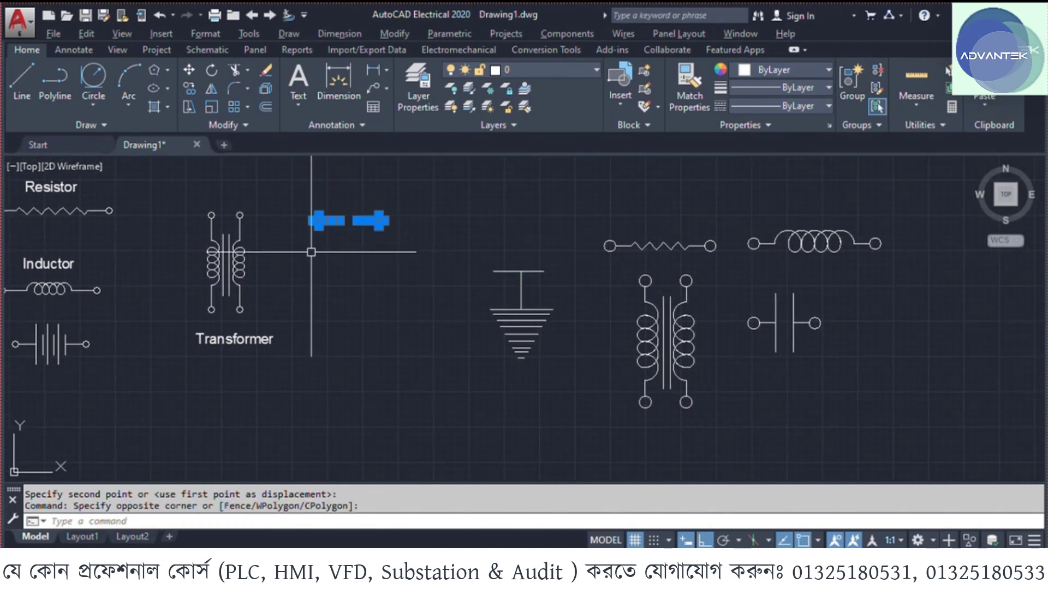
pyautogui.press('Escape')
# - Copy the left spare circular terminal with its lead to the empty area right of the drawn symbols, with Ortho turned off
pyautogui.click(344, 212)
pyautogui.click(308, 237)
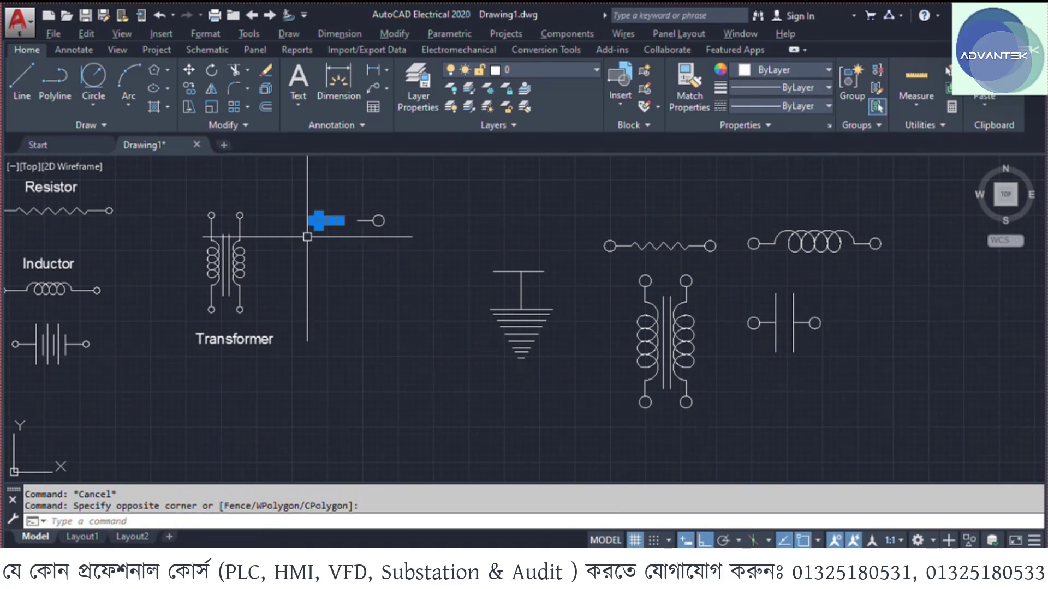
pyautogui.write('co')
pyautogui.press('Return')
pyautogui.click(319, 220)
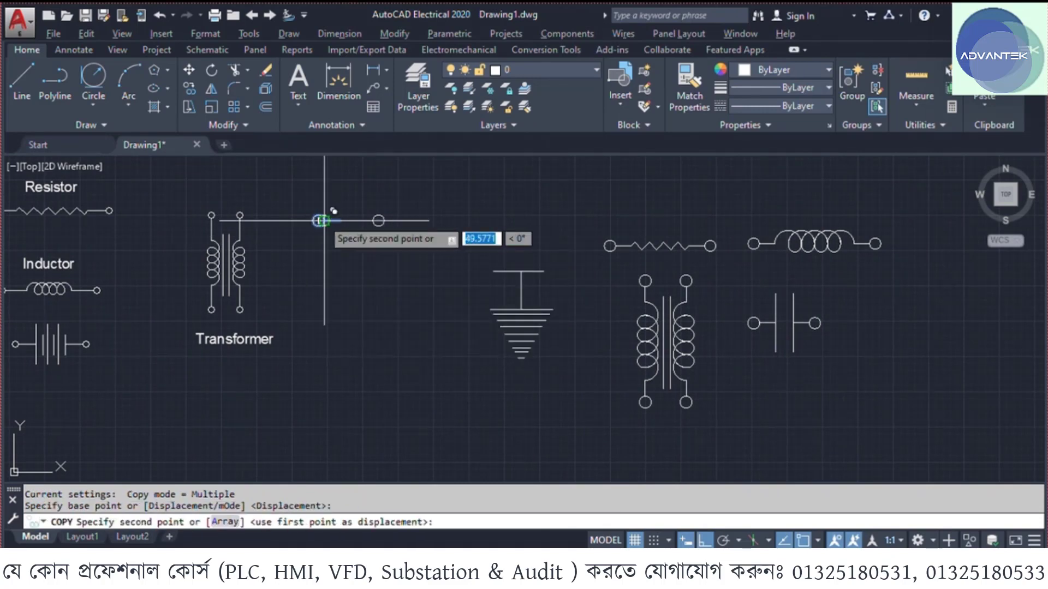
pyautogui.moveTo(859, 295); pyautogui.dragTo(524, 257, button='middle')
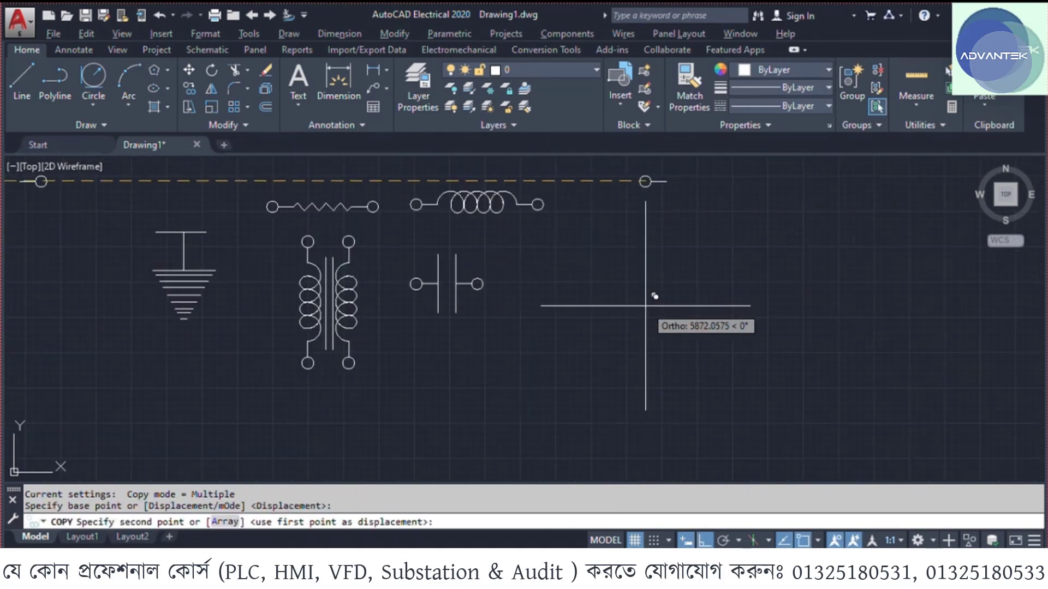
pyautogui.press('F8')
pyautogui.moveTo(635, 316); pyautogui.dragTo(270, 422, button='middle')
pyautogui.click(432, 312)
pyautogui.scroll(6, 443, 322)
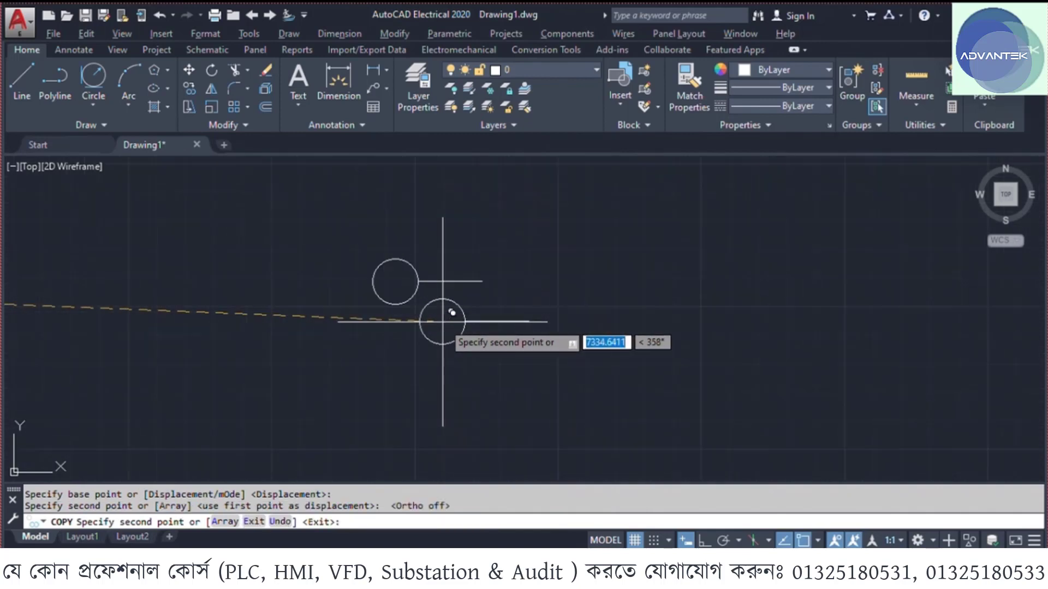
pyautogui.press('Escape')
# - Draw a long vertical plate line across the end of the copied terminal's lead and a shorter parallel line to its right
pyautogui.click(21, 82)
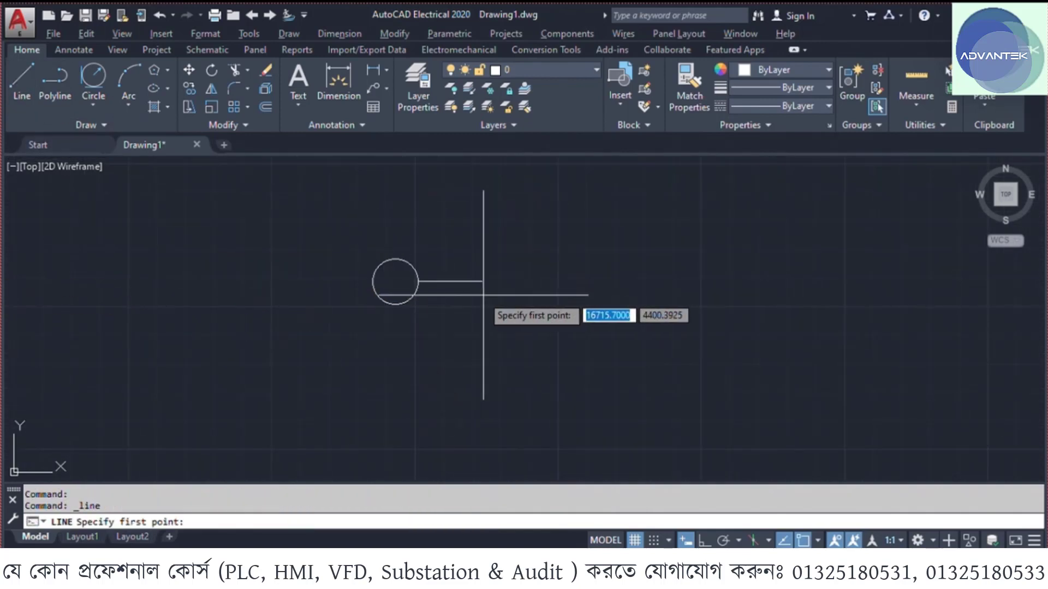
pyautogui.click(482, 223)
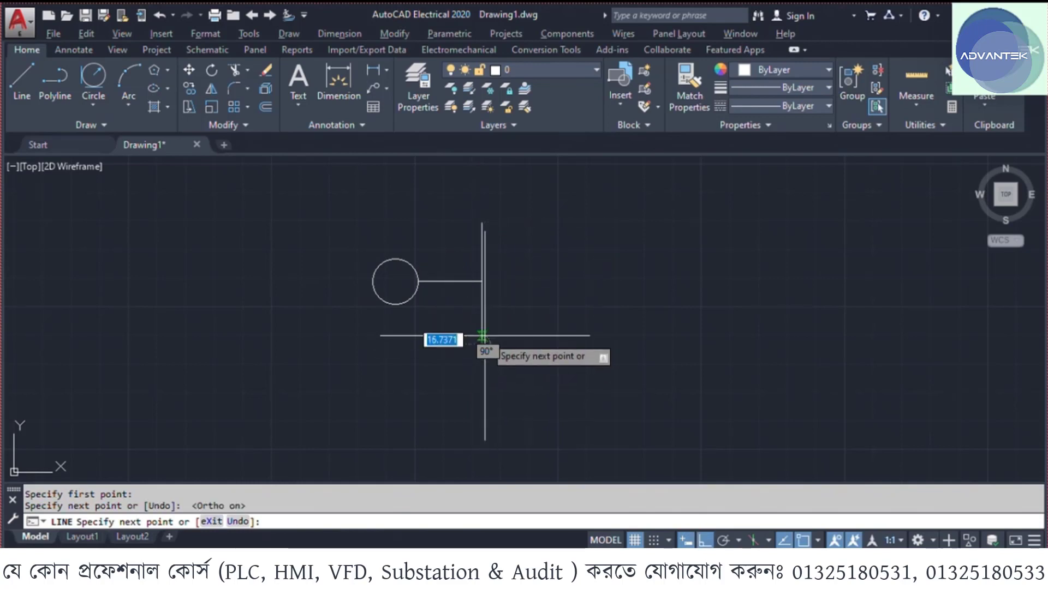
pyautogui.click(482, 345)
pyautogui.press('Return')
pyautogui.press('Return')
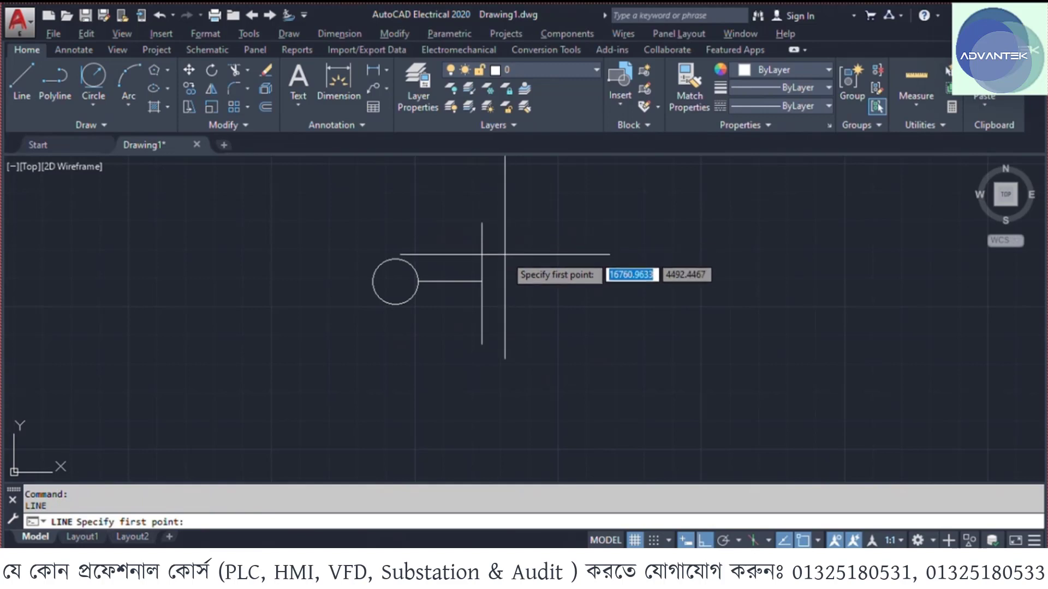
pyautogui.click(509, 249)
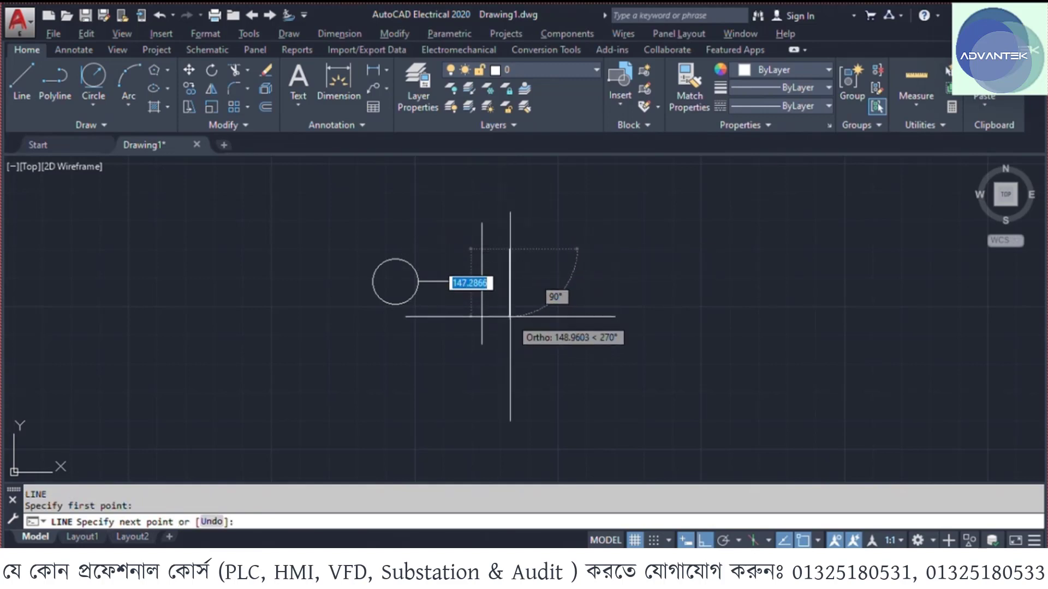
pyautogui.click(510, 320)
pyautogui.press('Return')
# - Copy the long and short plate lines to the right as a linear array of 3 items, forming evenly spaced alternating battery plates
pyautogui.click(546, 247)
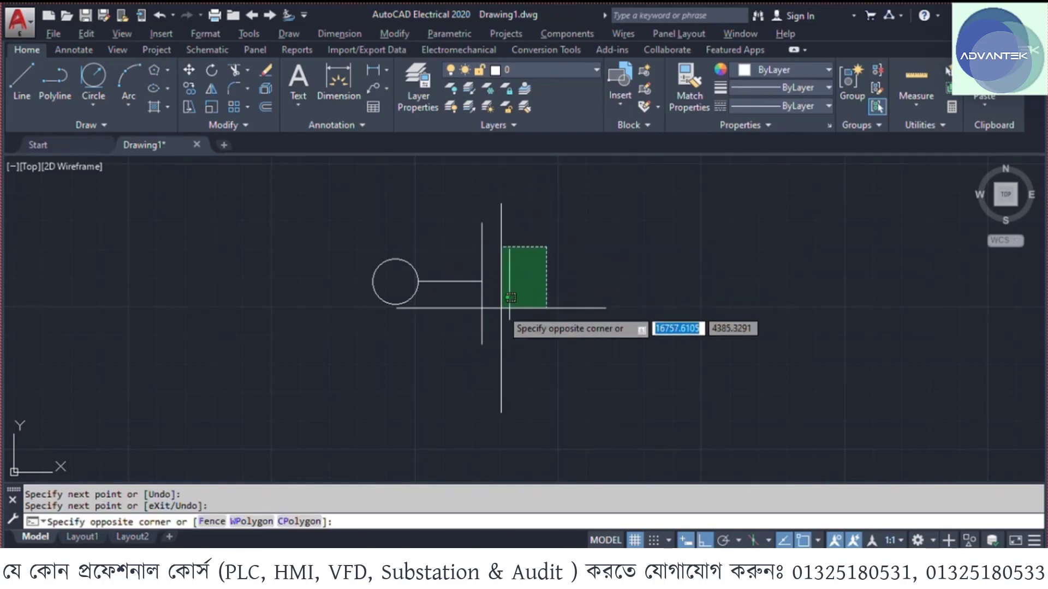
pyautogui.click(475, 313)
pyautogui.click(466, 313)
pyautogui.click(464, 319)
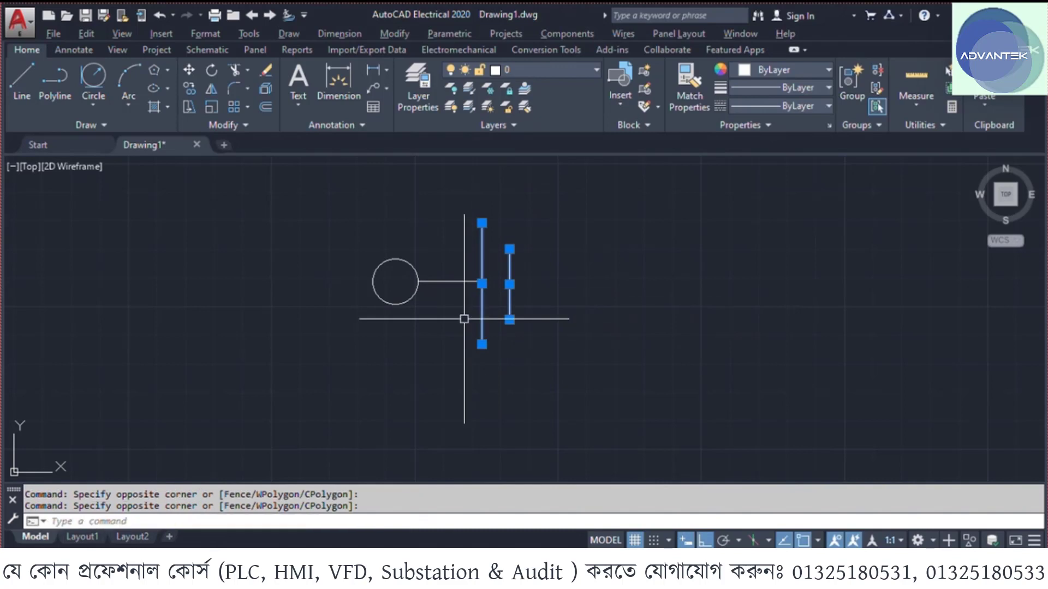
pyautogui.write('co')
pyautogui.press('Return')
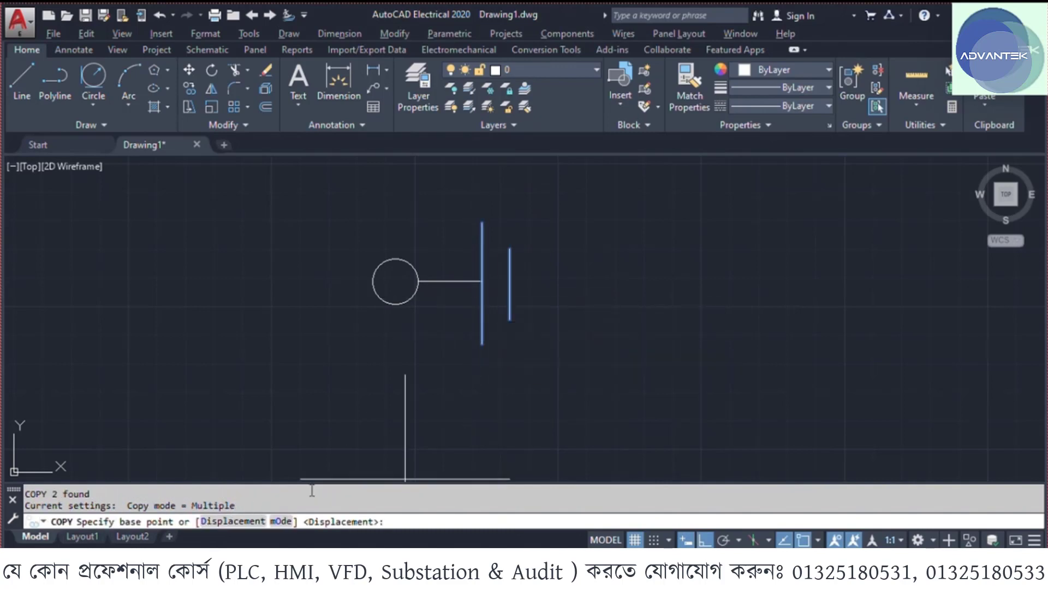
pyautogui.click(482, 284)
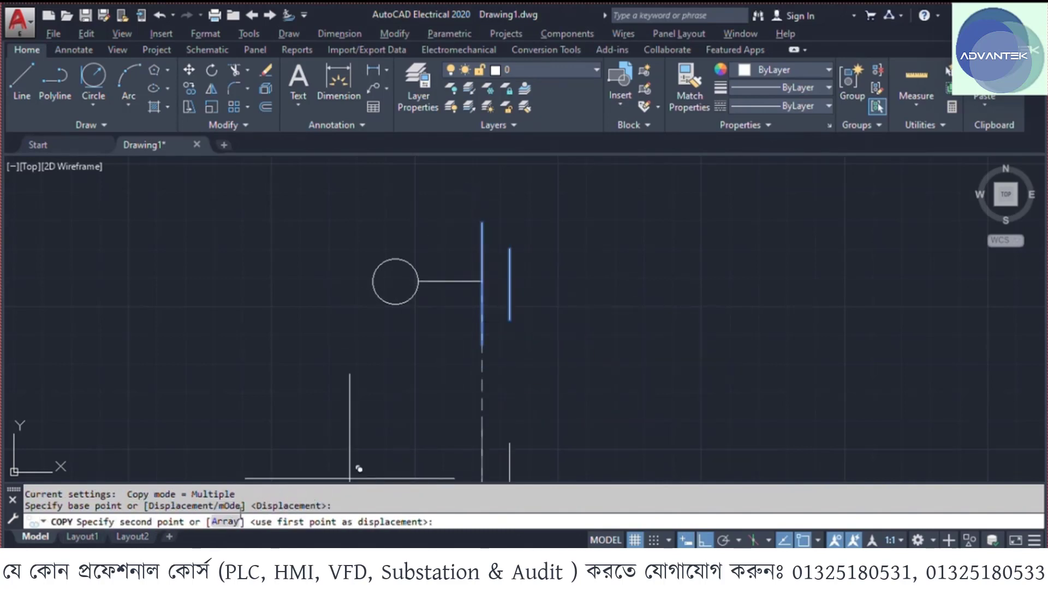
pyautogui.write('A')
pyautogui.press('Return')
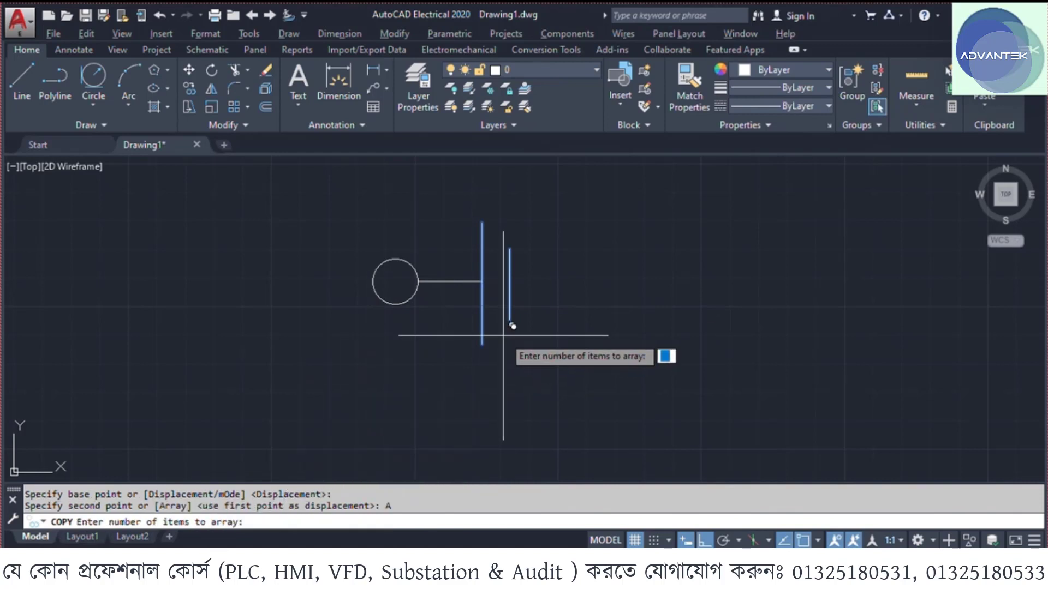
pyautogui.write('3')
pyautogui.press('Return')
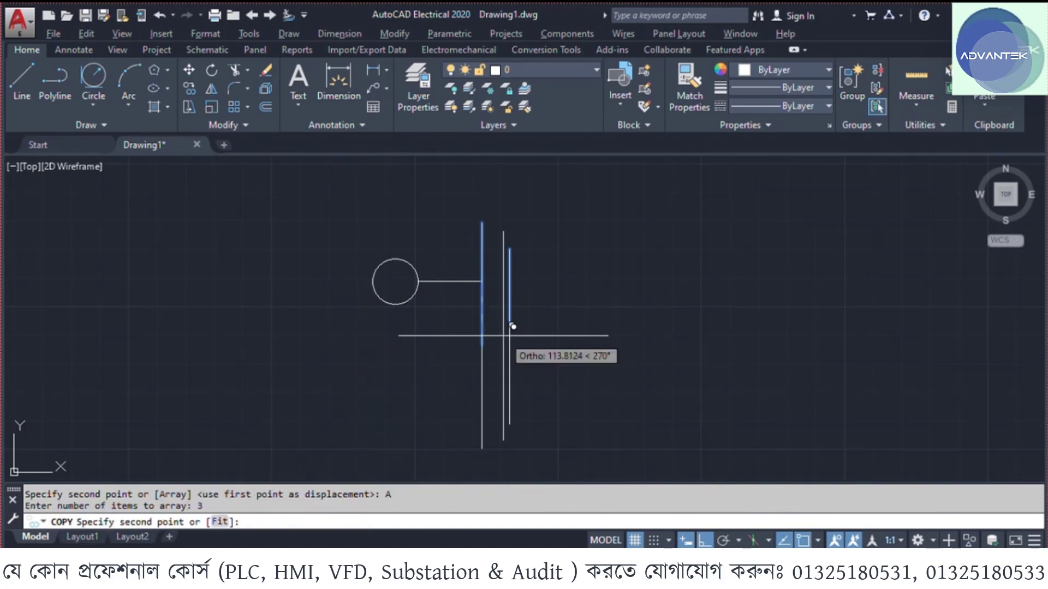
pyautogui.click(537, 273)
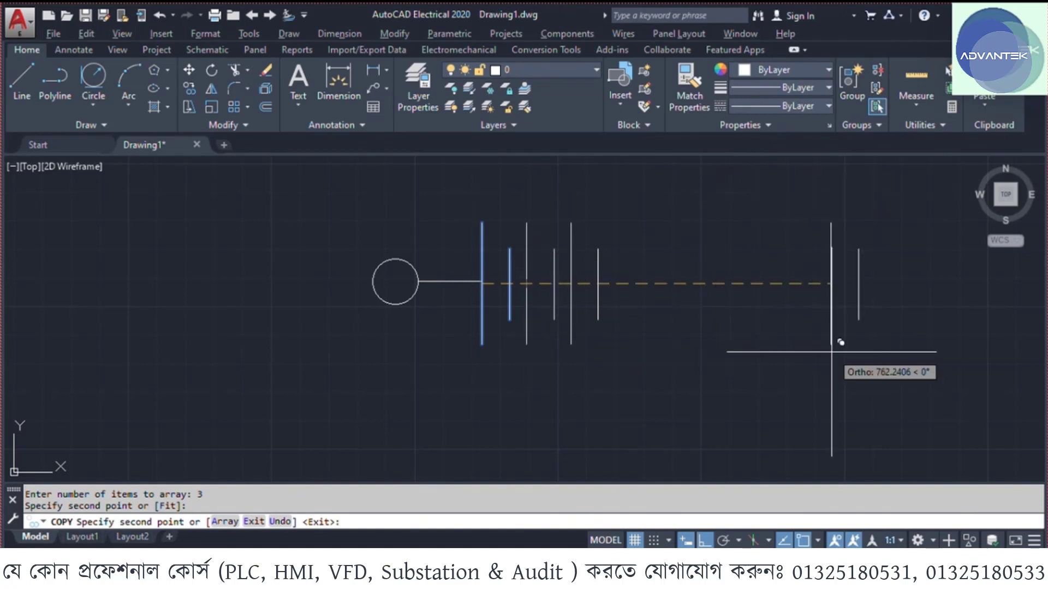
pyautogui.press('Return')
# - Mirror the left circular terminal and its lead about a vertical axis midway across the plates, keeping the source objects
pyautogui.click(433, 250)
pyautogui.click(343, 335)
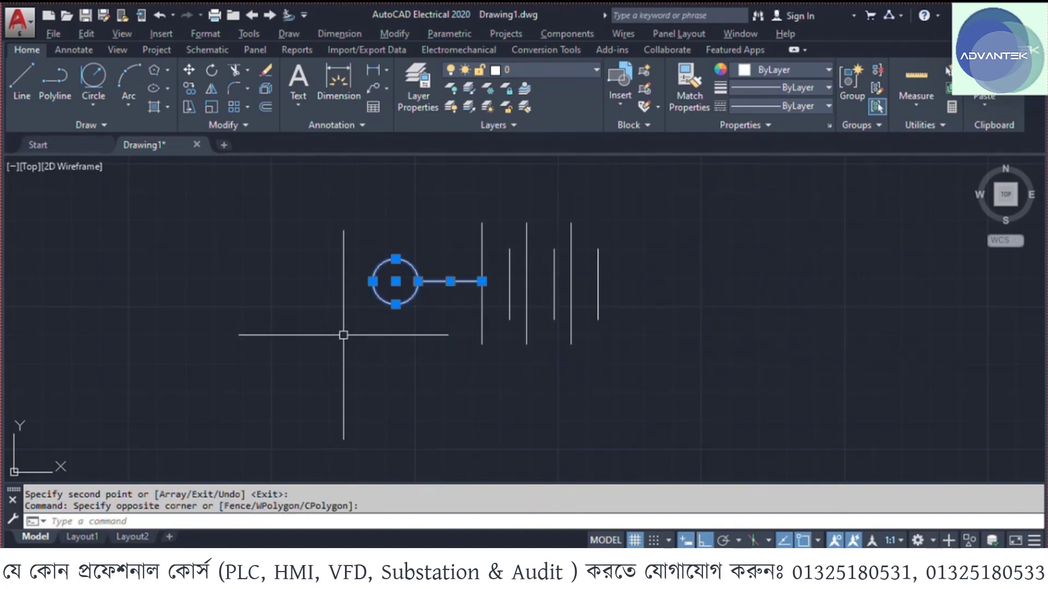
pyautogui.press('Return')
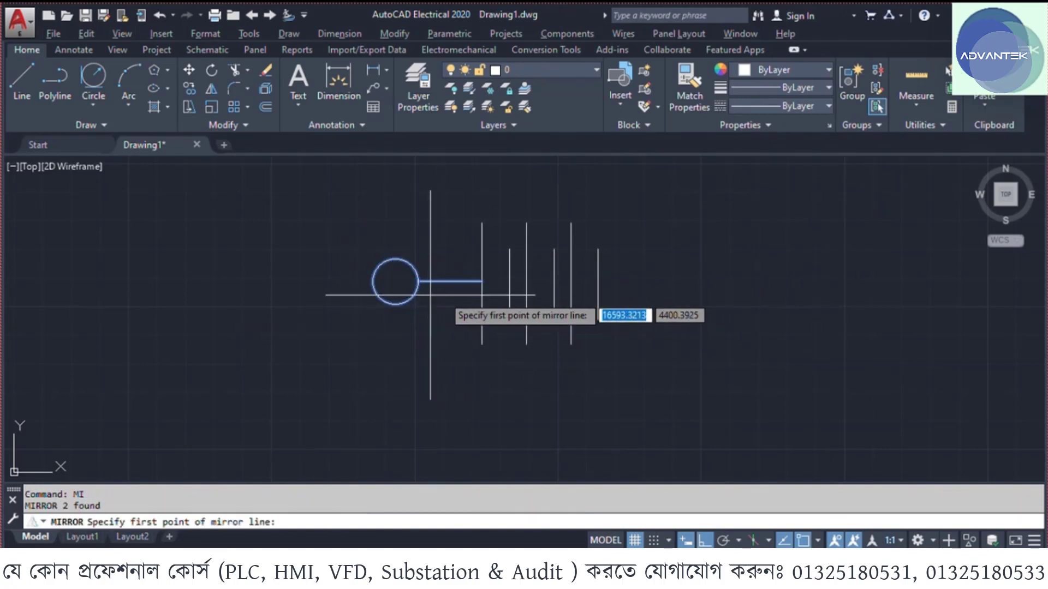
pyautogui.click(537, 286)
pyautogui.click(539, 360)
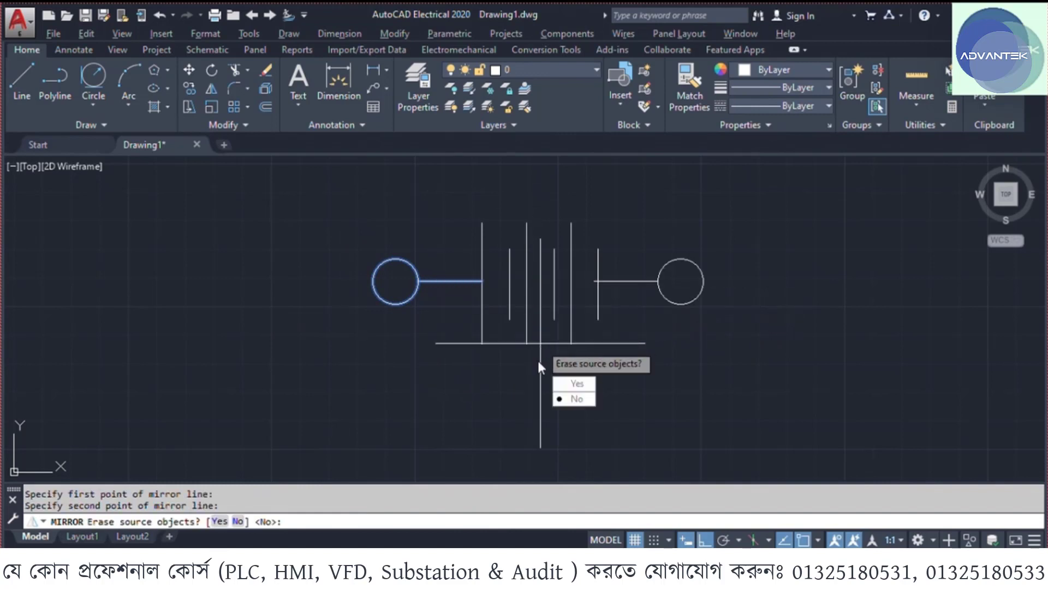
pyautogui.click(574, 400)
# - Move the right terminal circle rightward by the distance from its lead's inner end to the last short plate
pyautogui.click(726, 243)
pyautogui.click(661, 341)
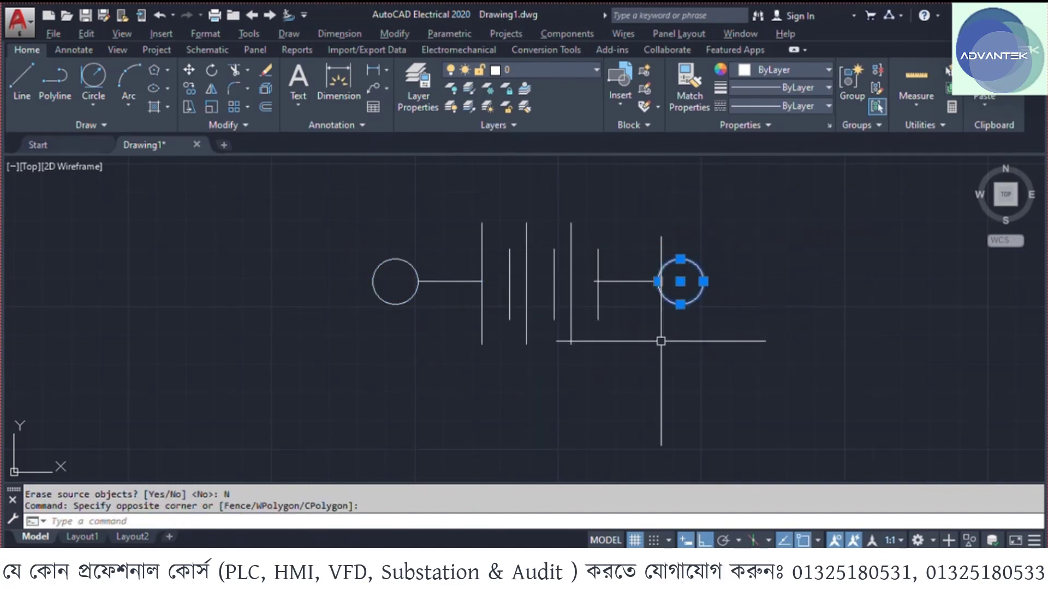
pyautogui.press('Return')
pyautogui.scroll(5, 592, 258)
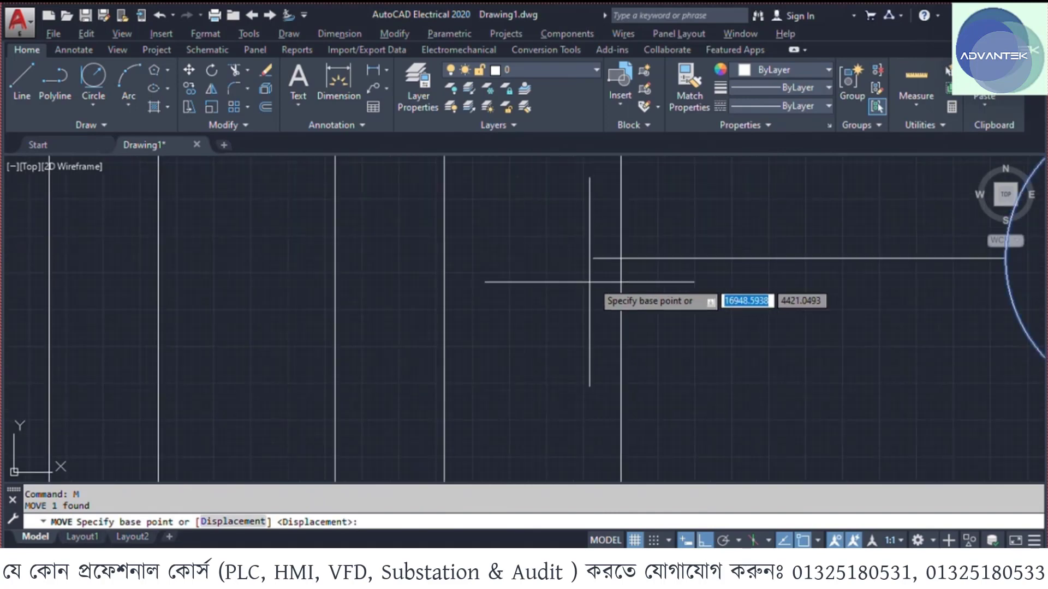
pyautogui.click(597, 257)
pyautogui.click(621, 257)
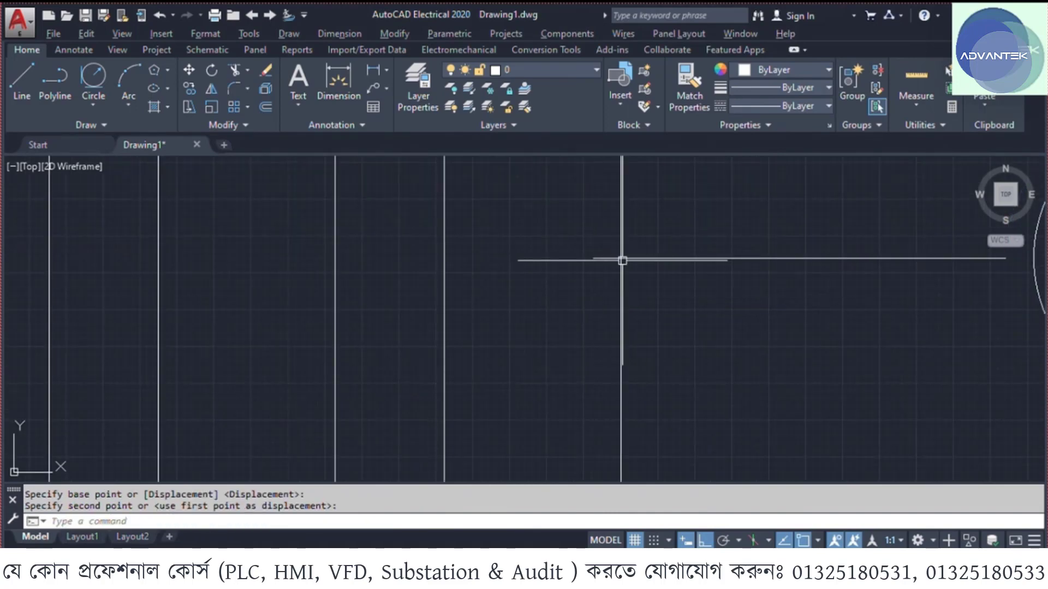
# - Move the complete battery symbol to the empty area directly below the ground symbol, with Ortho turned off
pyautogui.scroll(-5, 585, 311)
pyautogui.click(705, 240)
pyautogui.click(359, 393)
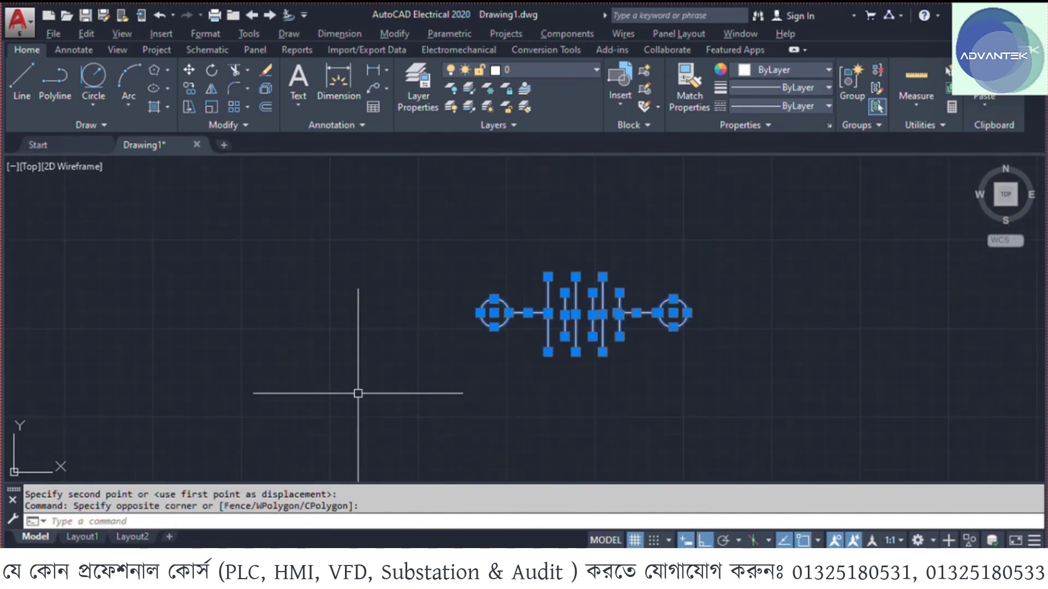
pyautogui.press('Return')
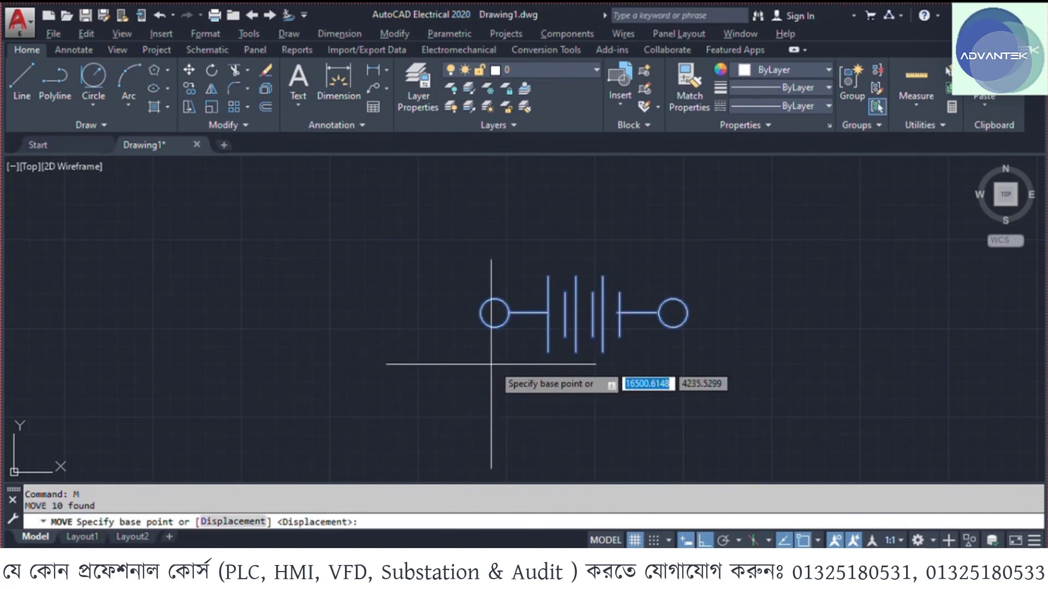
pyautogui.click(573, 312)
pyautogui.scroll(-4, 543, 335)
pyautogui.moveTo(549, 351); pyautogui.dragTo(628, 330, button='middle')
pyautogui.moveTo(480, 324); pyautogui.dragTo(533, 344, button='middle')
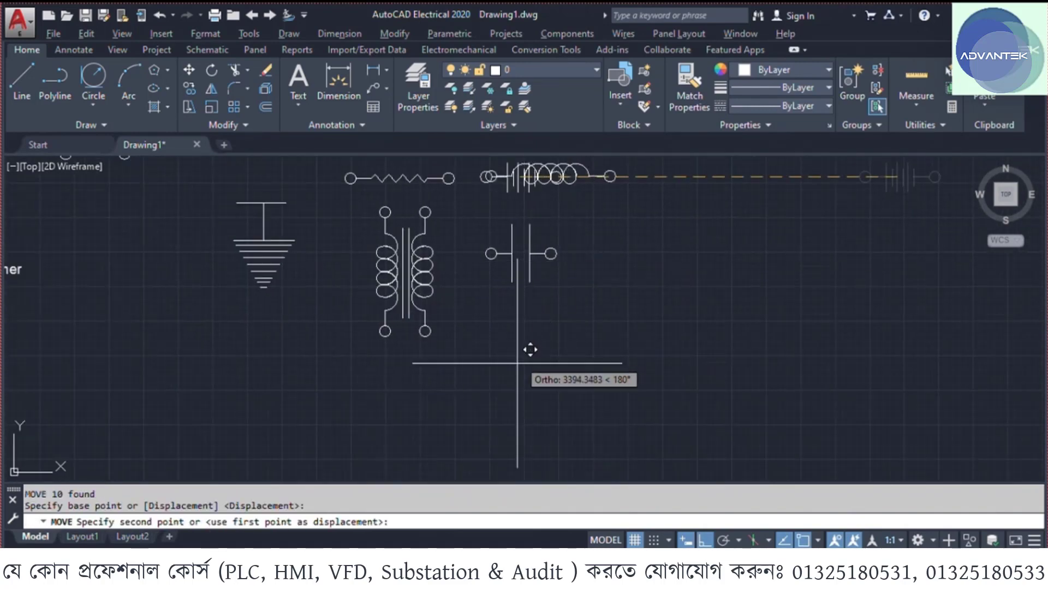
pyautogui.press('F8')
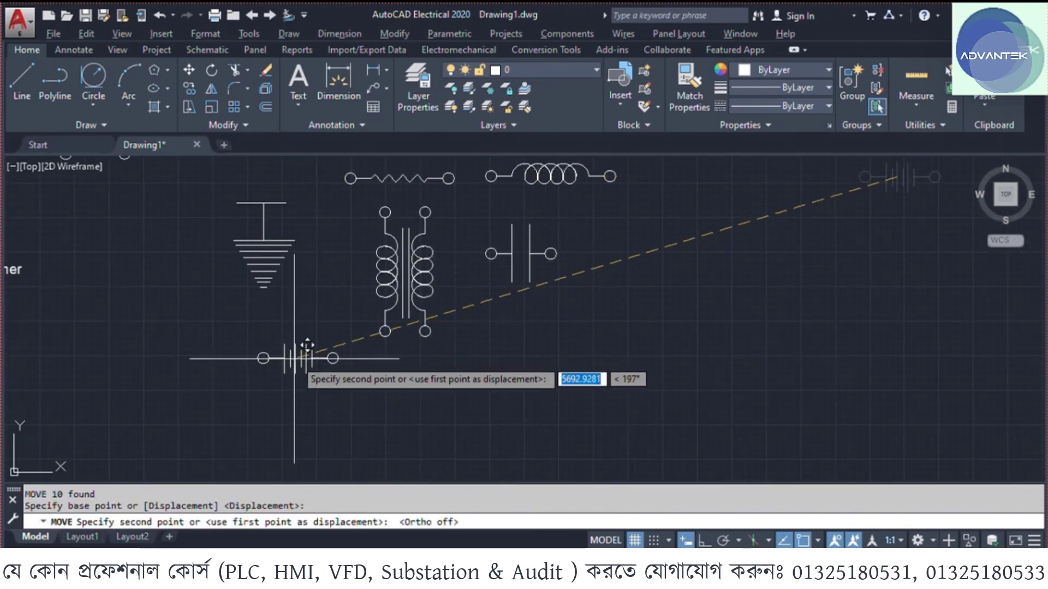
pyautogui.click(298, 332)
pyautogui.moveTo(507, 364)
pyautogui.mouseDown(button='middle')
pyautogui.moveTo(602, 381)
pyautogui.moveTo(500, 421)
pyautogui.moveTo(491, 392)
pyautogui.moveTo(632, 454)
pyautogui.mouseUp(button='middle')
pyautogui.scroll(2, 491, 383)
pyautogui.moveTo(534, 347)
pyautogui.mouseDown(button='middle')
pyautogui.moveTo(590, 388)
pyautogui.moveTo(632, 362)
pyautogui.moveTo(598, 348)
pyautogui.mouseUp(button='middle')
pyautogui.scroll(-2, 597, 348)
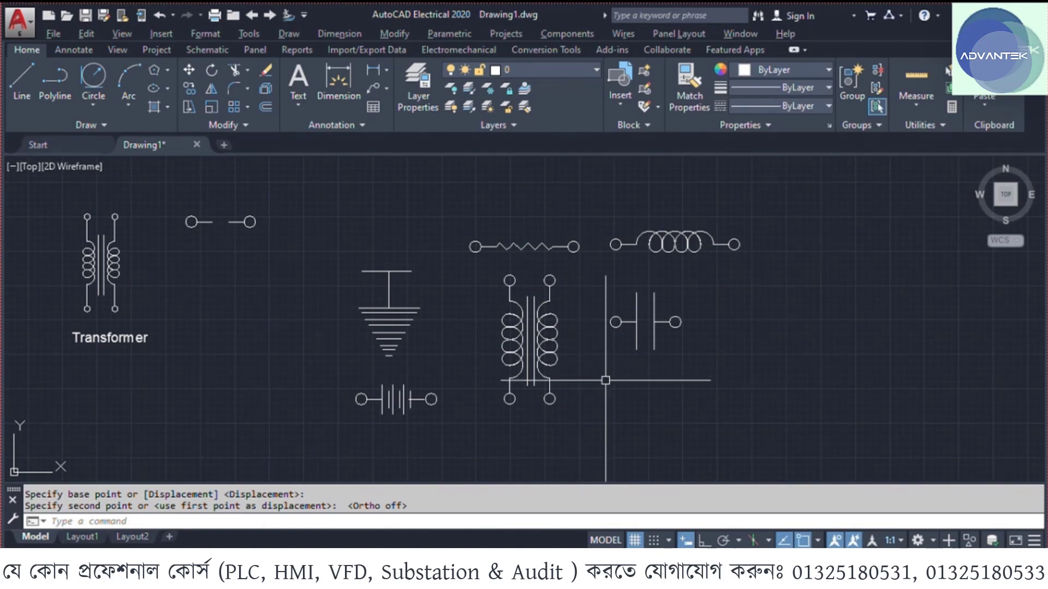
pyautogui.moveTo(588, 353); pyautogui.dragTo(527, 340, button='middle')
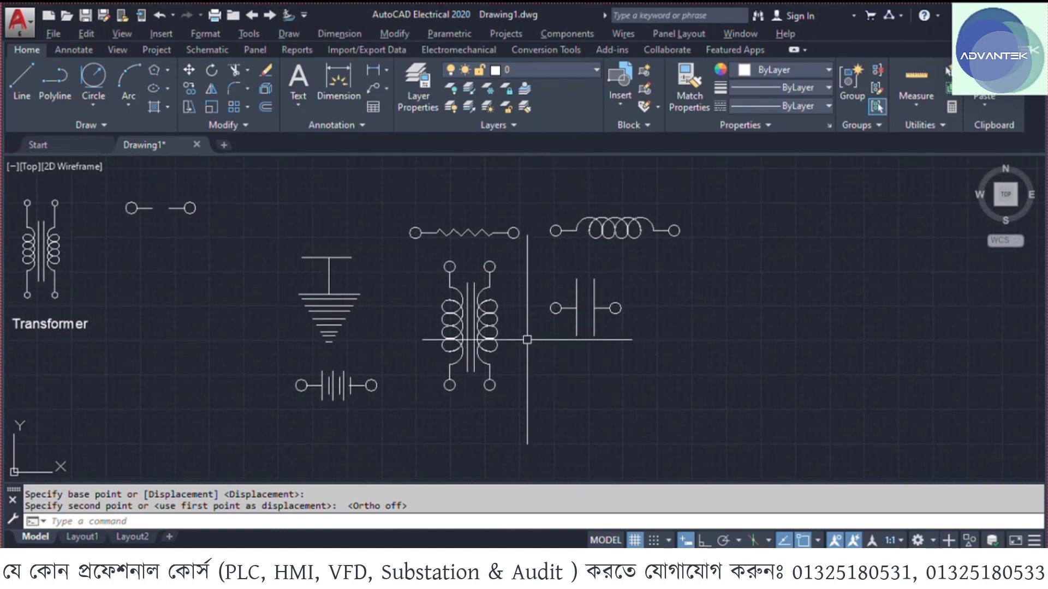